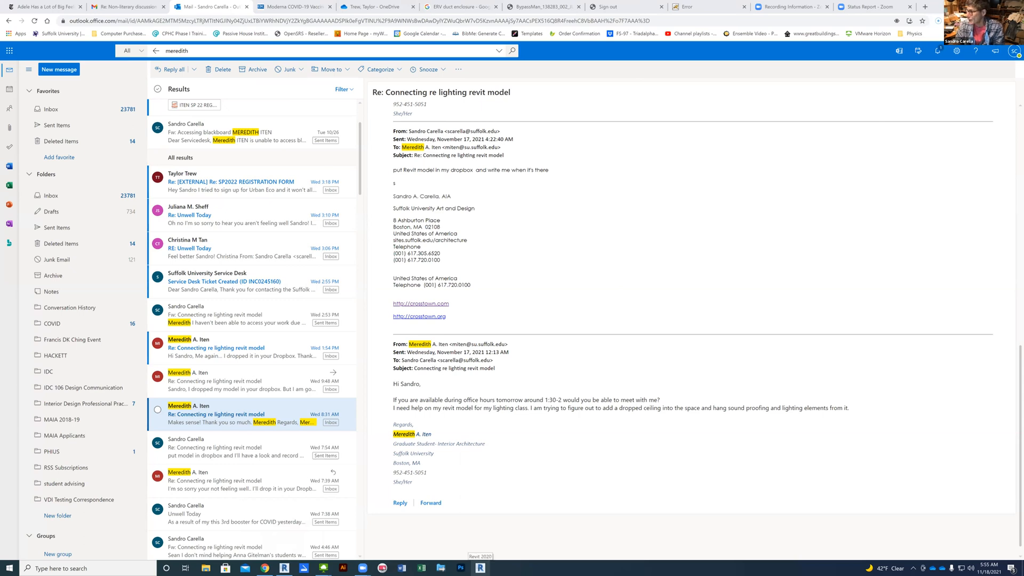
- Switch to the Art and Design Pool remote desktop and open the recent 11.16.21 lighting model in Revit, ignoring its unresolved reference
mouse_move(363, 568)
mouse_move(324, 568)
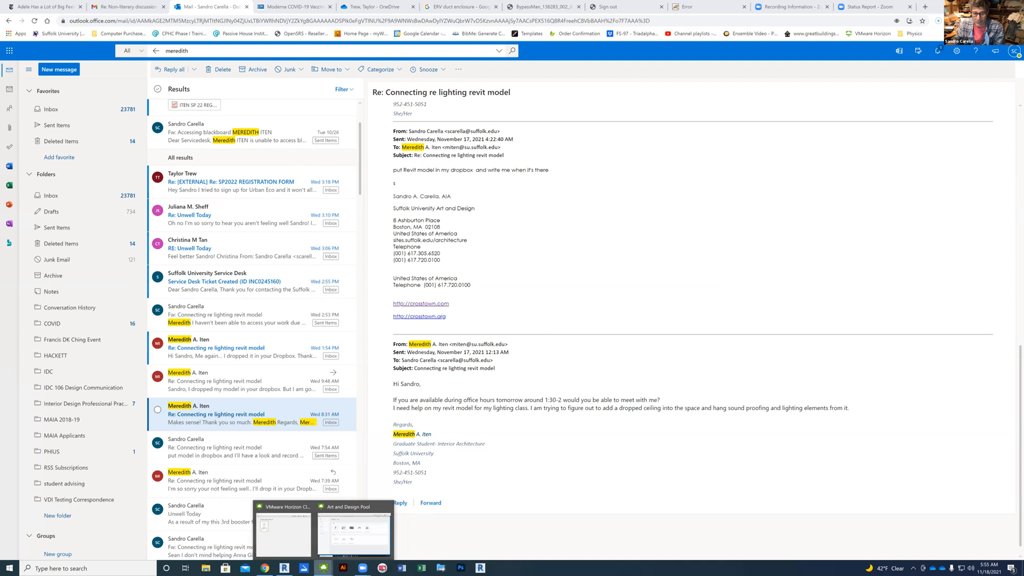
click(354, 531)
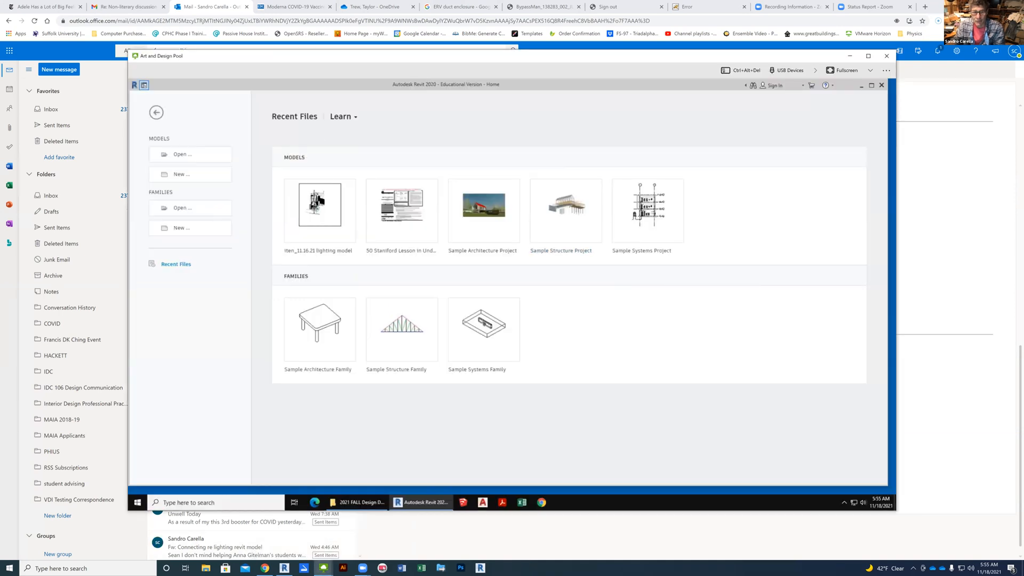
click(320, 201)
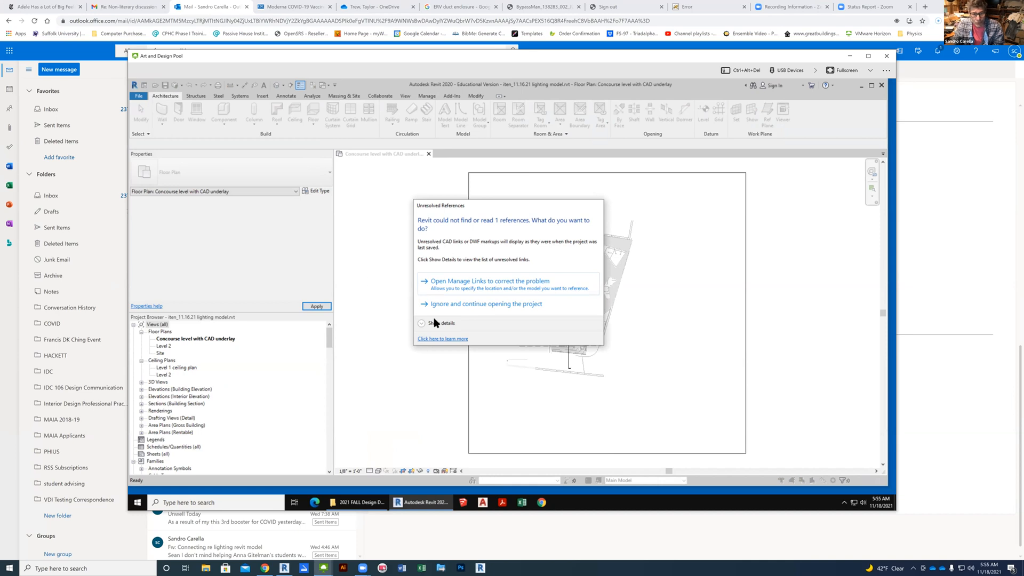
click(467, 304)
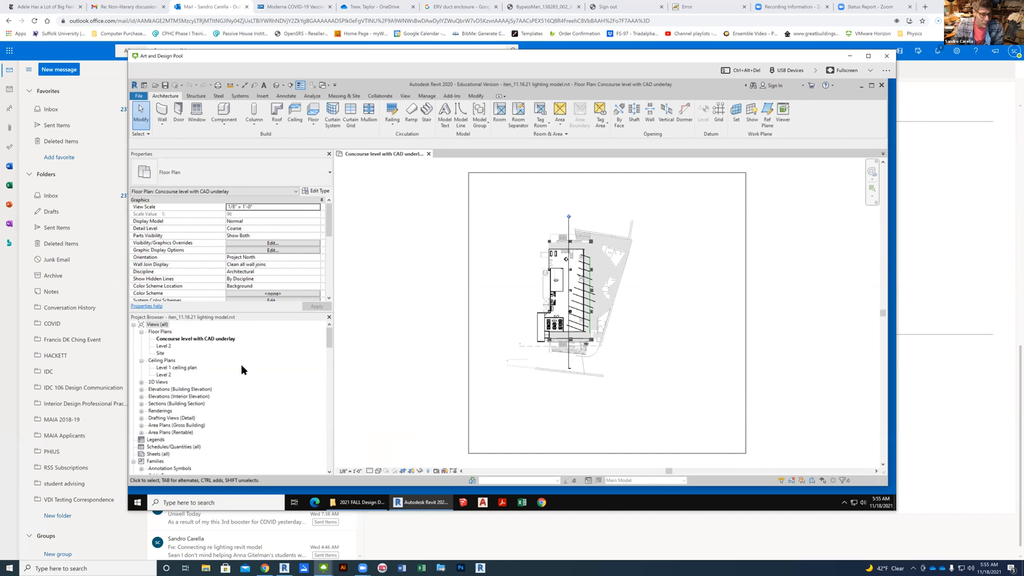
- Set the phase filter of the "Concourse level with CAD underlay" floor plan to Show Complete
scroll(484, 310, up, 3)
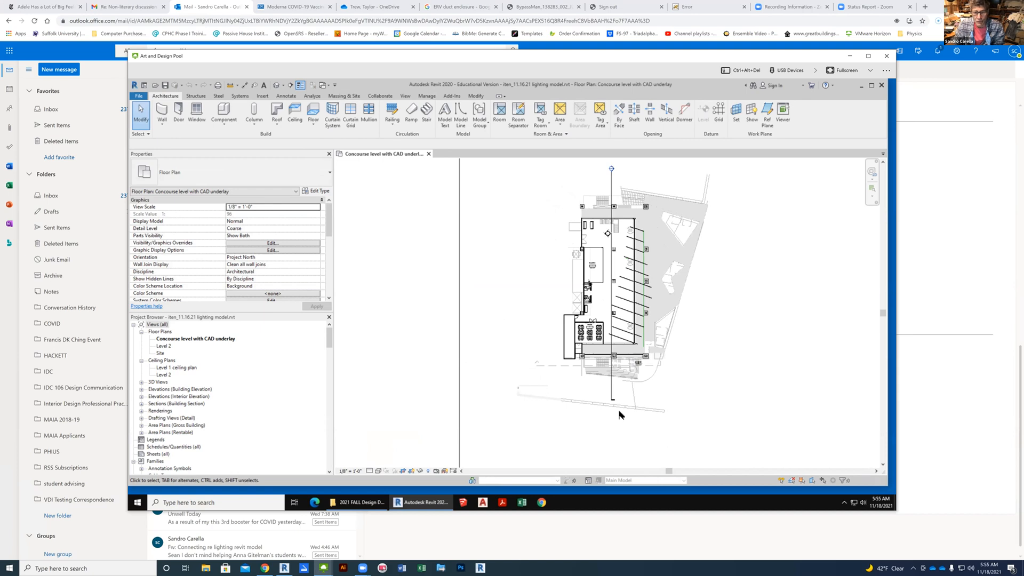
scroll(575, 414, down, 2)
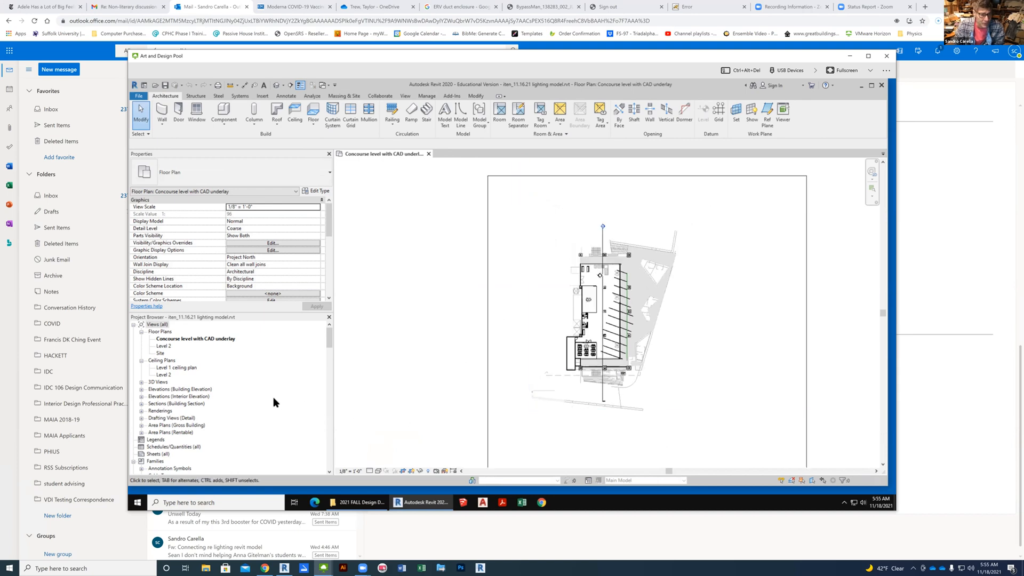
click(202, 340)
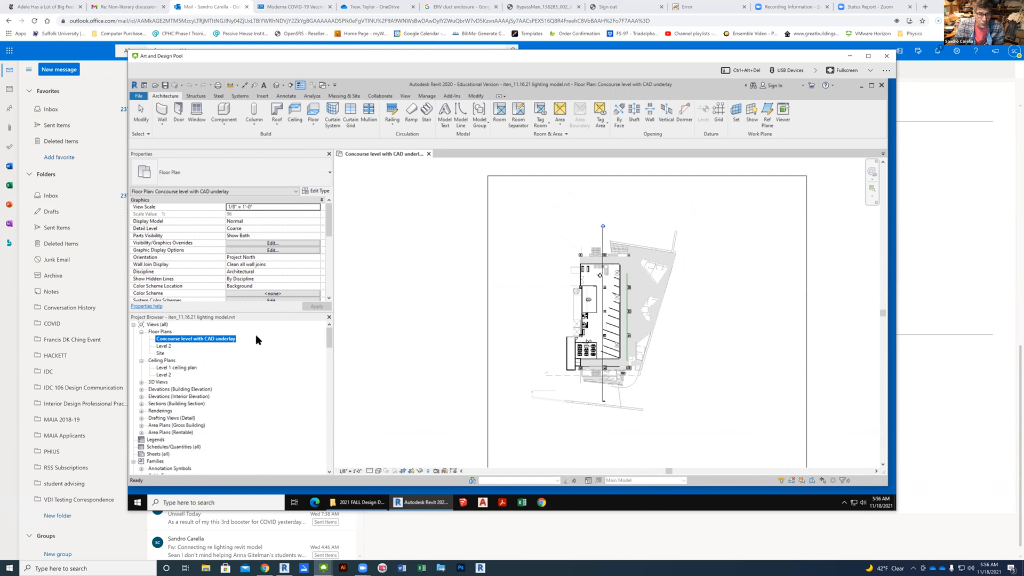
scroll(616, 331, up, 2)
scroll(617, 332, up, 4)
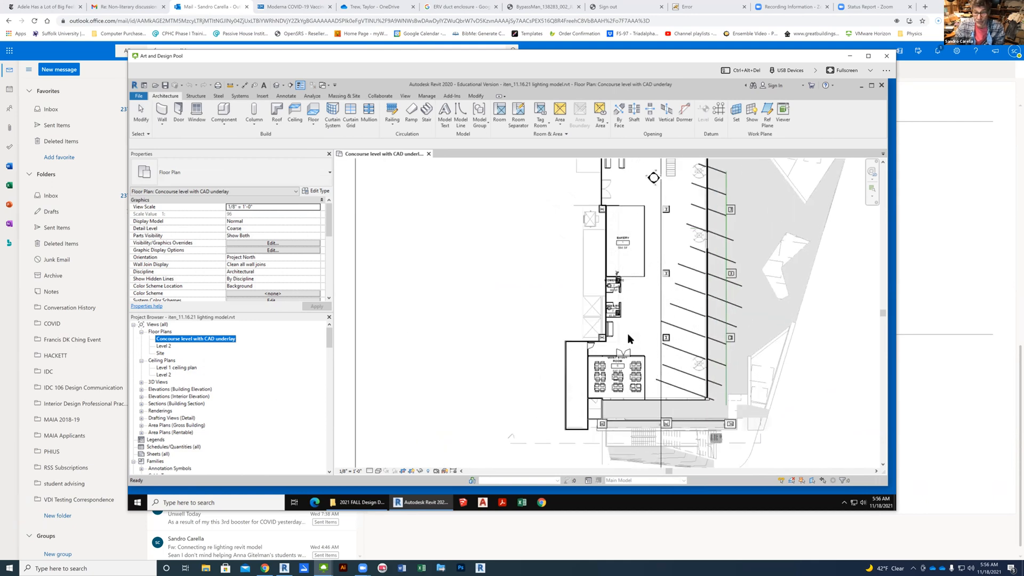
scroll(419, 332, down, 3)
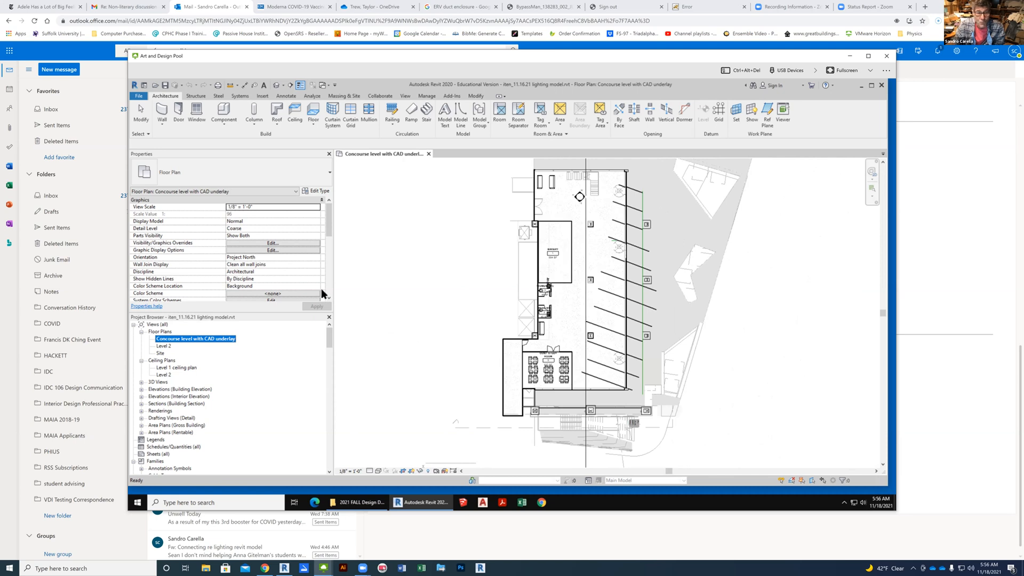
drag(330, 216, 332, 288)
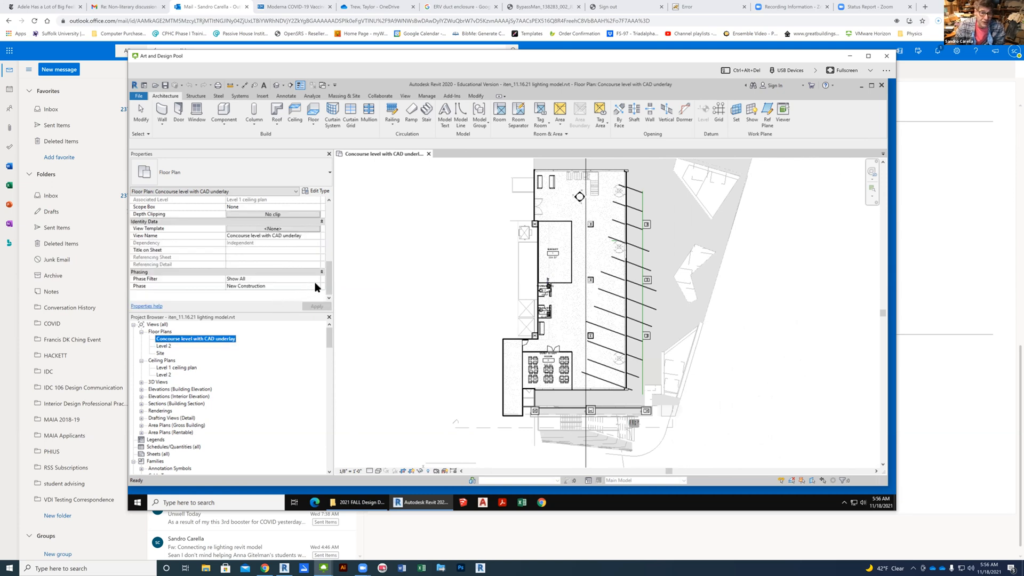
click(318, 278)
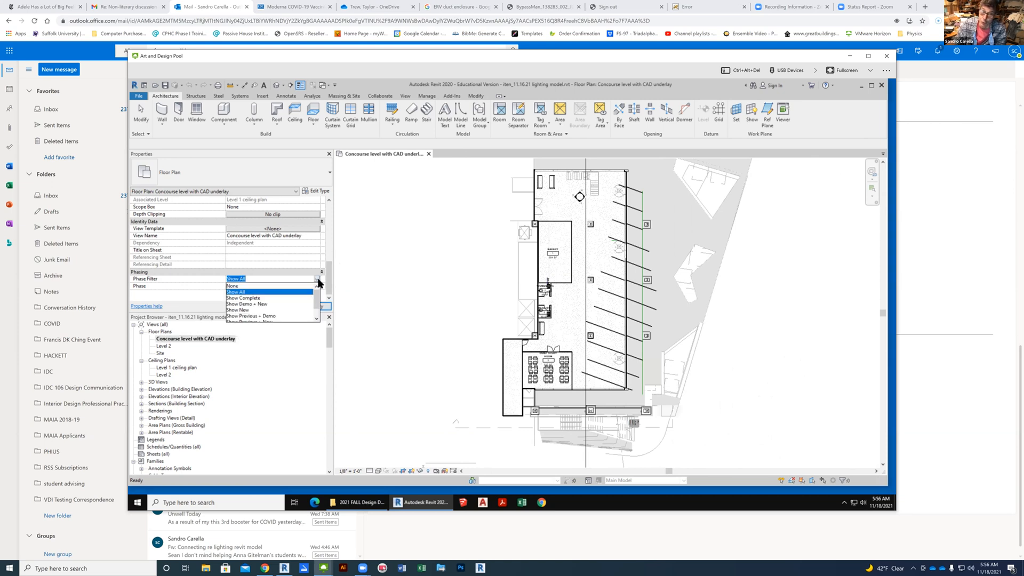
click(241, 298)
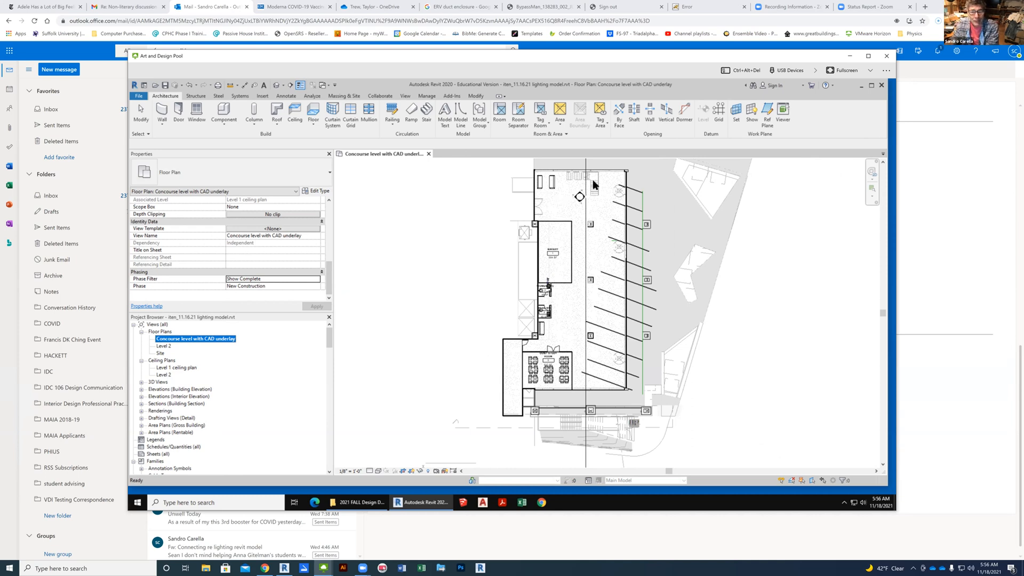
- Open the Level 1 ceiling plan and set its phase filter to Show Complete
scroll(590, 184, up, 4)
scroll(565, 210, down, 2)
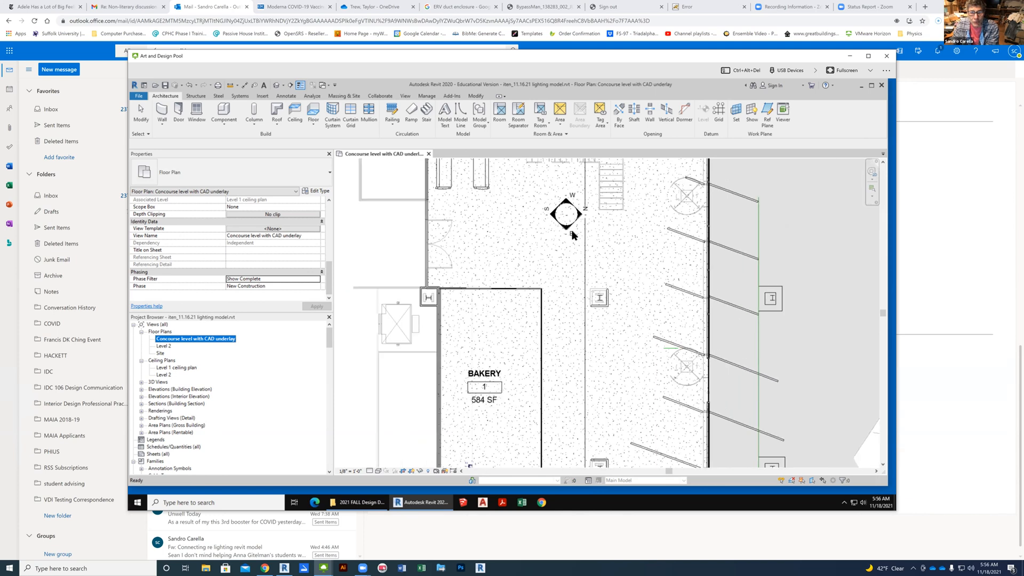
scroll(615, 310, down, 1)
scroll(615, 309, down, 3)
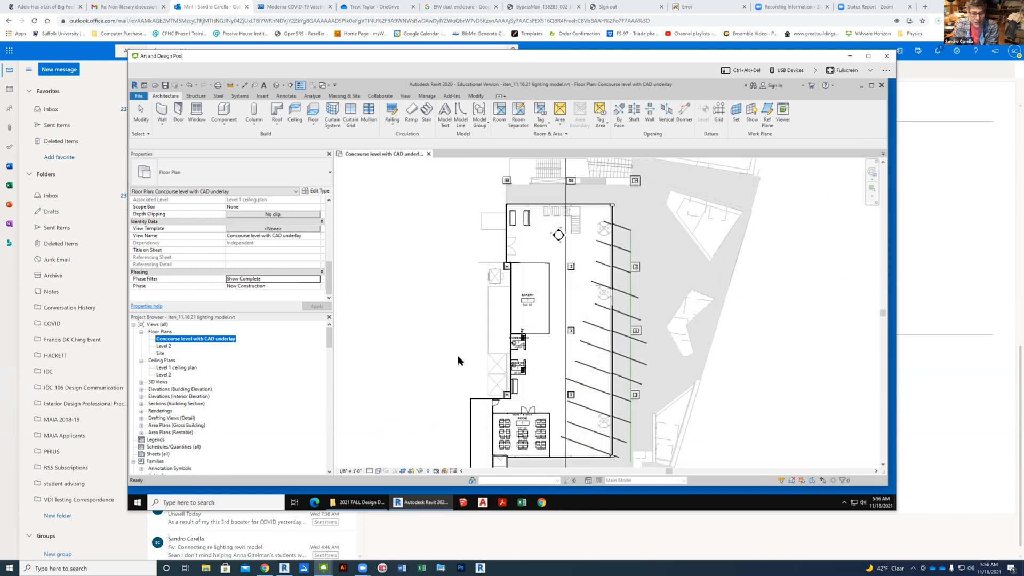
click(389, 408)
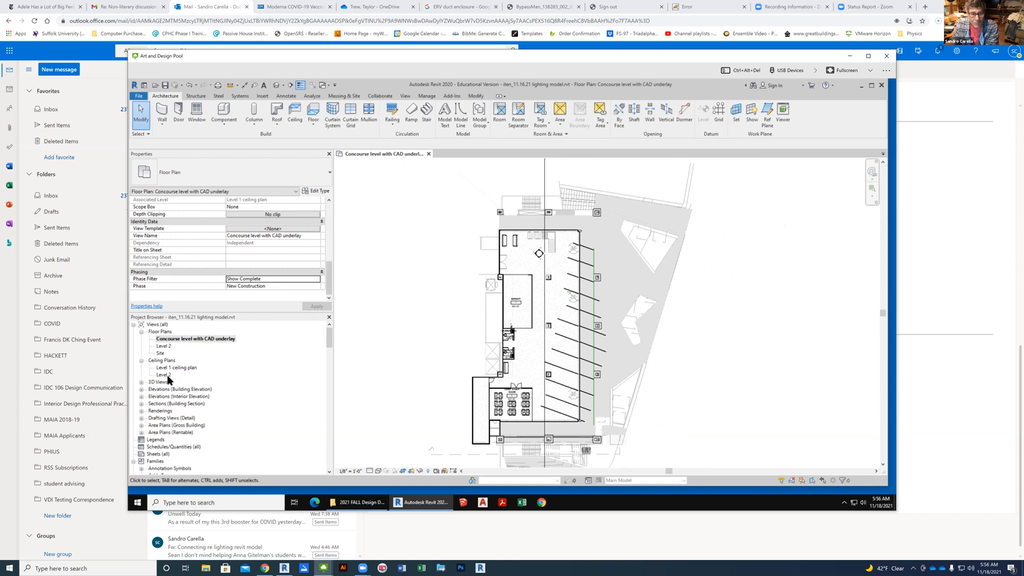
double_click(184, 368)
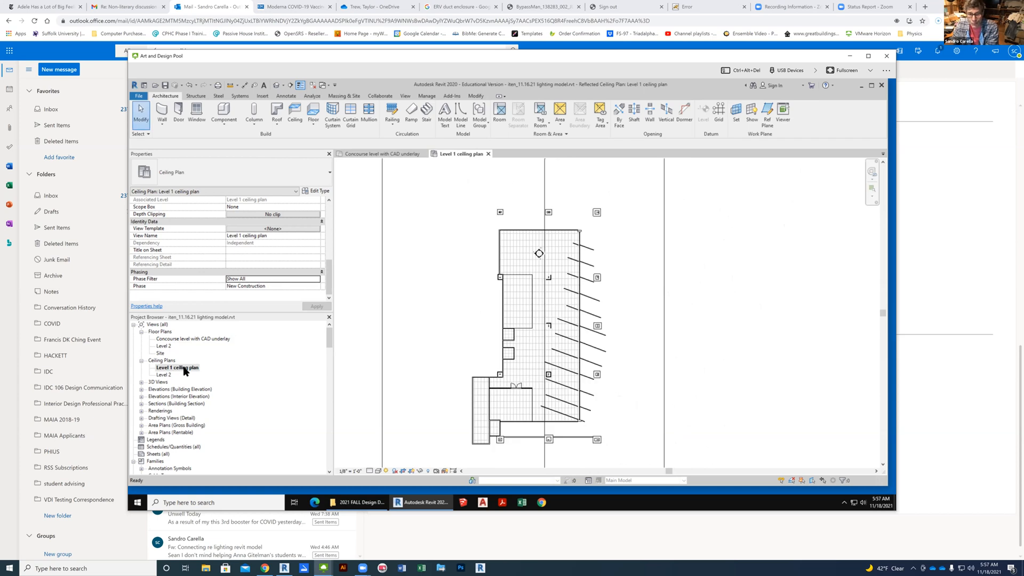
scroll(667, 412, up, 4)
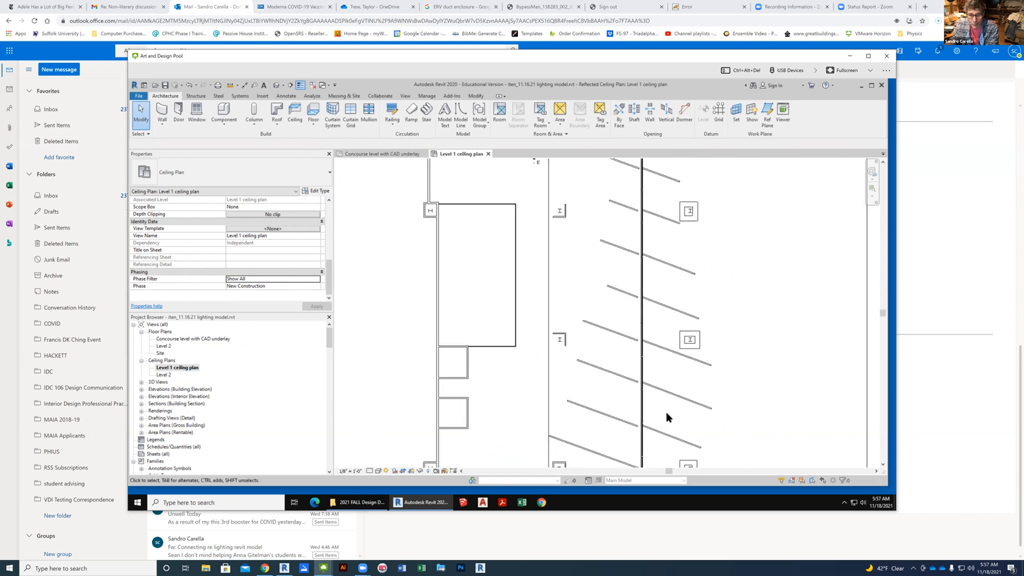
click(318, 279)
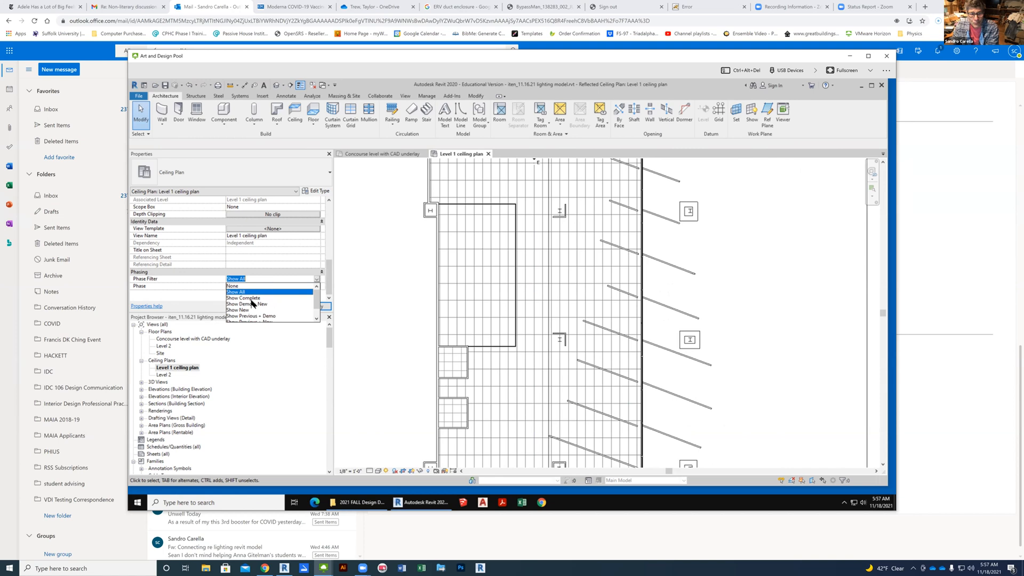
click(251, 298)
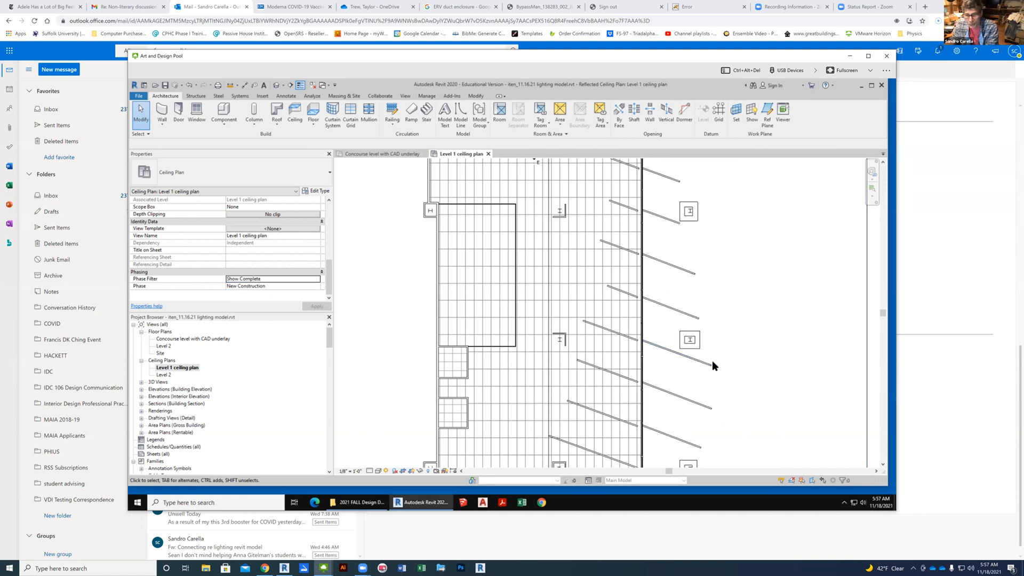
- Try deleting the large 2' x 4' ACT System ceiling that spans the concourse, and undo the deletion
scroll(731, 361, down, 2)
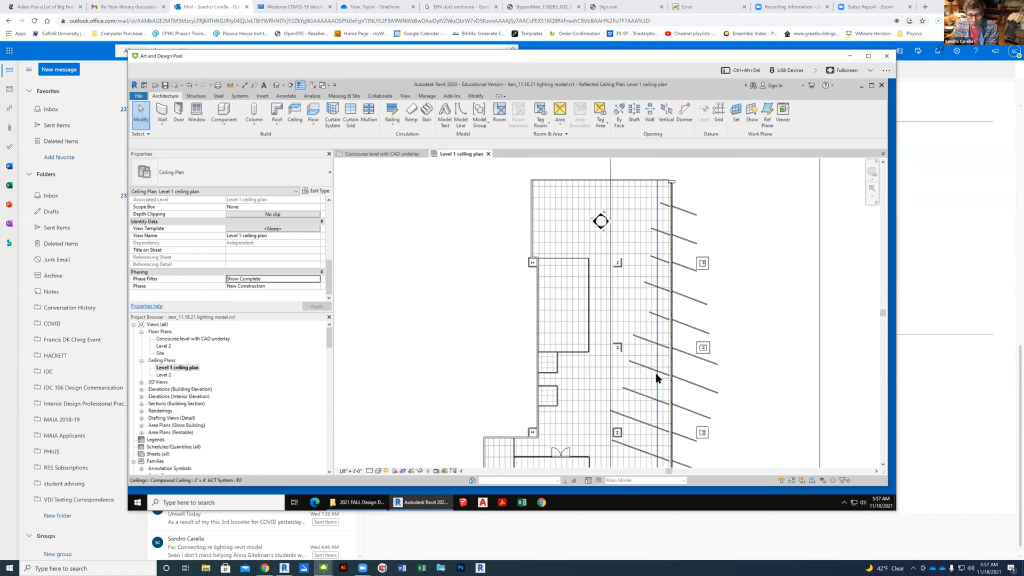
scroll(689, 385, up, 2)
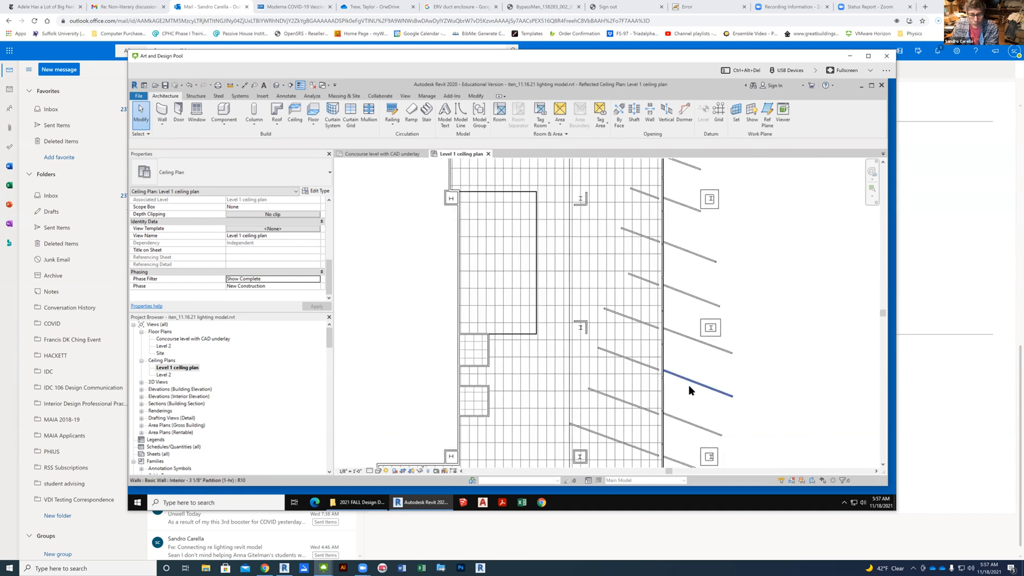
scroll(560, 349, down, 2)
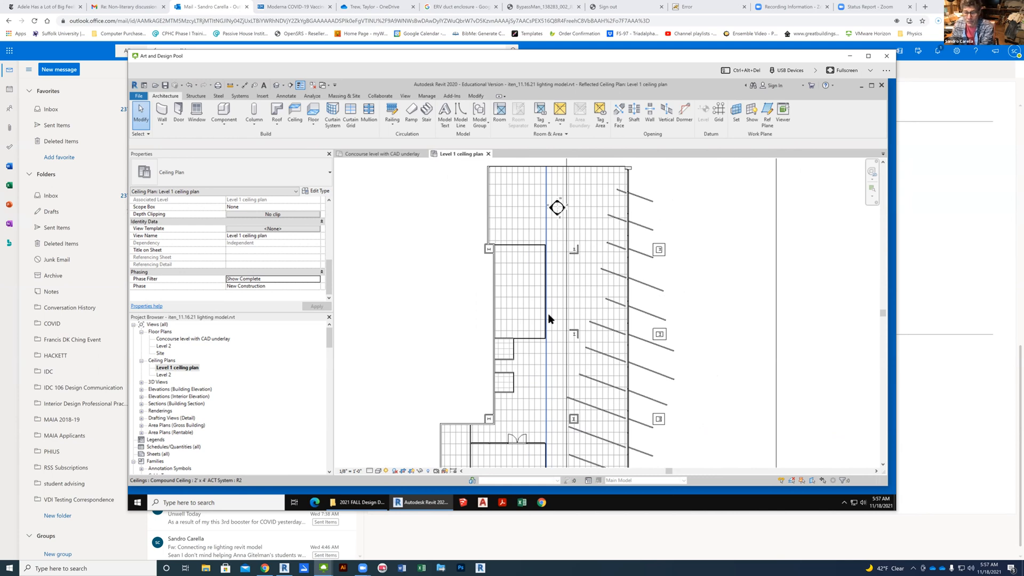
click(550, 354)
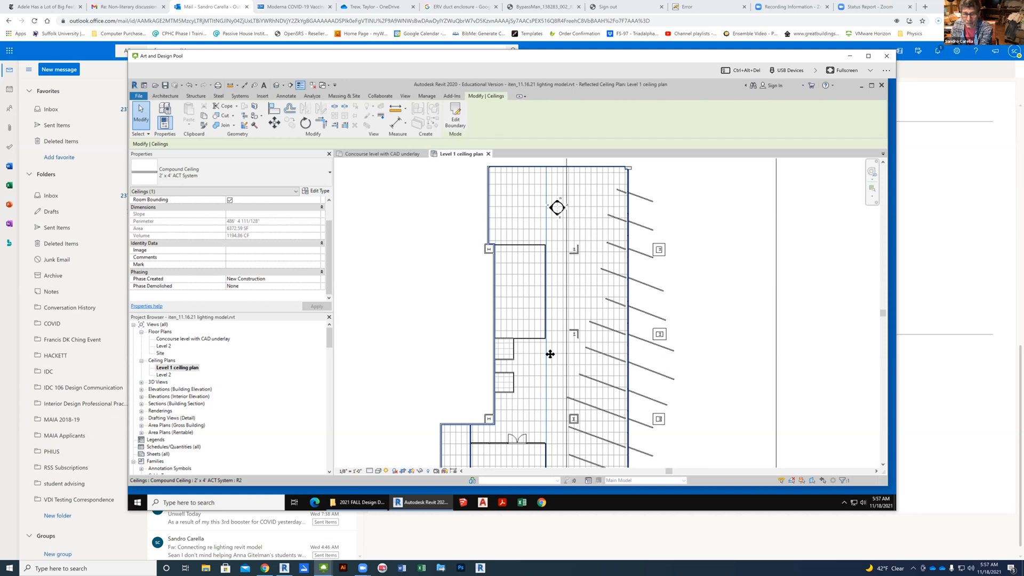
click(550, 354)
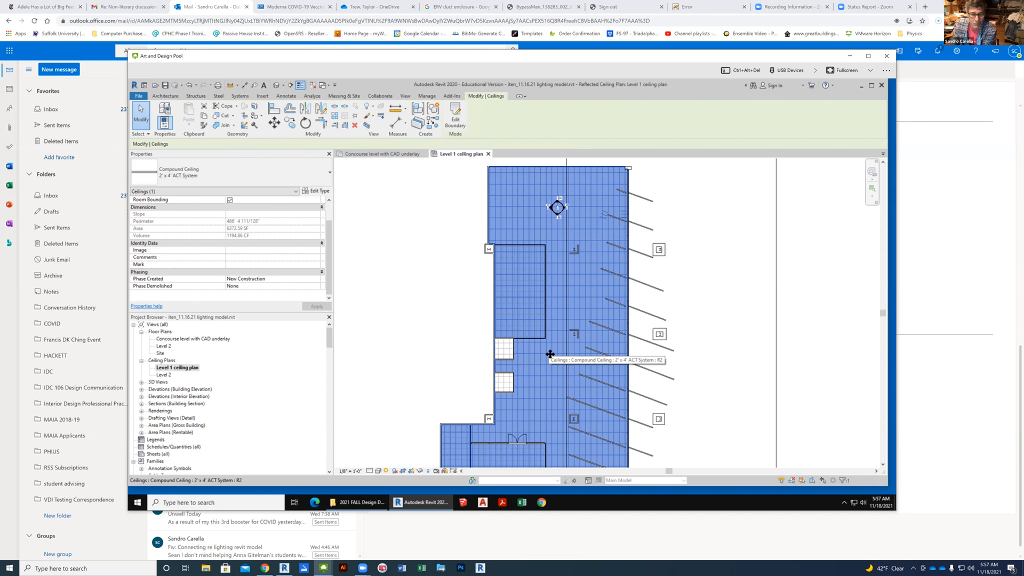
scroll(550, 354, up, 4)
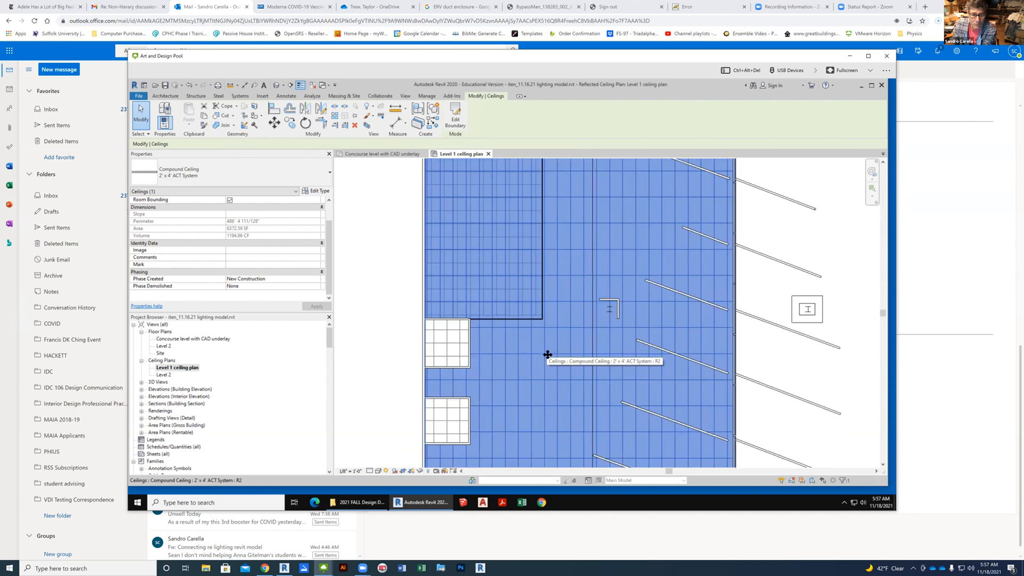
scroll(547, 355, down, 2)
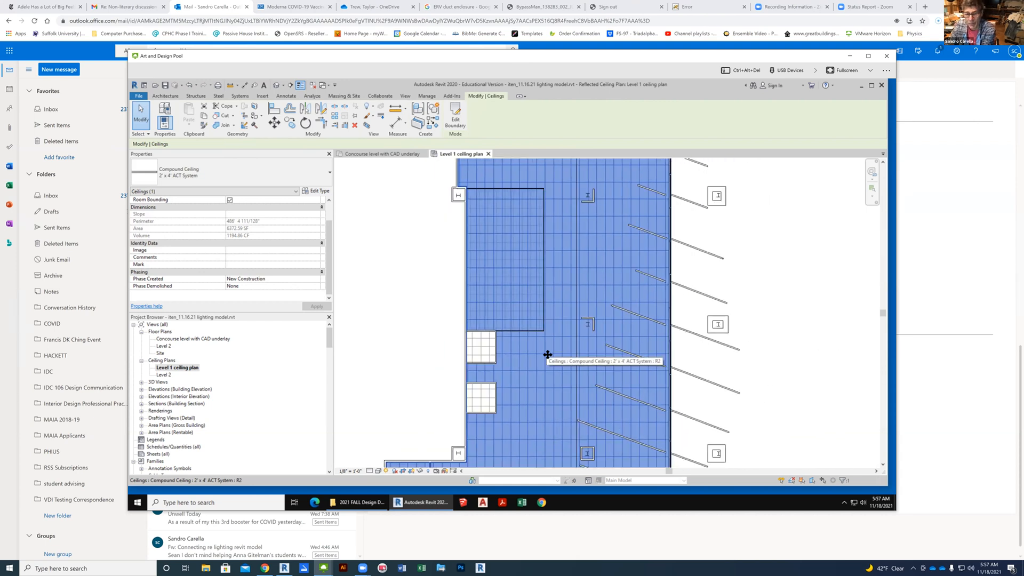
key(Escape)
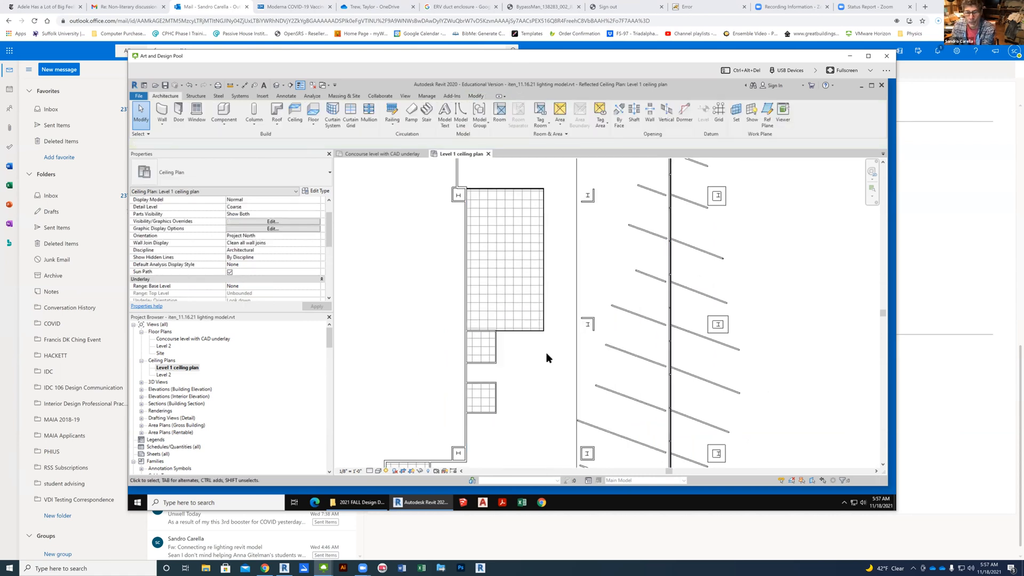
key(ctrl+z)
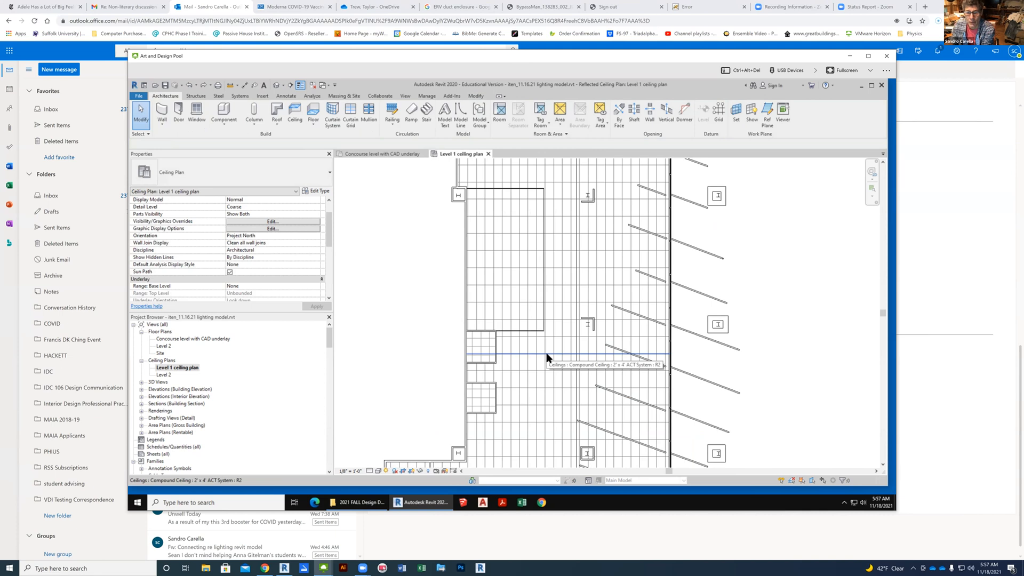
- Select the large 2' x 4' ACT System ceiling covering the concourse and delete it
click(546, 353)
key(Tab)
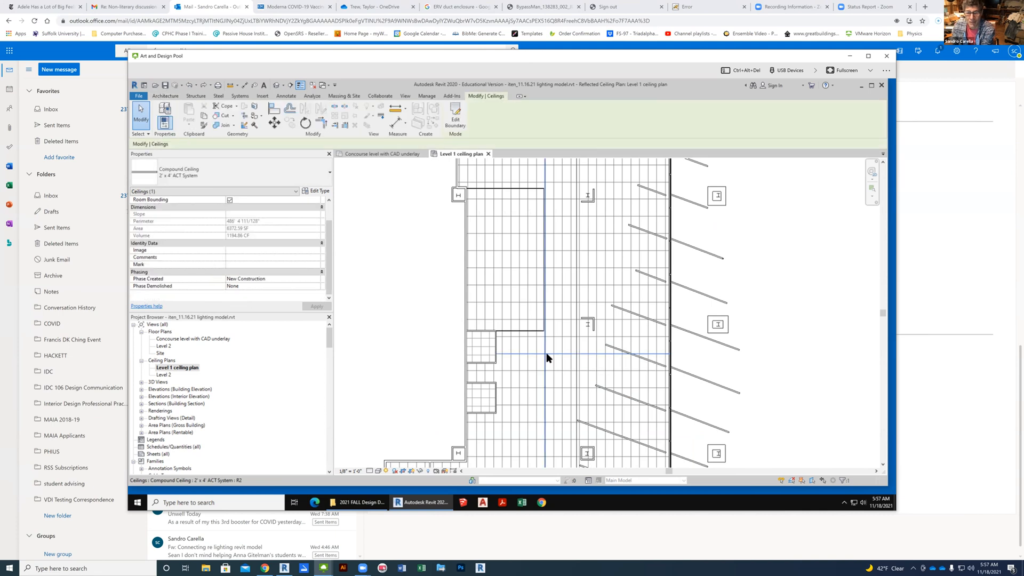
click(547, 353)
key(Tab)
click(459, 178)
scroll(537, 178, up, 2)
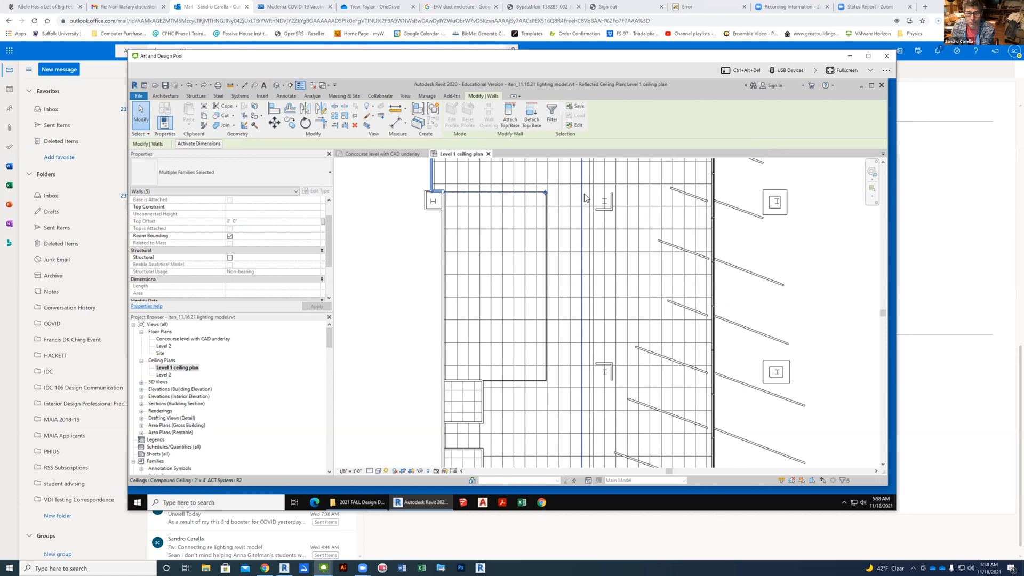
click(582, 198)
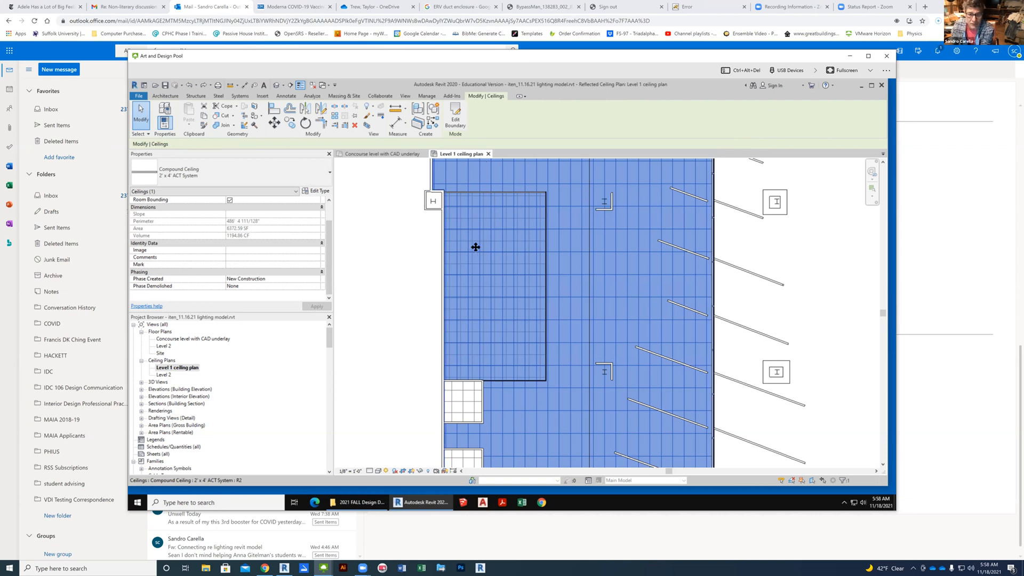
scroll(470, 236, down, 3)
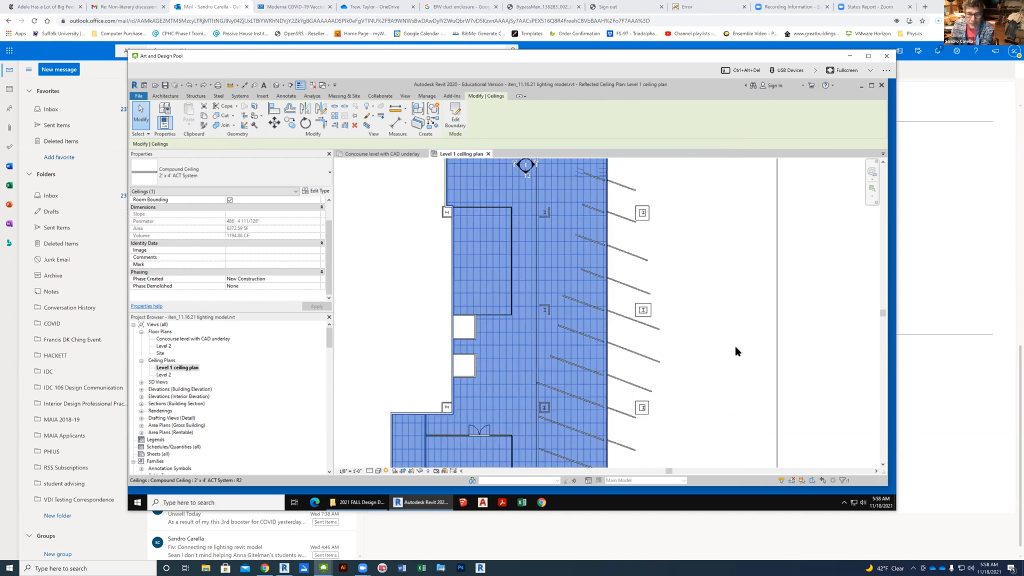
click(678, 327)
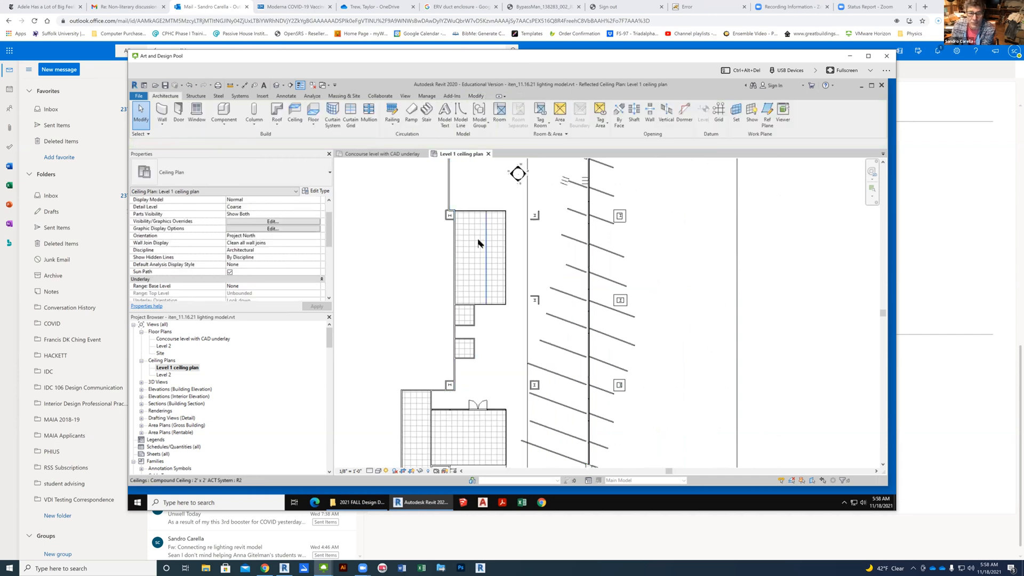
- Examine the 2' x 2' ACT System ceiling of the large room and the extents of the east-facing interior elevation near it
scroll(477, 217, up, 3)
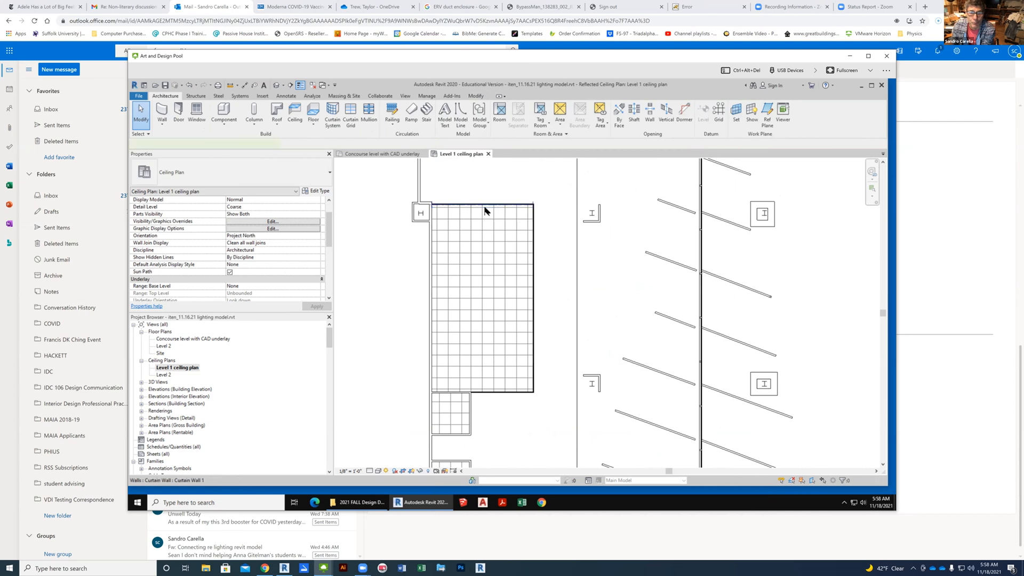
click(485, 210)
click(480, 229)
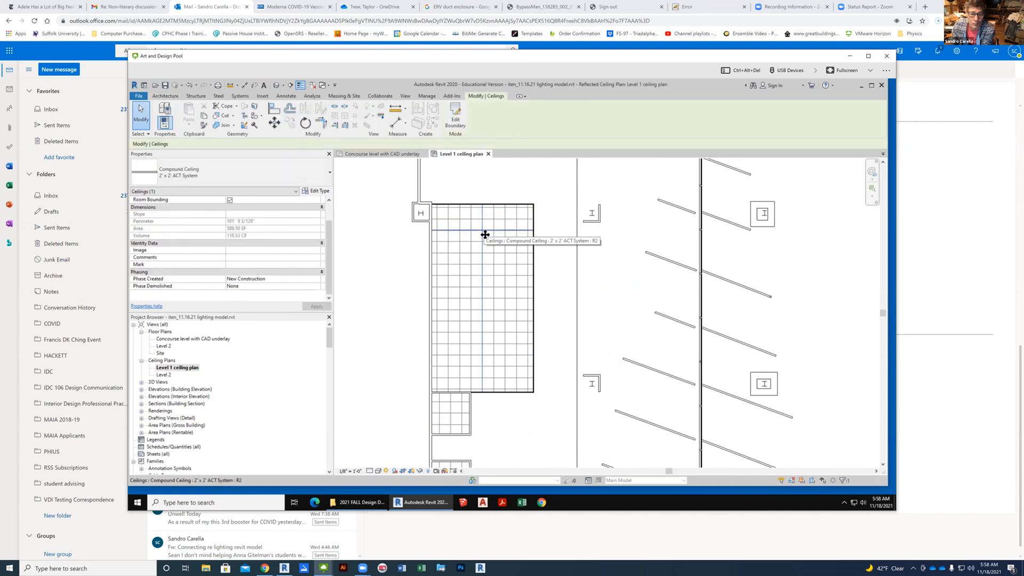
scroll(484, 234, down, 4)
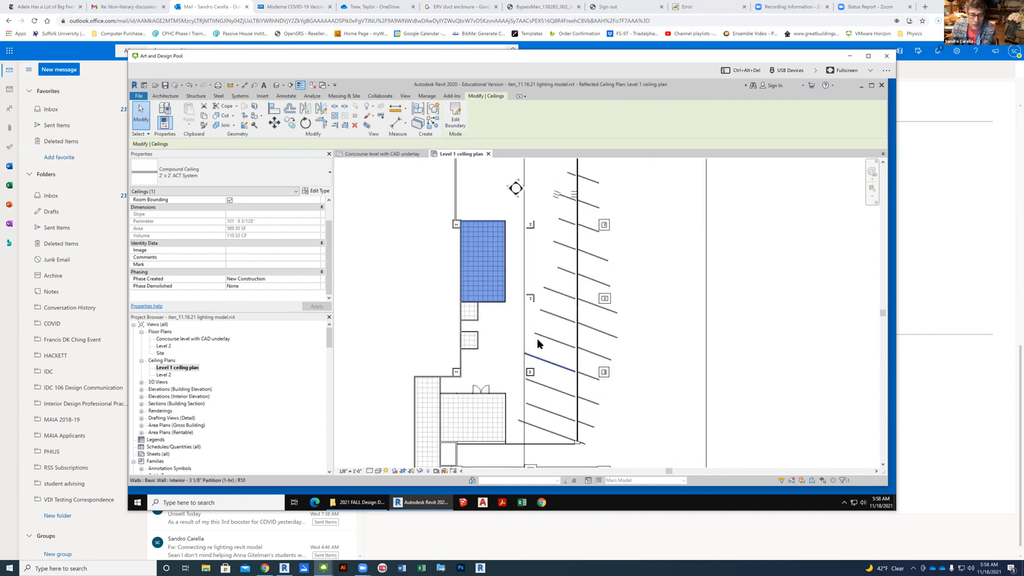
scroll(537, 344, down, 2)
scroll(529, 224, up, 2)
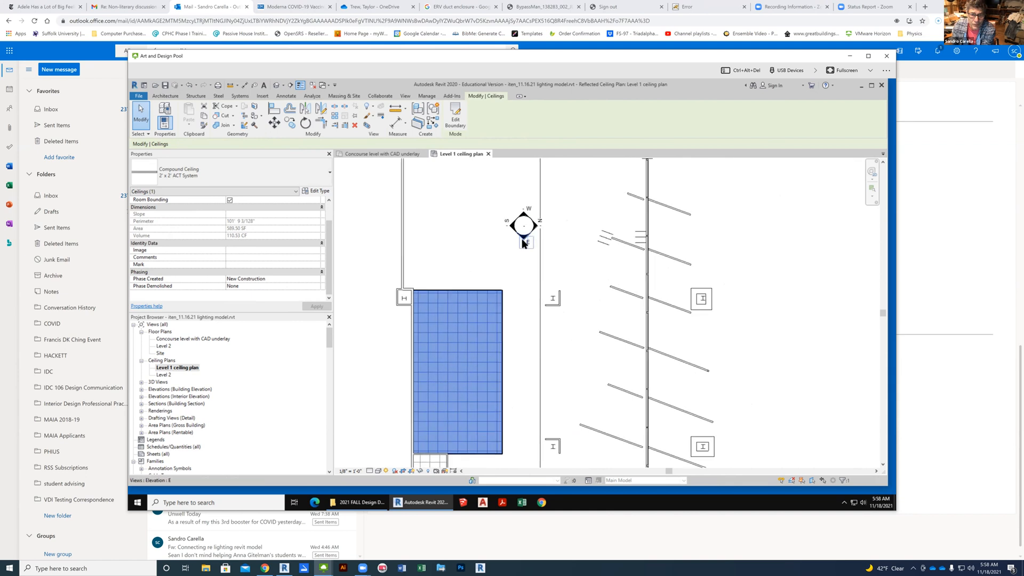
click(524, 243)
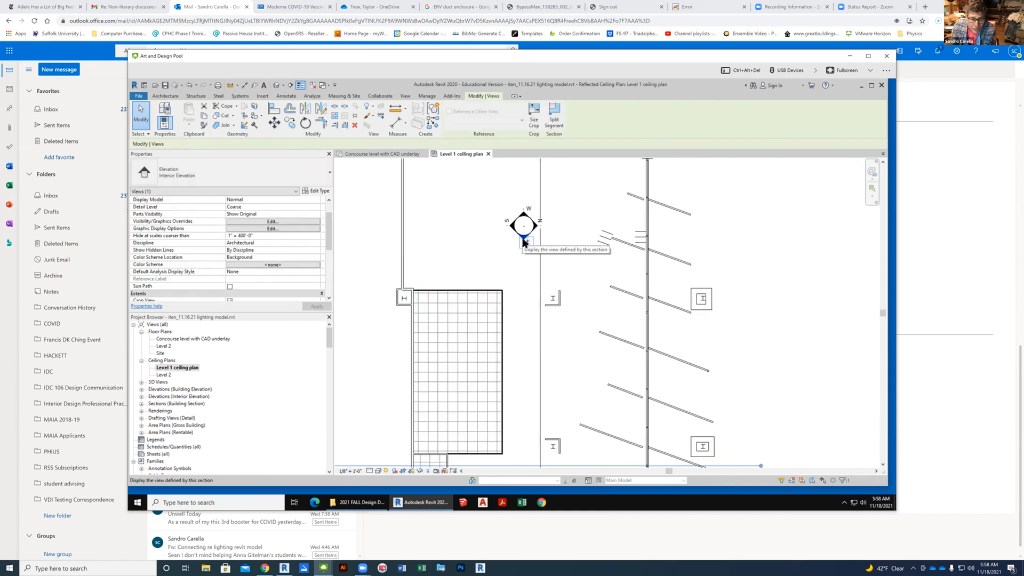
scroll(524, 243, down, 4)
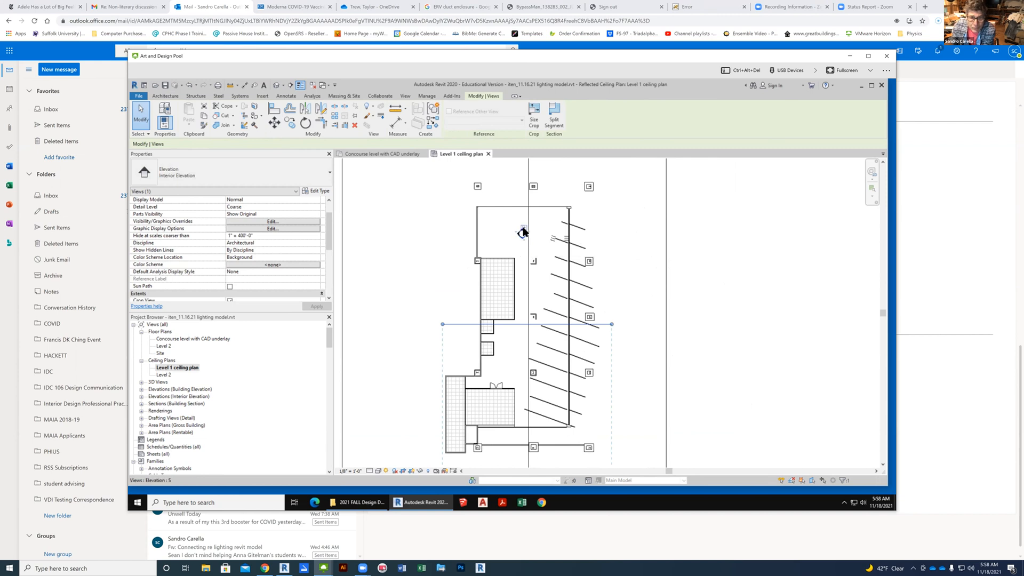
scroll(522, 233, up, 2)
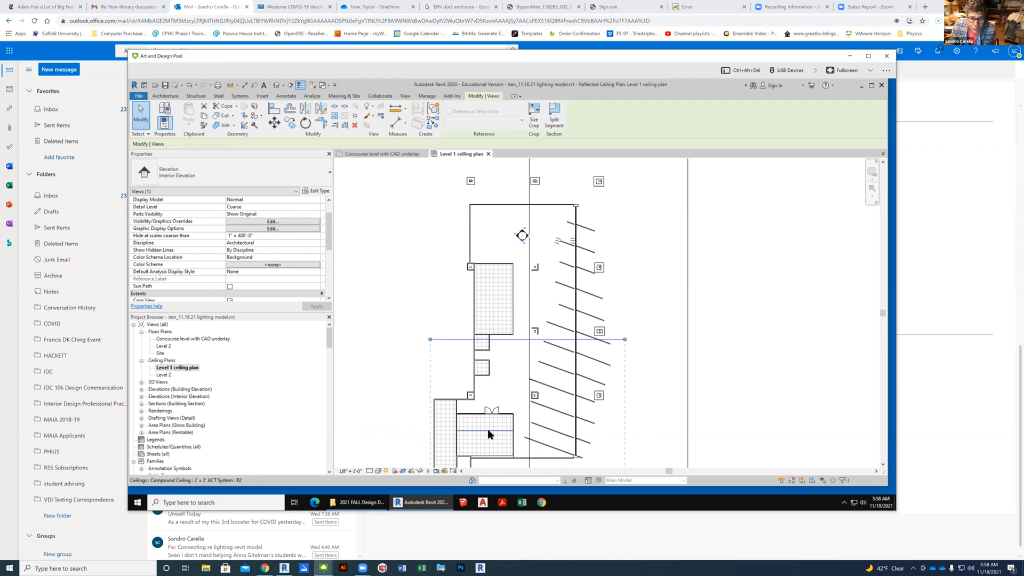
- Inspect the remaining 2' x 2' ACT System ceilings and check the height offset of the lower small restroom's ceiling
click(487, 430)
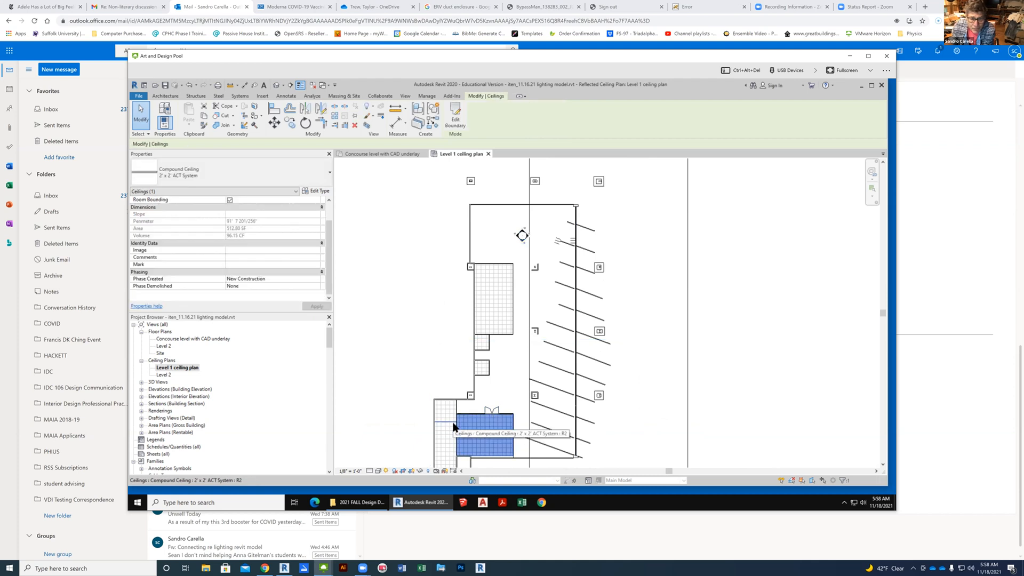
click(482, 368)
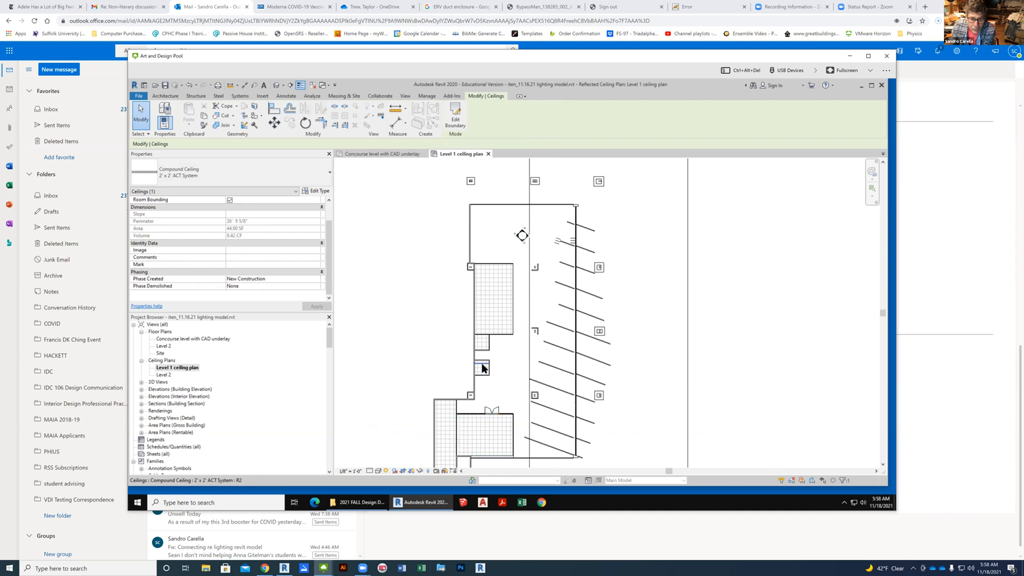
click(482, 368)
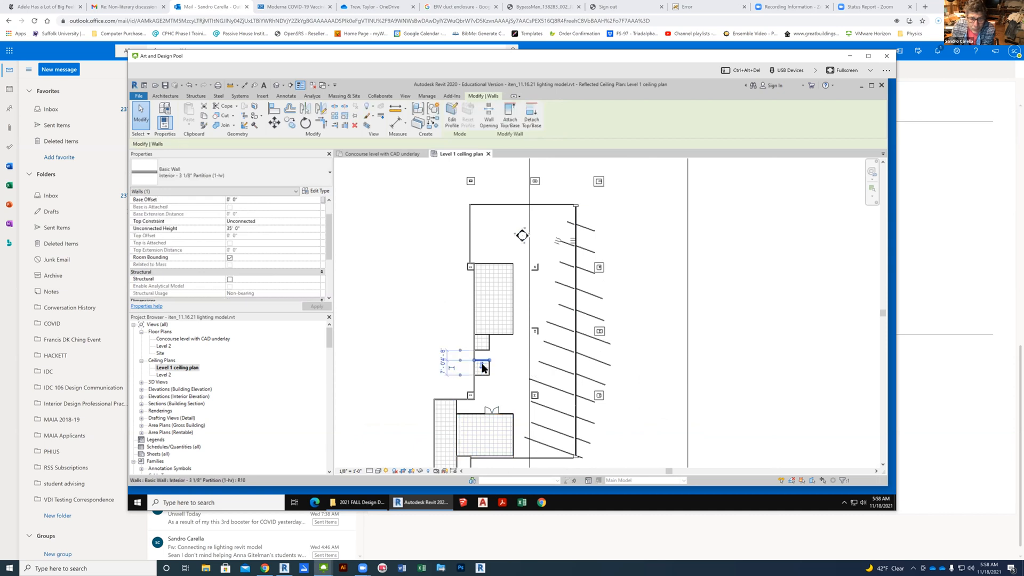
scroll(482, 367, up, 6)
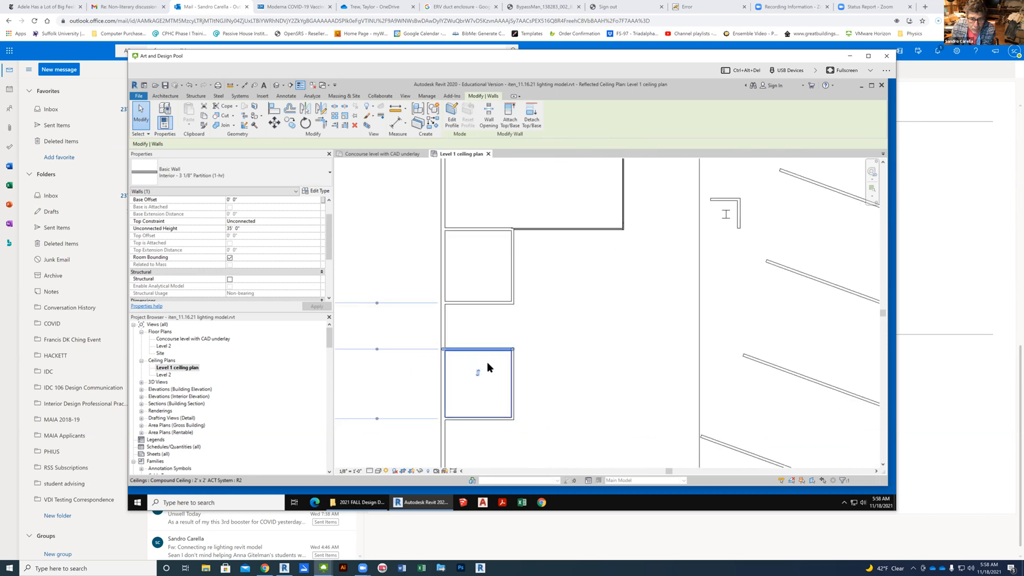
click(501, 367)
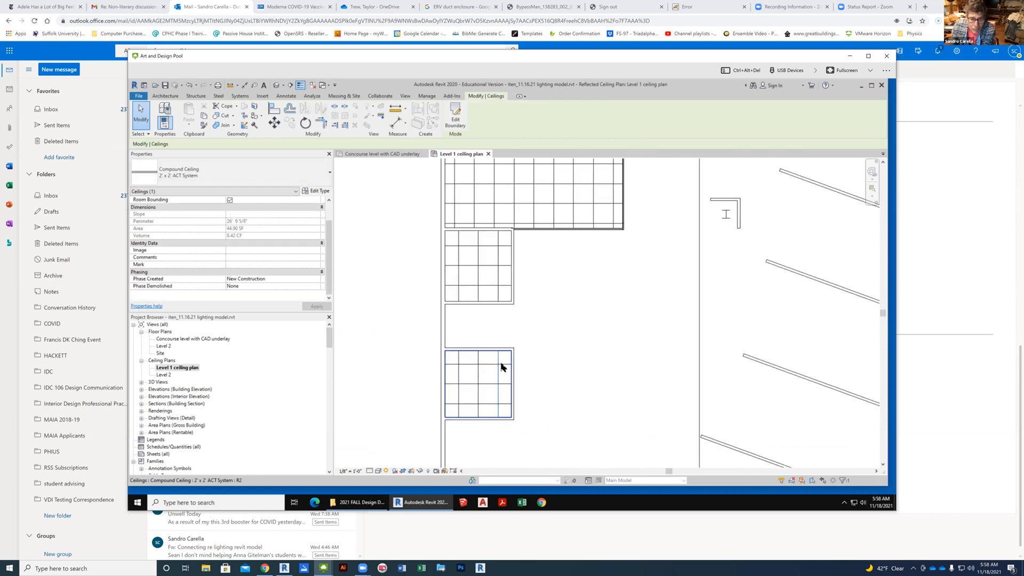
click(507, 367)
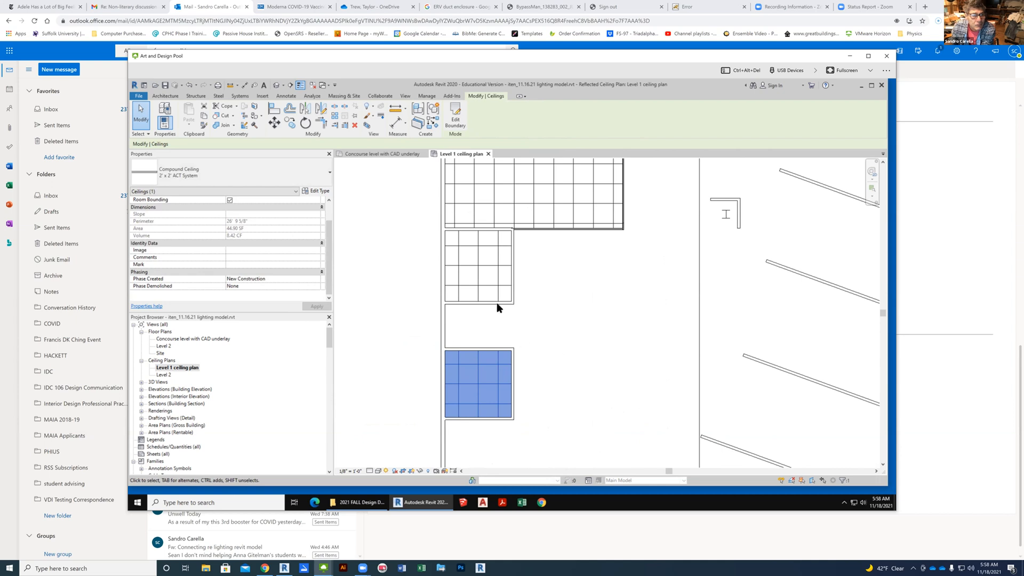
scroll(561, 332, down, 2)
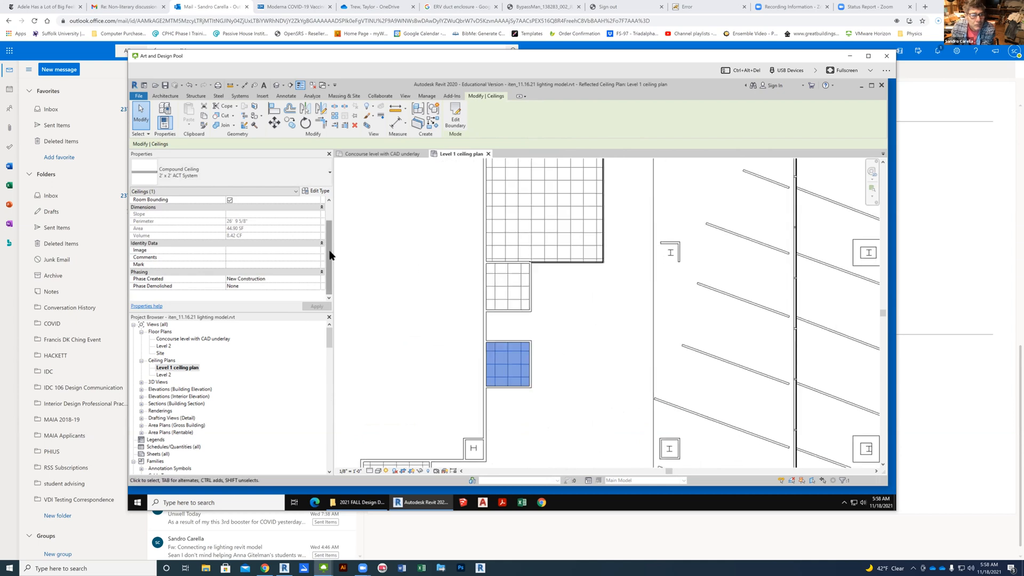
scroll(322, 257, up, 2)
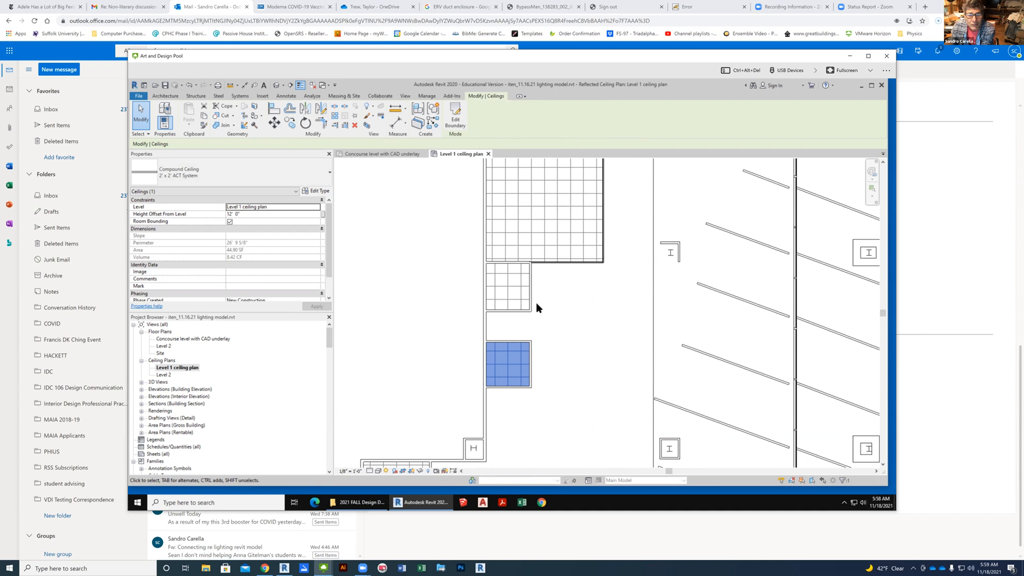
scroll(534, 302, down, 2)
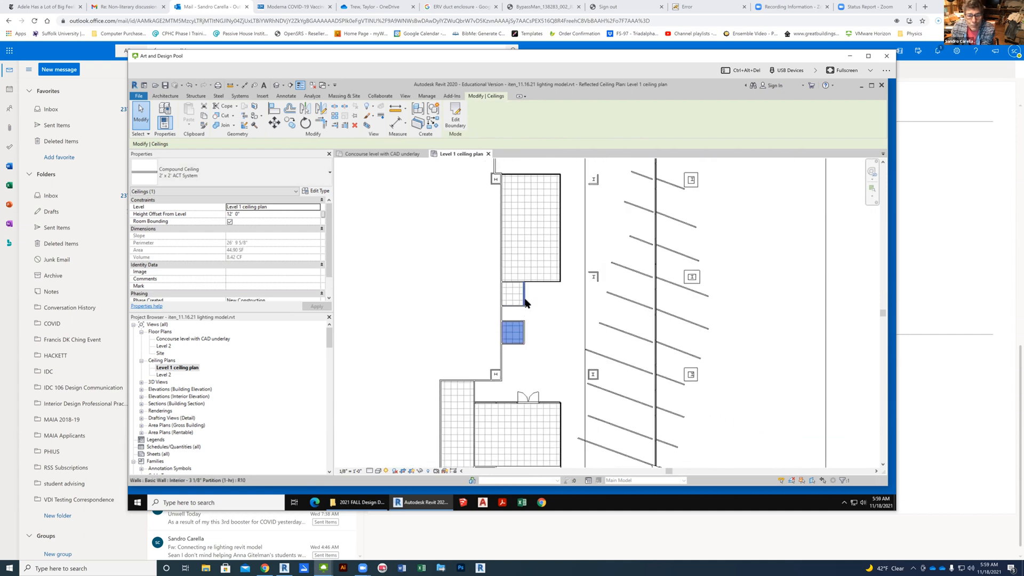
scroll(514, 291, down, 2)
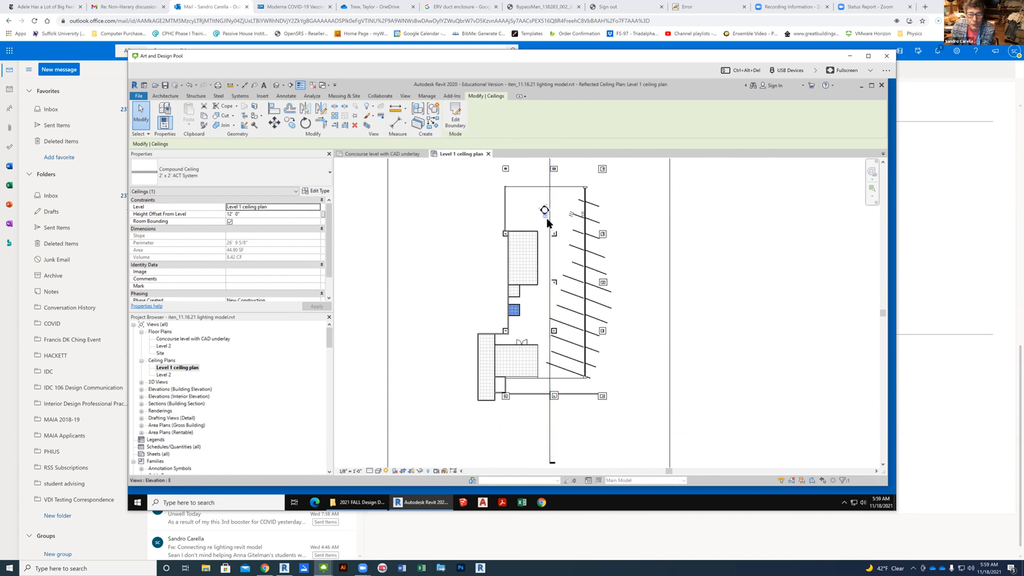
scroll(546, 216, up, 3)
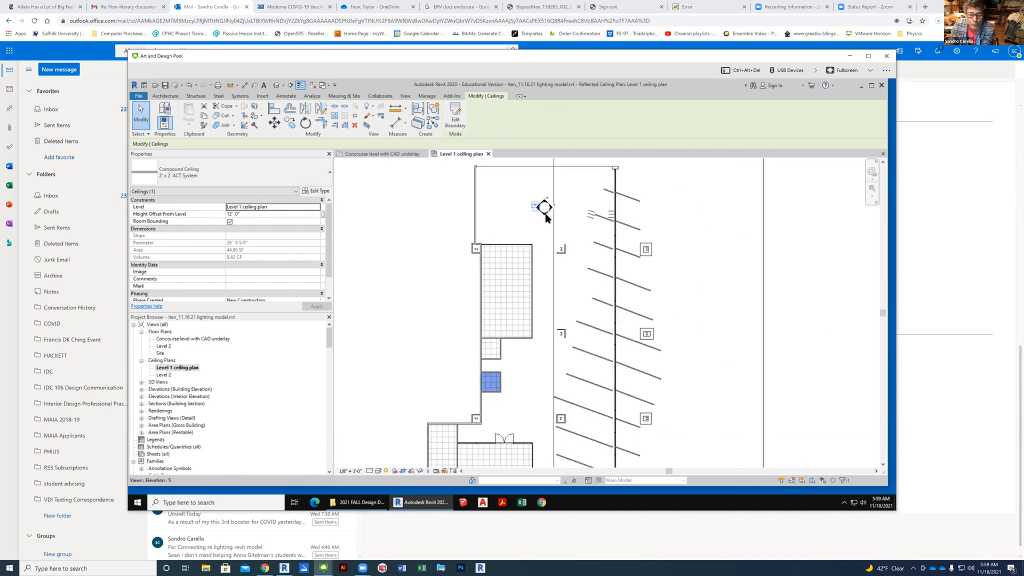
scroll(546, 215, down, 2)
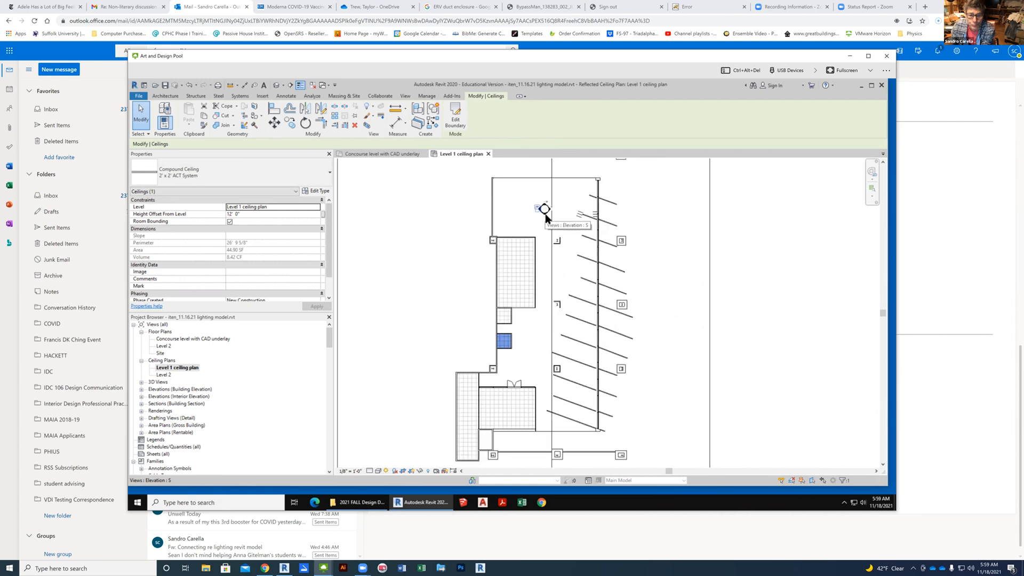
- Open the "Concourse level with CAD underlay" floor plan and select the Quiet Study Room's room tag
double_click(181, 339)
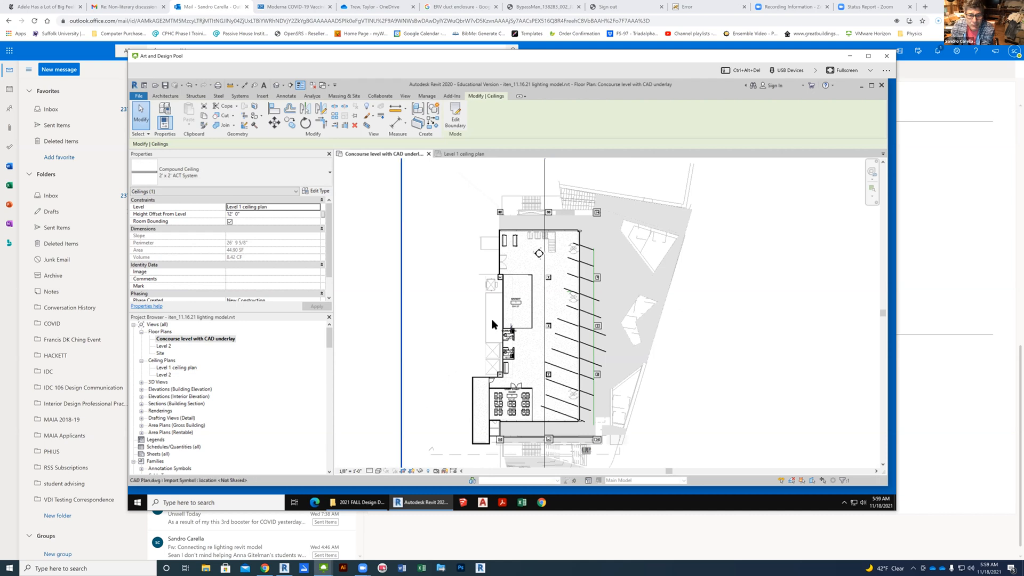
scroll(496, 318, up, 2)
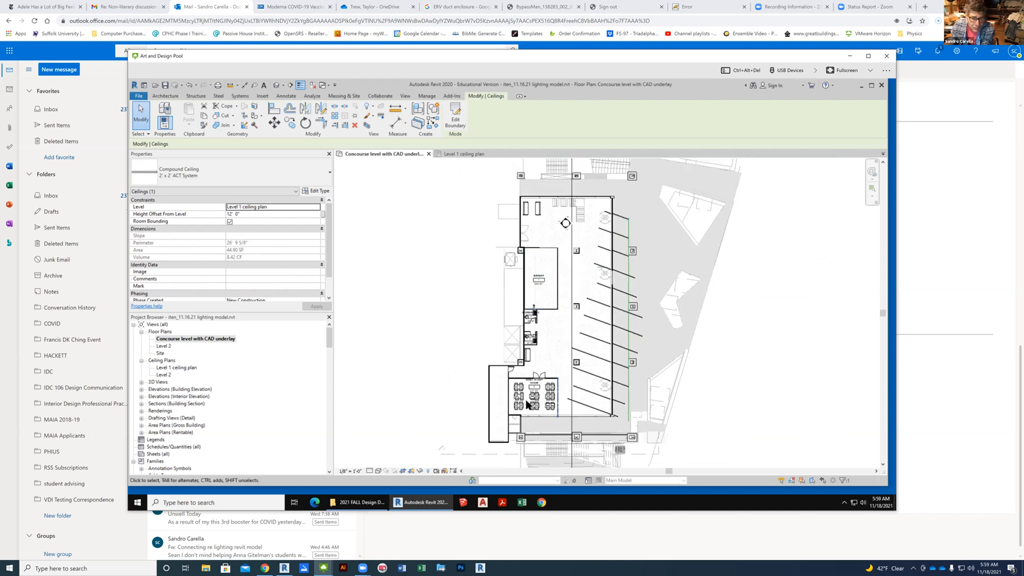
scroll(531, 401, up, 6)
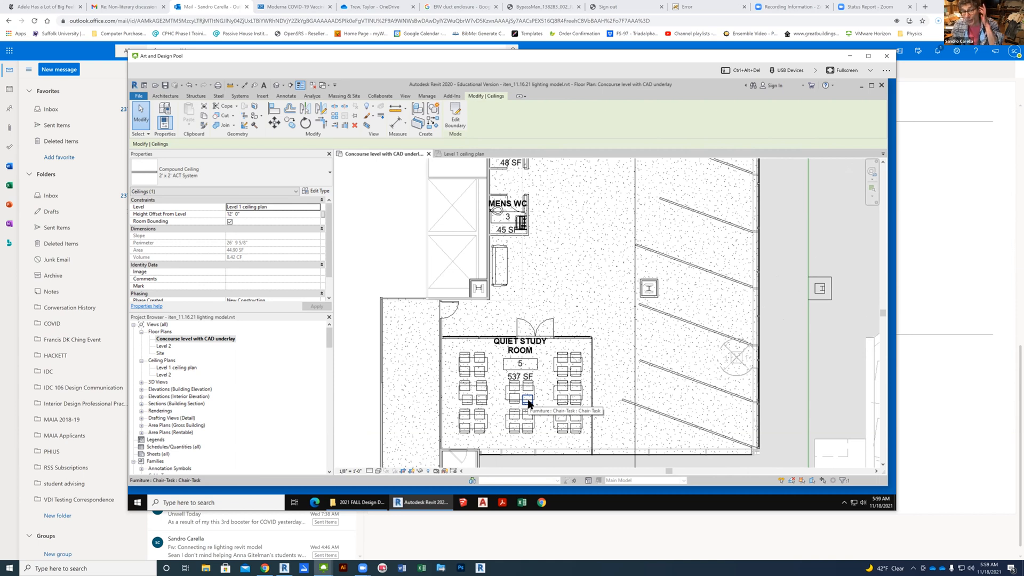
scroll(549, 341, down, 3)
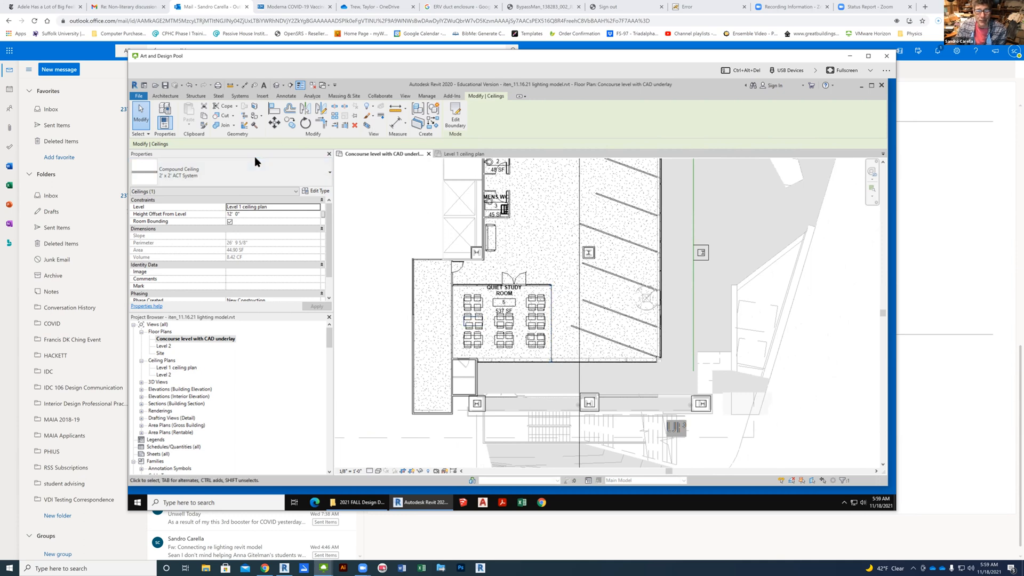
scroll(523, 315, up, 1)
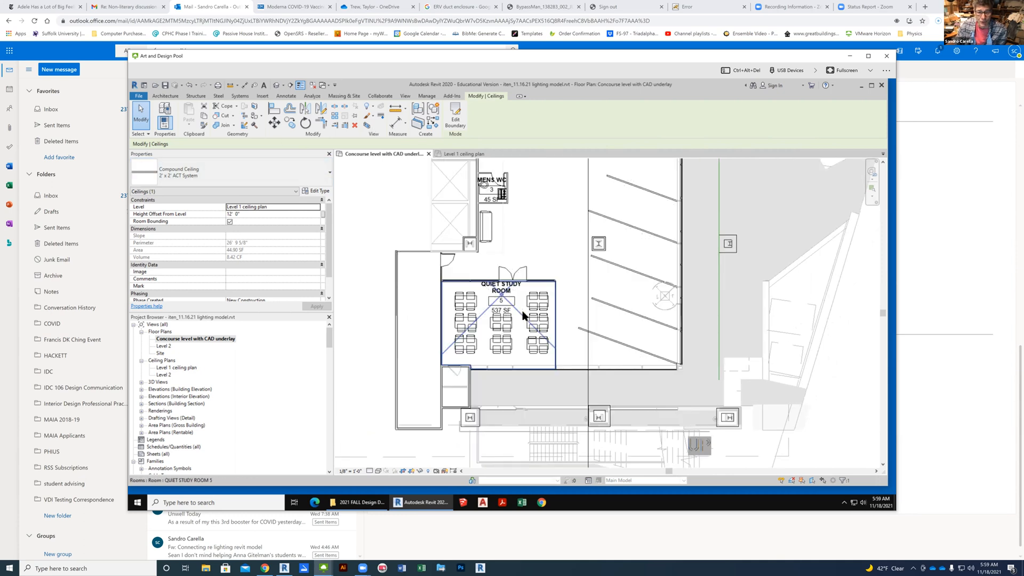
scroll(523, 315, up, 4)
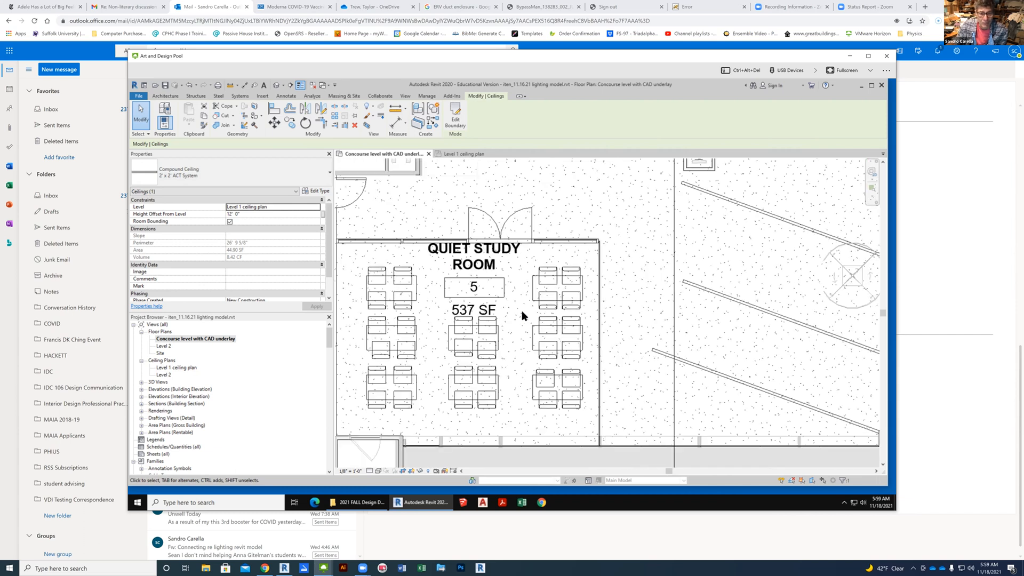
click(487, 297)
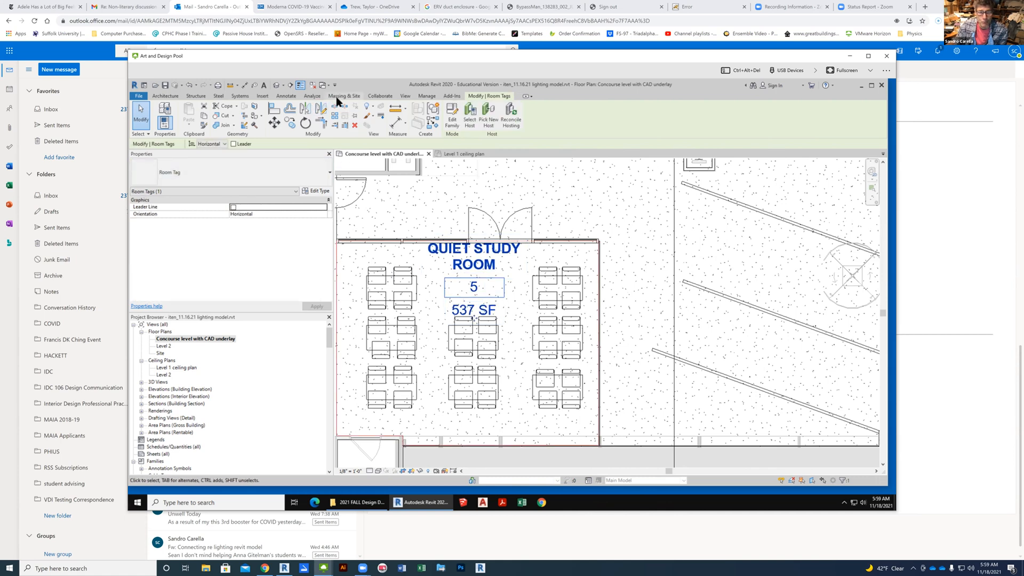
- Place an interior elevation marker inside the Quiet Study Room, facing its east-side wall beside the concourse
click(407, 97)
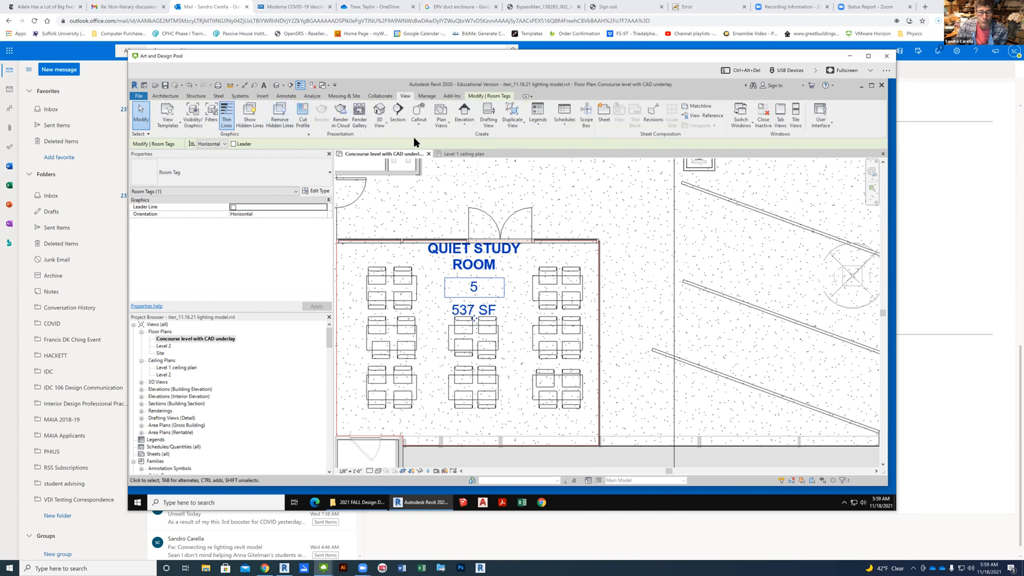
click(465, 109)
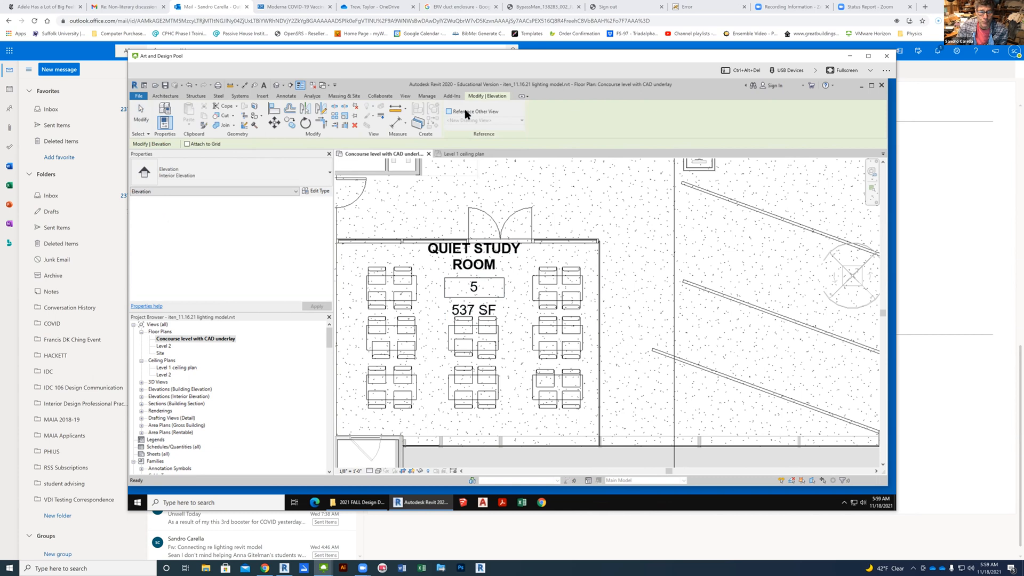
click(507, 335)
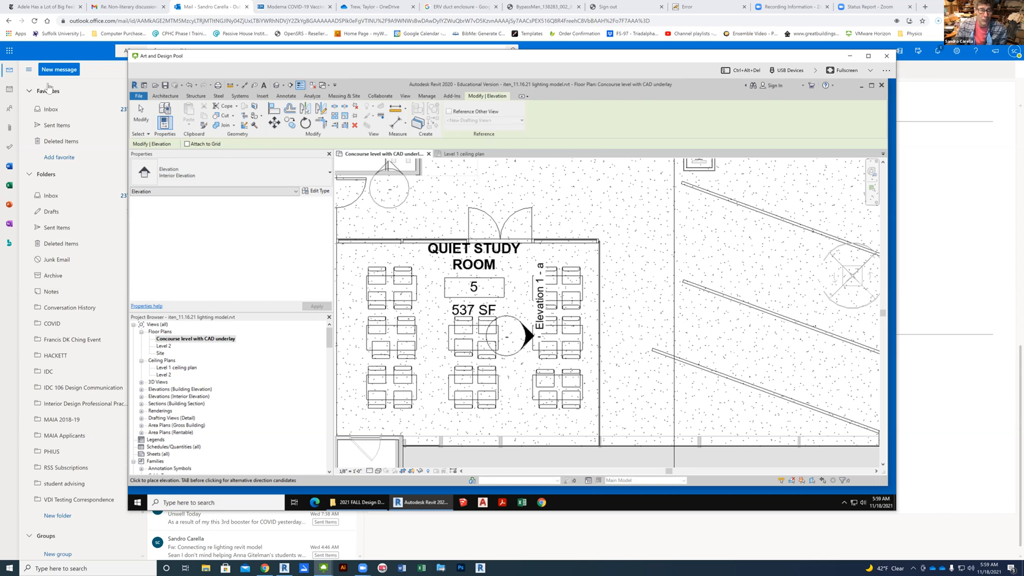
click(9, 20)
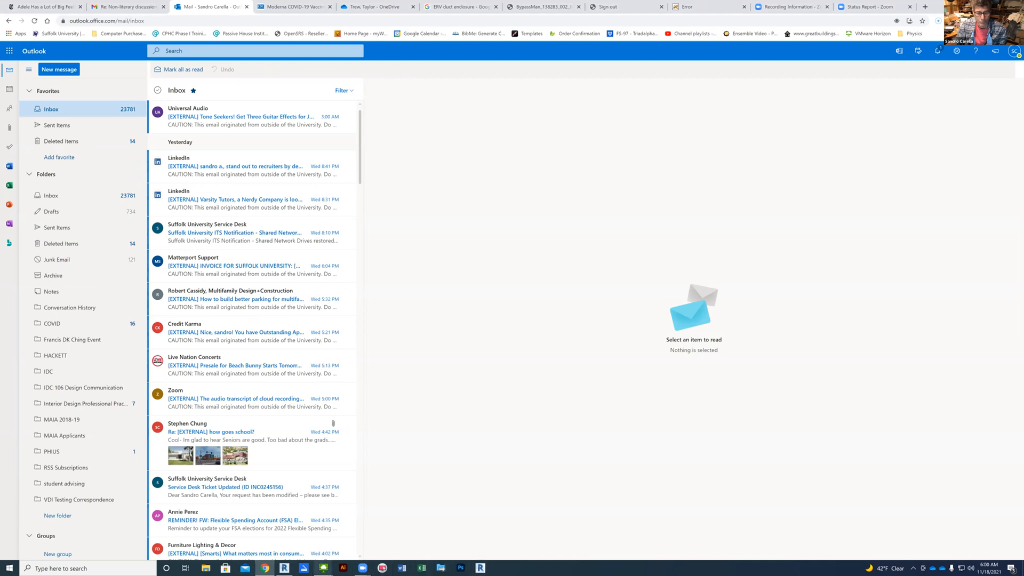
mouse_move(323, 567)
click(353, 530)
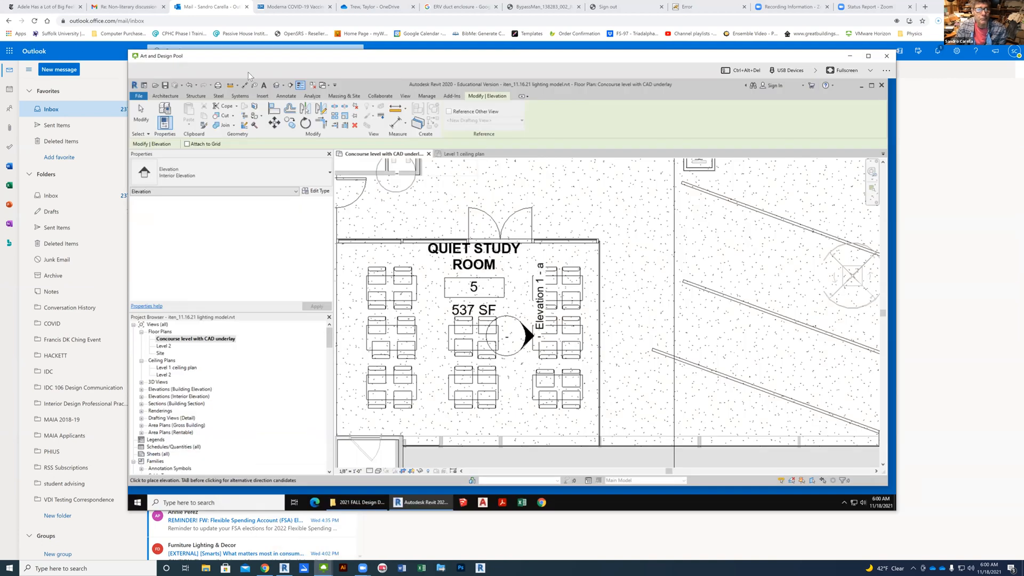
- Finish placing elevations and generate interior elevation views in the three remaining directions of the Quiet Study Room's marker
click(142, 116)
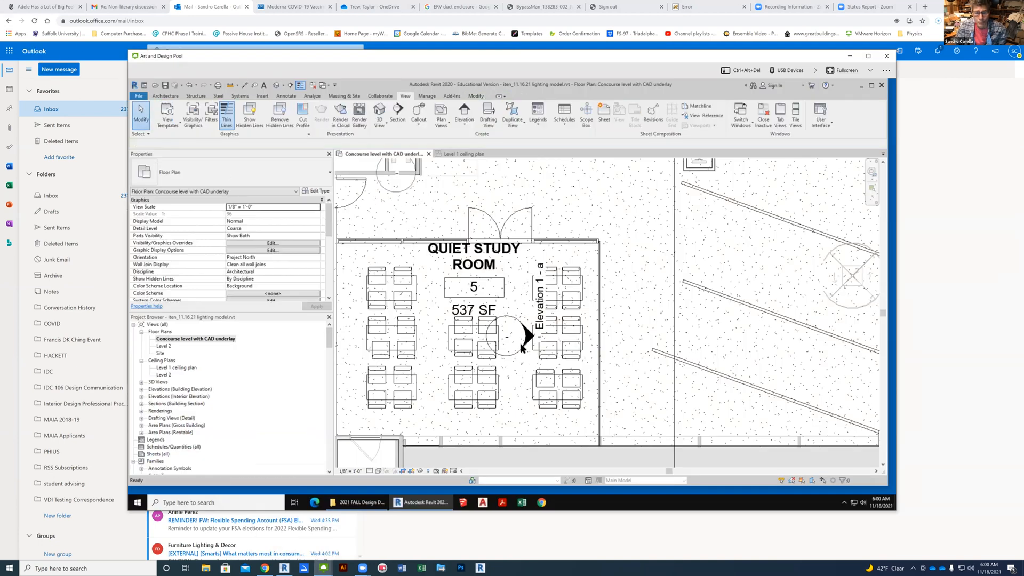
scroll(518, 342, up, 2)
click(506, 358)
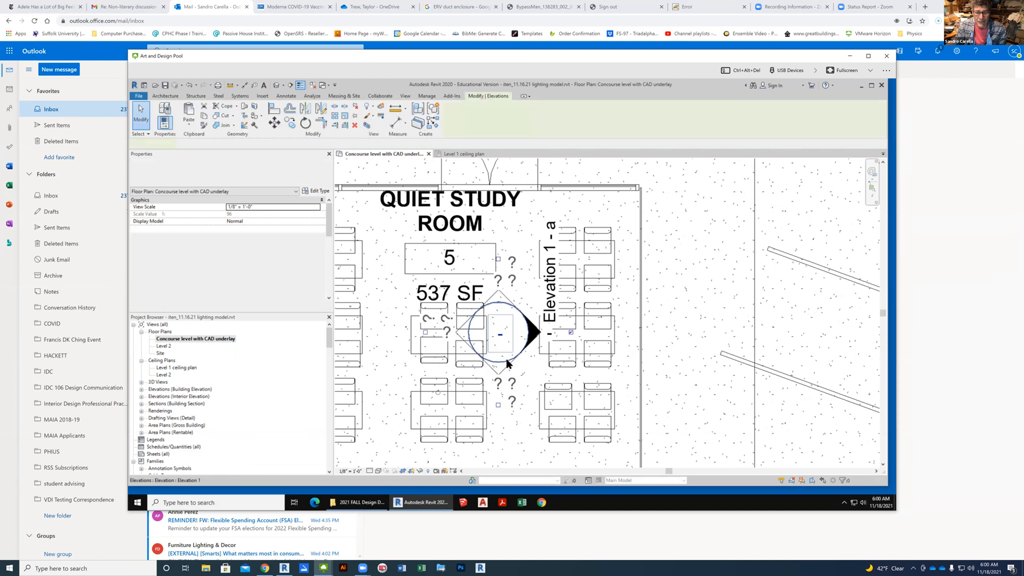
click(500, 261)
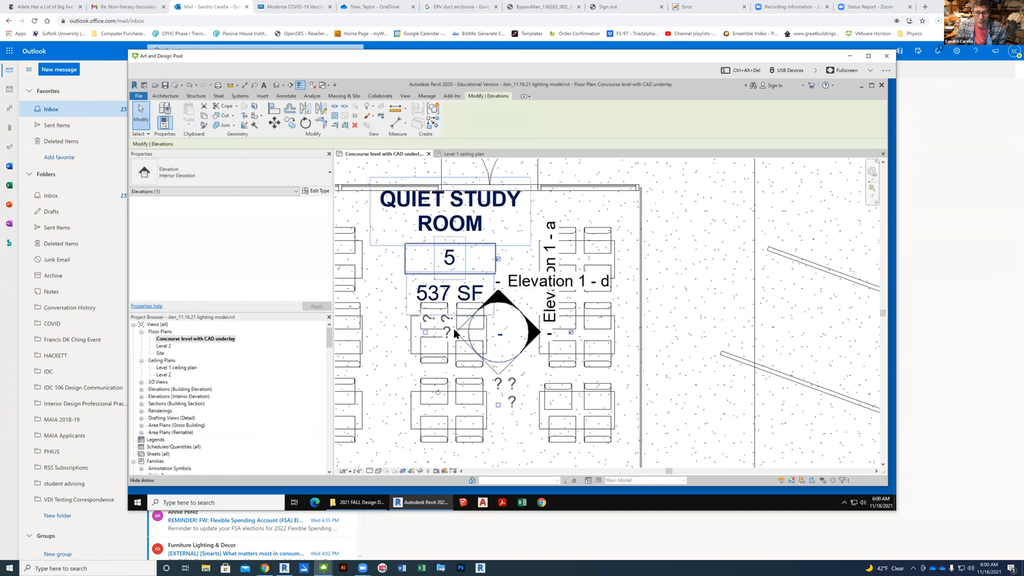
click(426, 334)
click(498, 406)
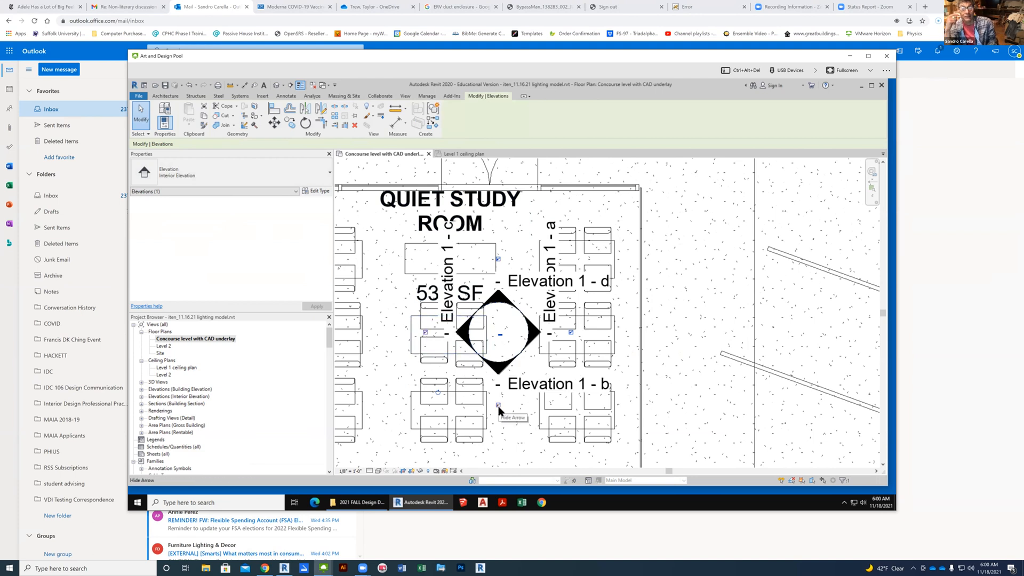
- Open the Elevation 1 - d interior elevation view from the Quiet Study Room's elevation marker
scroll(549, 341, down, 2)
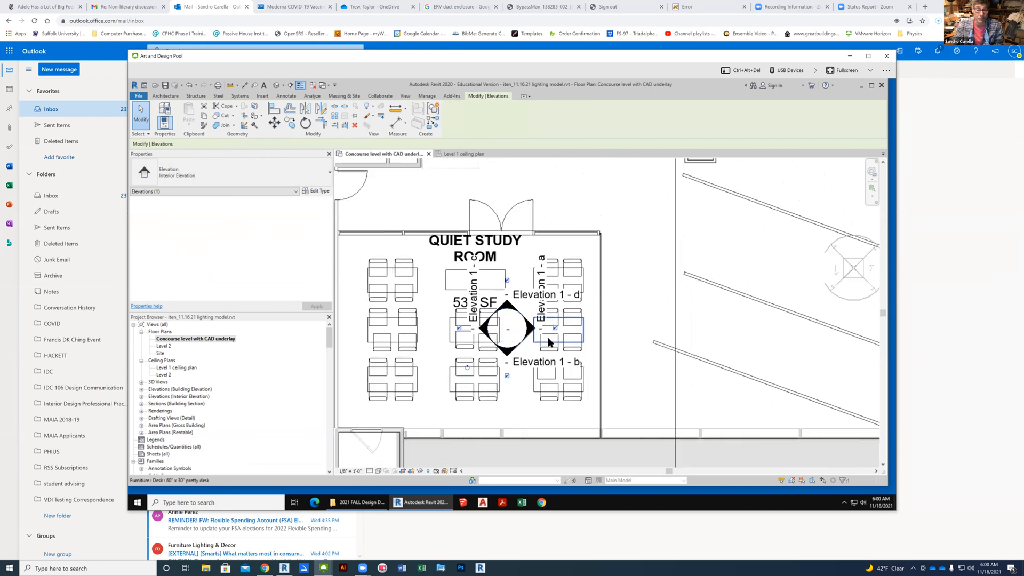
scroll(549, 341, down, 3)
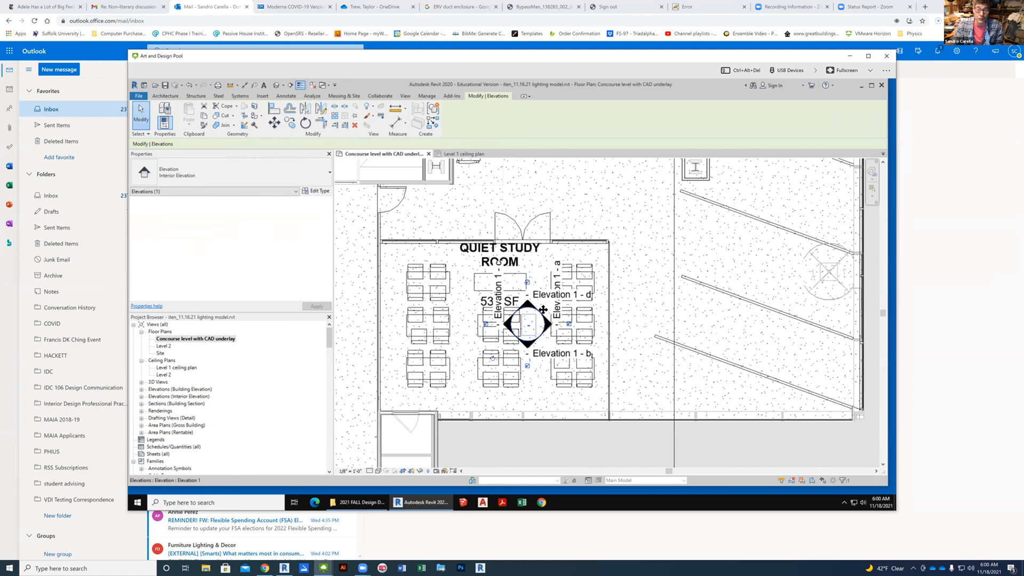
click(532, 307)
right_click(532, 308)
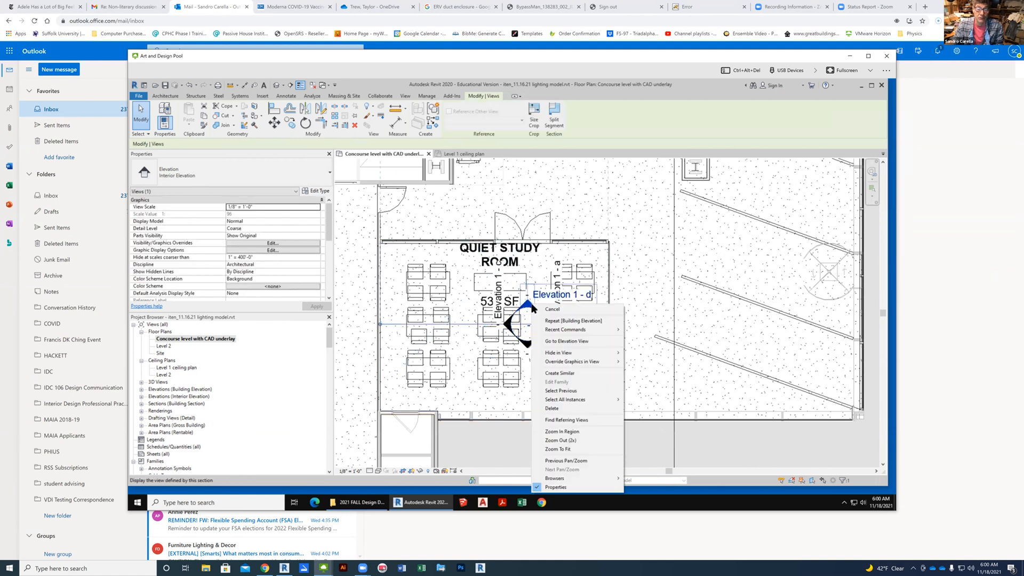
mouse_move(586, 366)
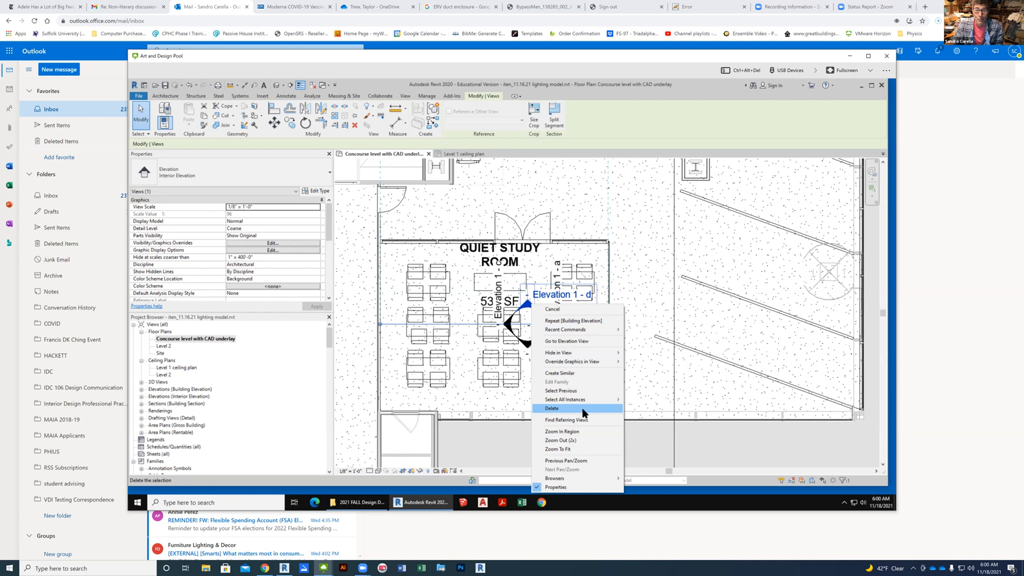
click(587, 342)
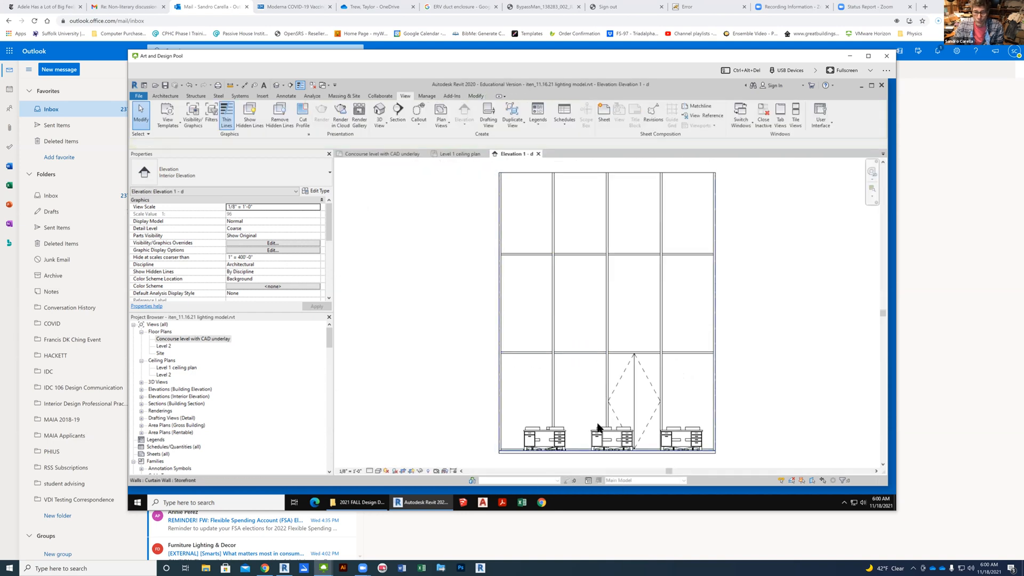
- Examine the Quiet Study Room's curtain wall from floor to top in the elevation, looking for the dropped ceiling
scroll(616, 430, up, 3)
scroll(613, 431, down, 4)
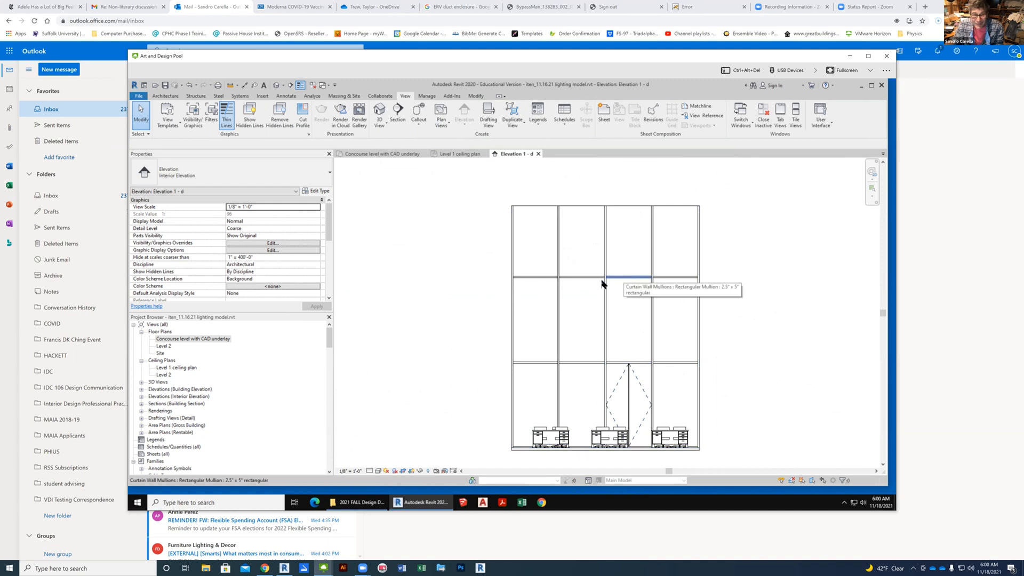
drag(329, 234, 335, 280)
scroll(587, 437, up, 2)
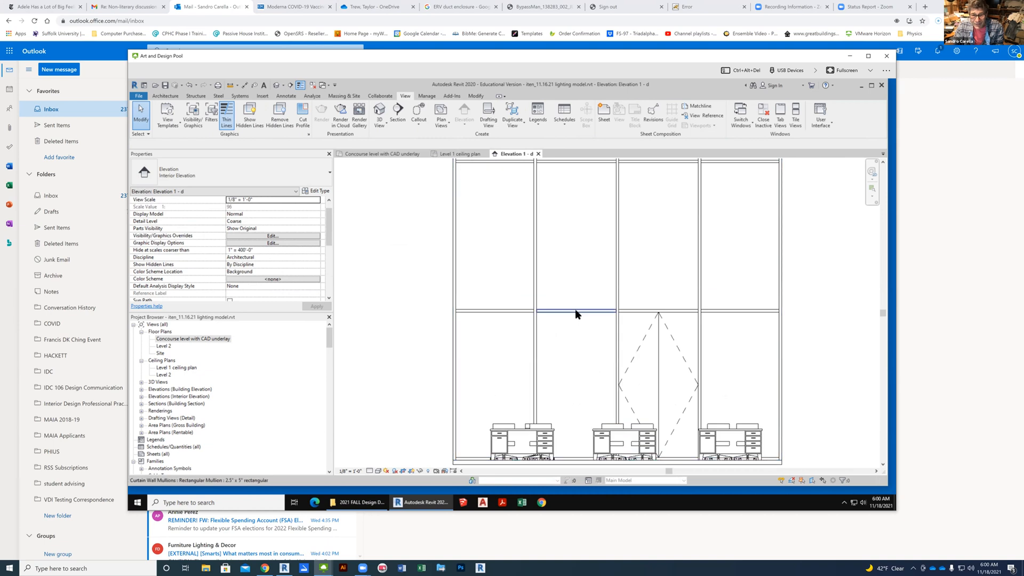
scroll(565, 395, down, 1)
scroll(565, 395, down, 1)
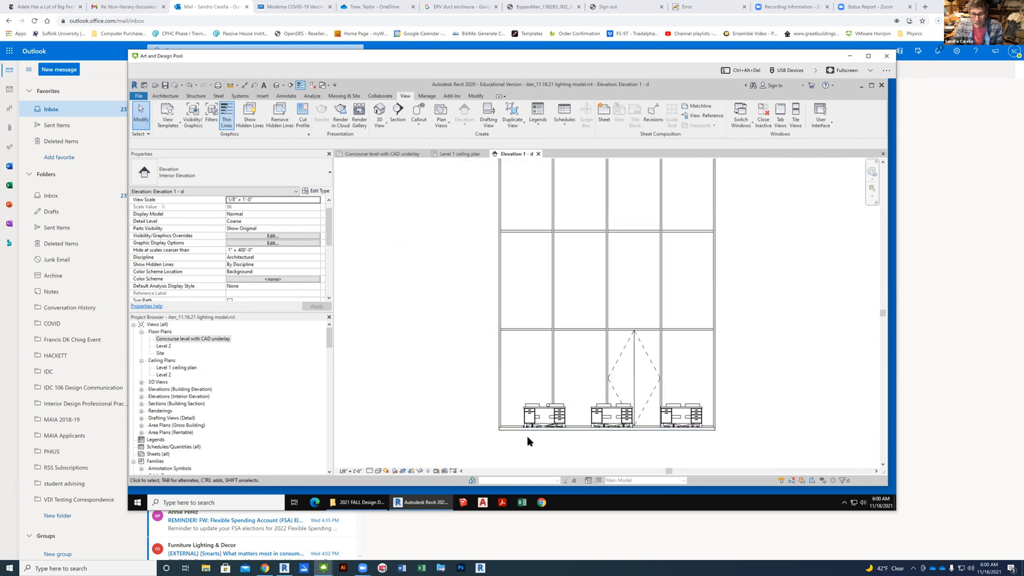
scroll(527, 437, down, 2)
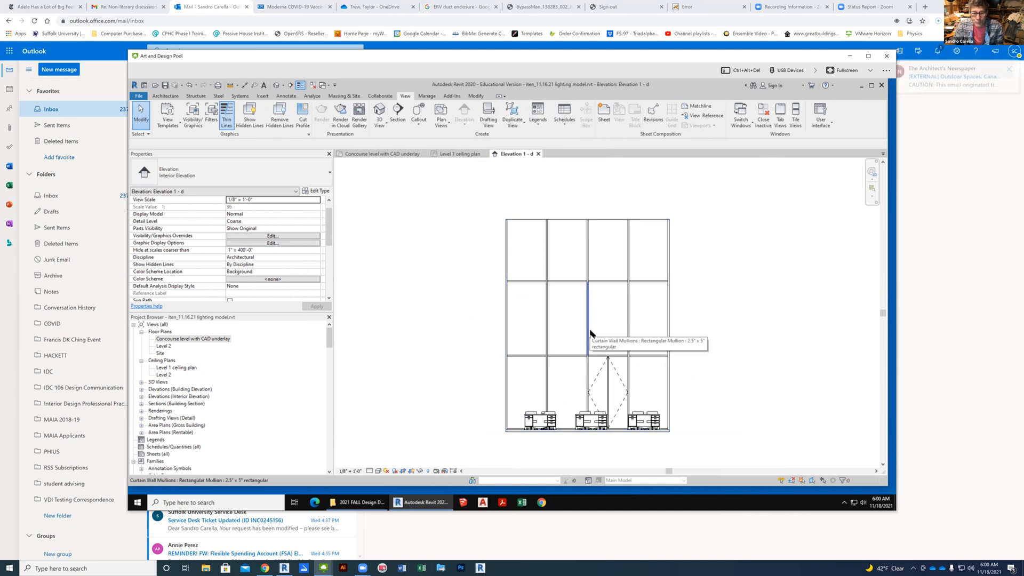
- In the Level 1 ceiling plan, set the Quiet Study Room ceiling's height offset from level to 12' 0"
double_click(182, 368)
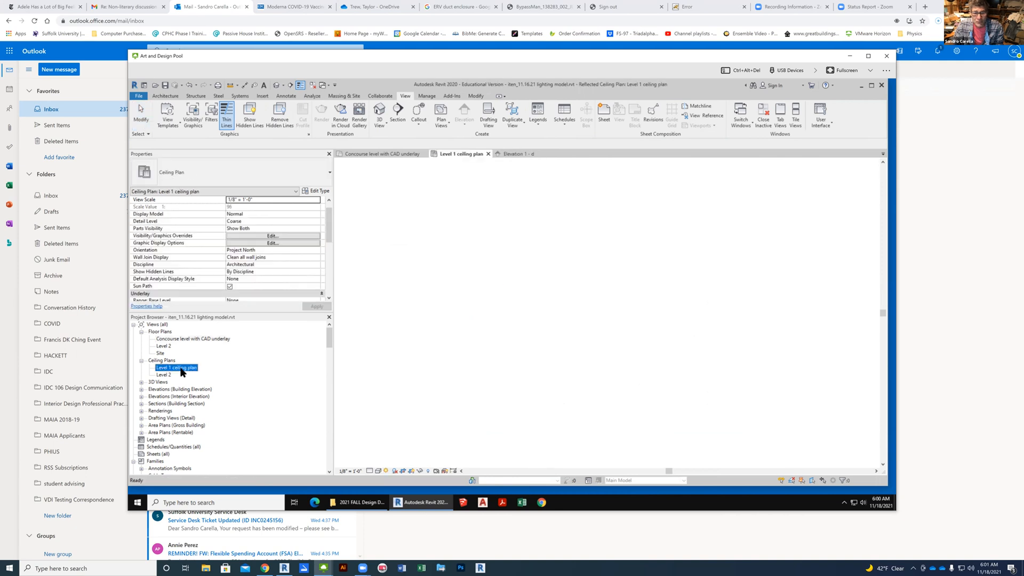
scroll(510, 411, up, 3)
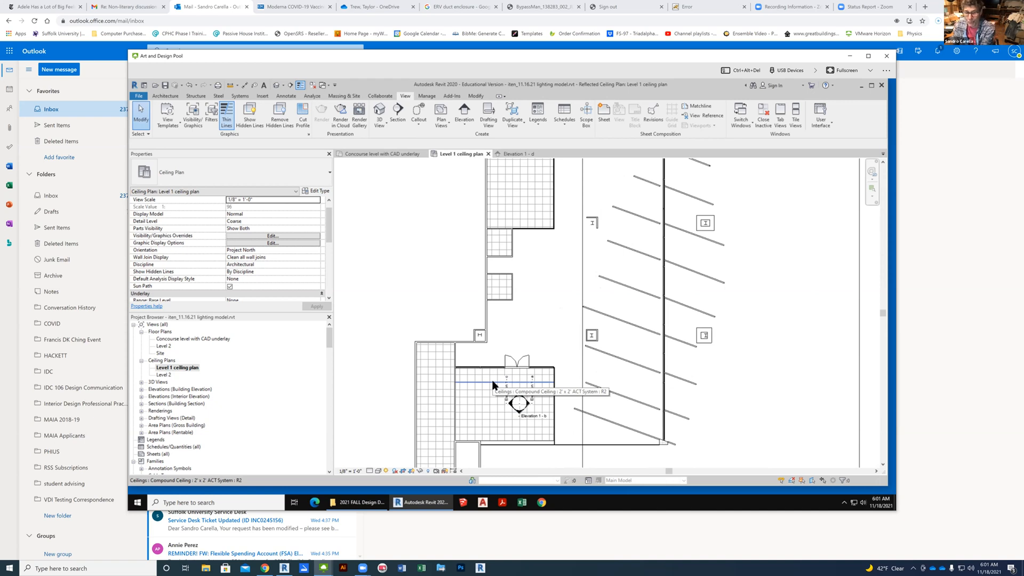
click(494, 384)
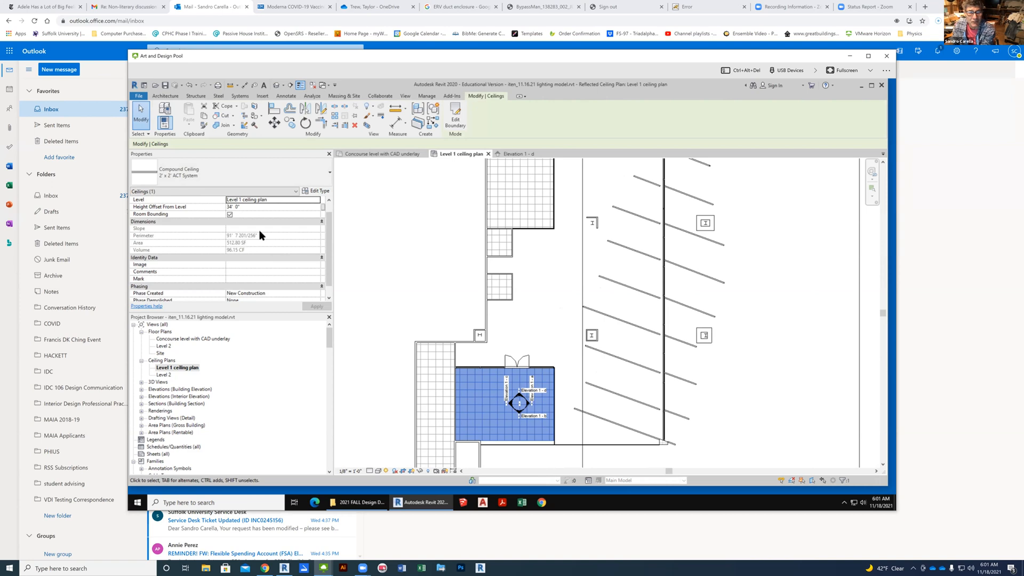
scroll(232, 216, up, 1)
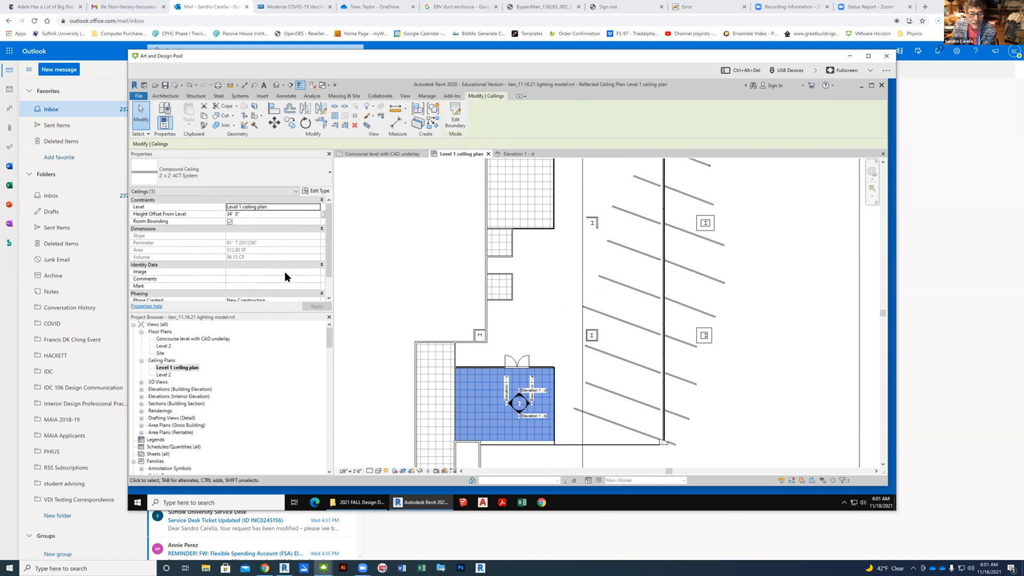
click(256, 214)
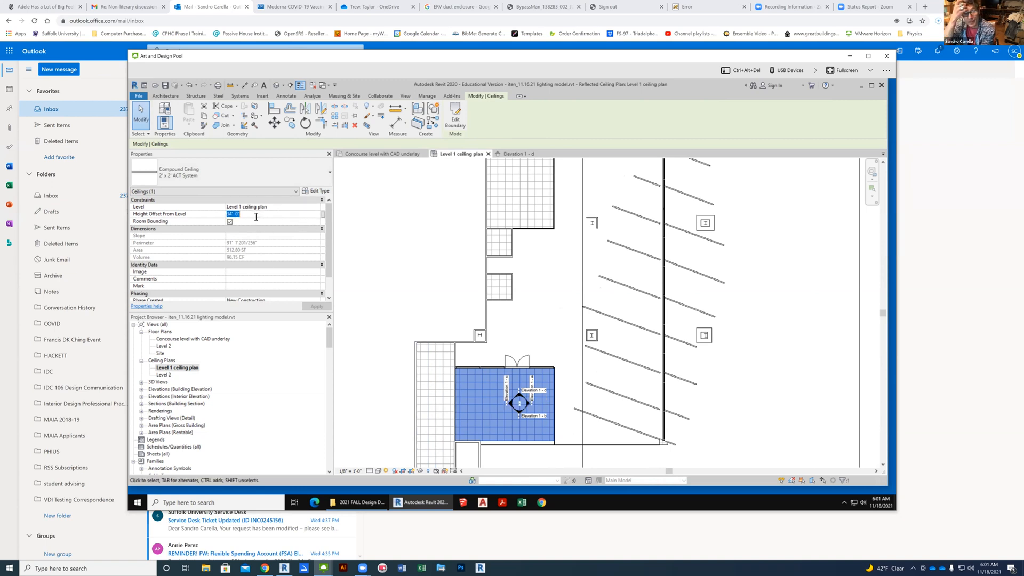
text(1)
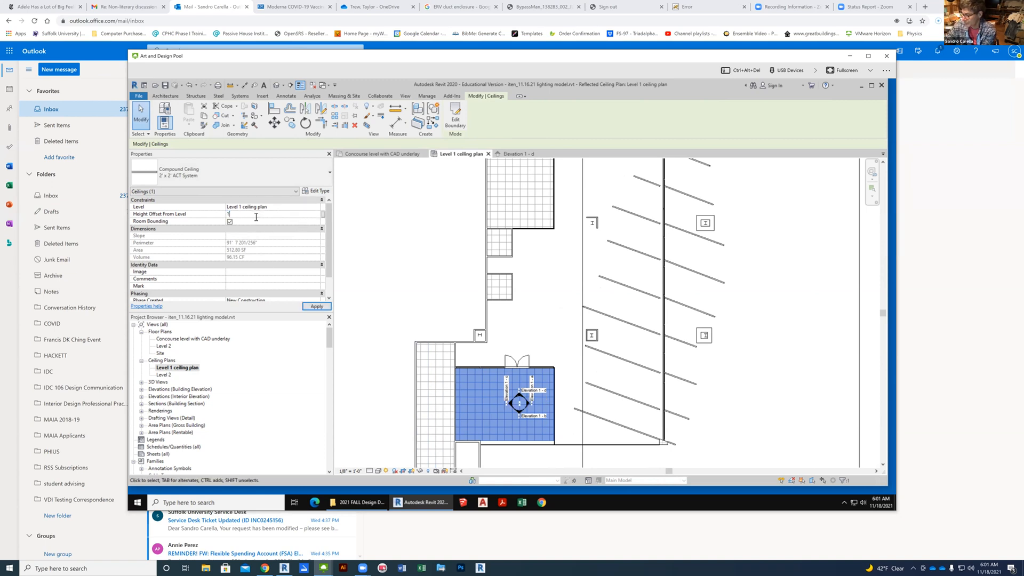
text(2' 0")
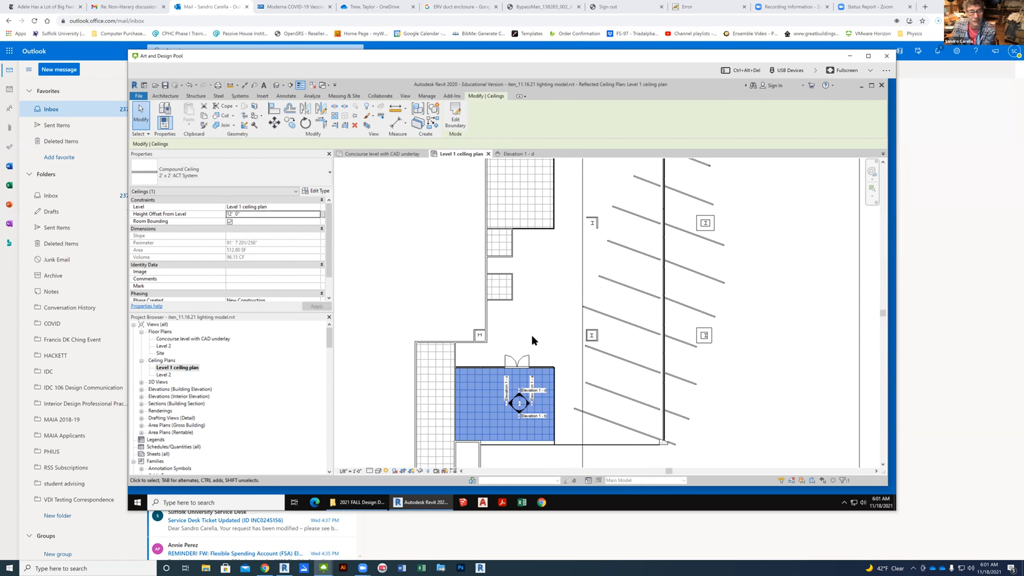
click(516, 341)
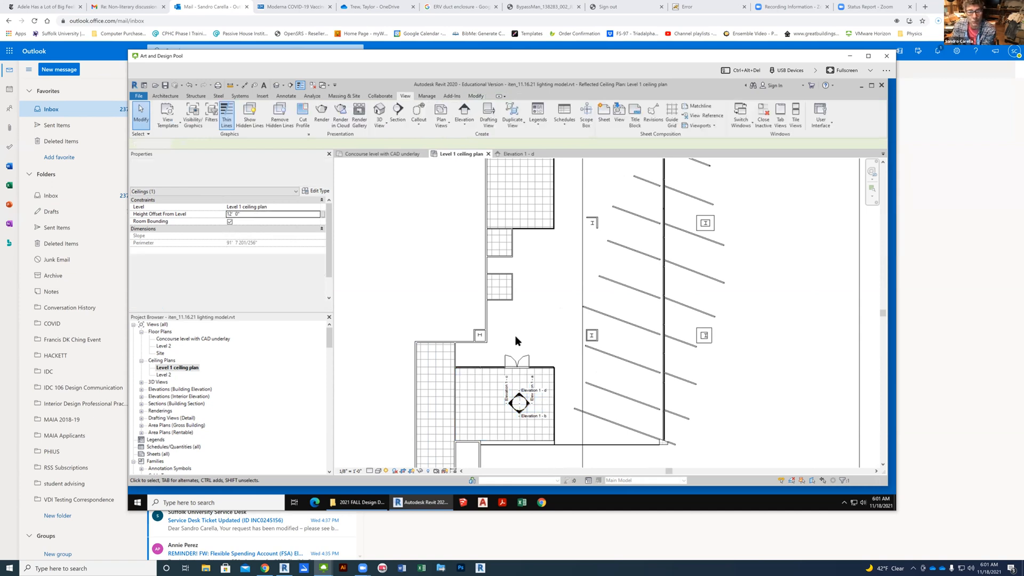
- Reselect the Quiet Study Room's ceiling and return to Elevation 1 - d to inspect its new height against the storefront
click(491, 374)
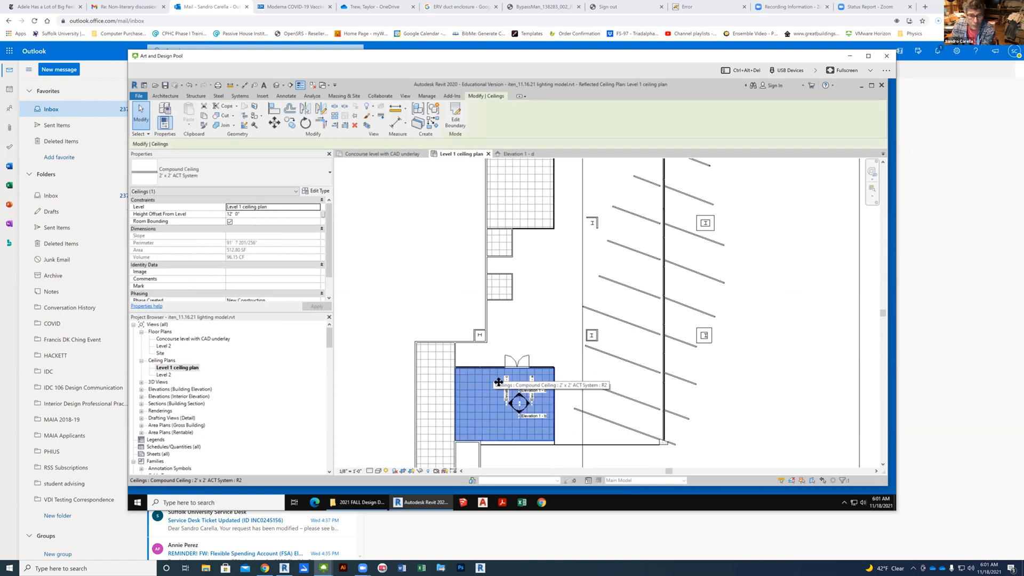
scroll(499, 395, up, 3)
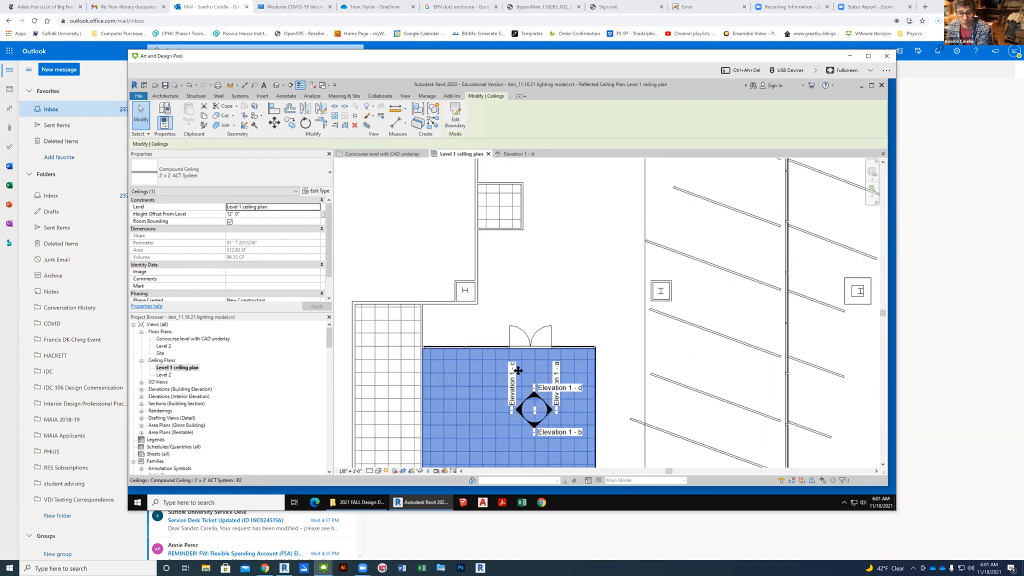
scroll(508, 393, down, 2)
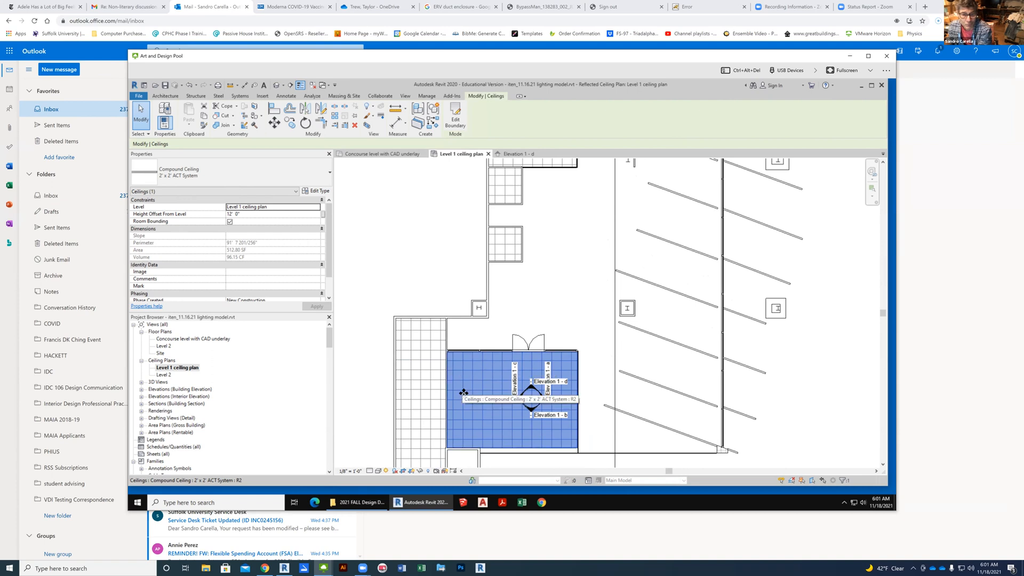
click(513, 154)
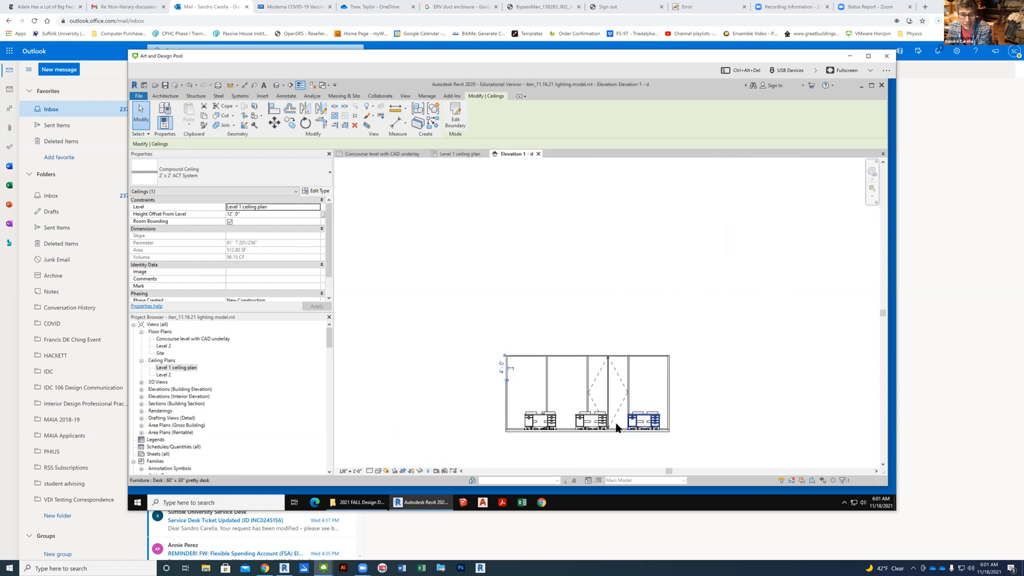
scroll(617, 426, up, 2)
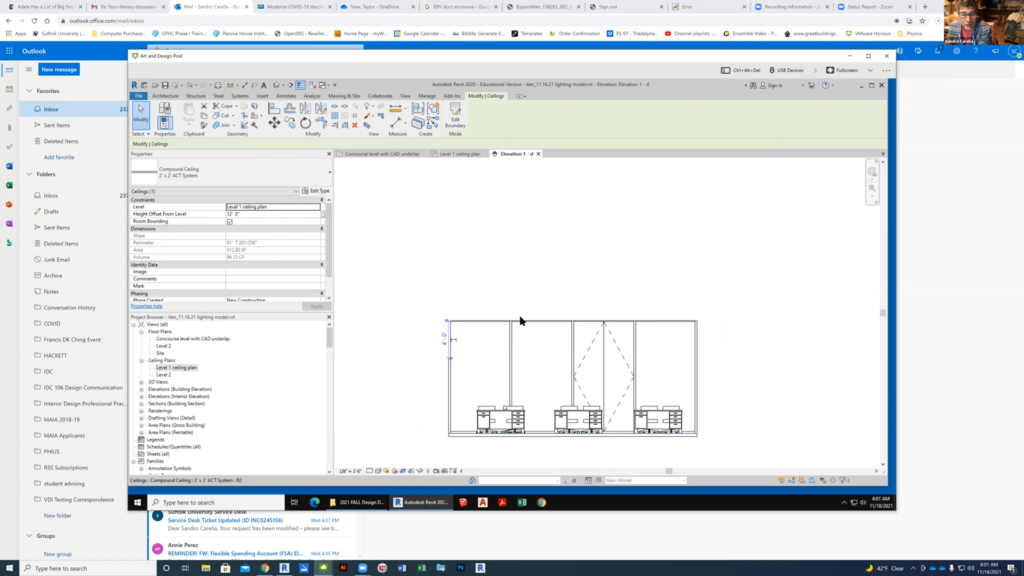
scroll(519, 315, up, 2)
click(539, 343)
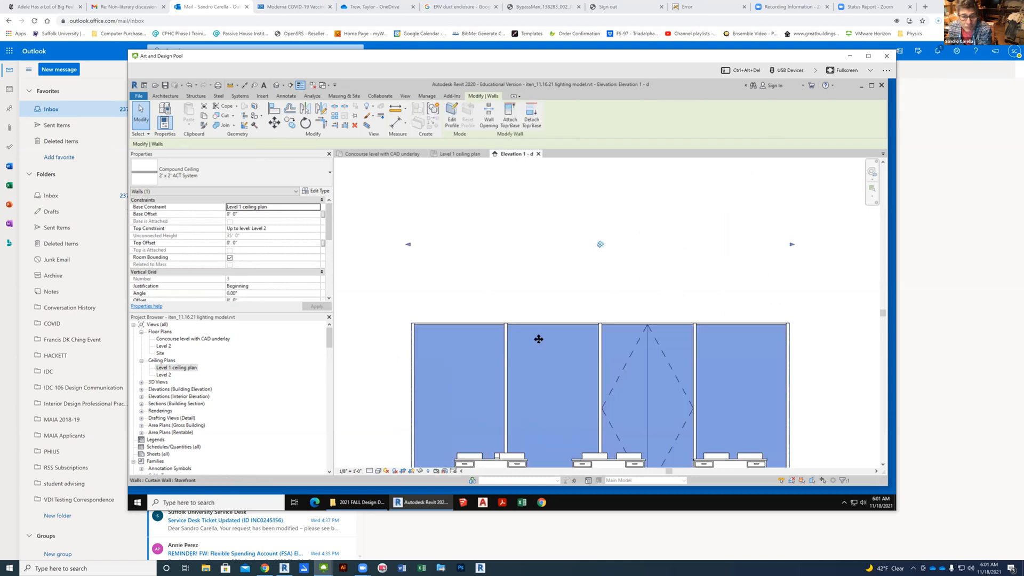
key(Escape)
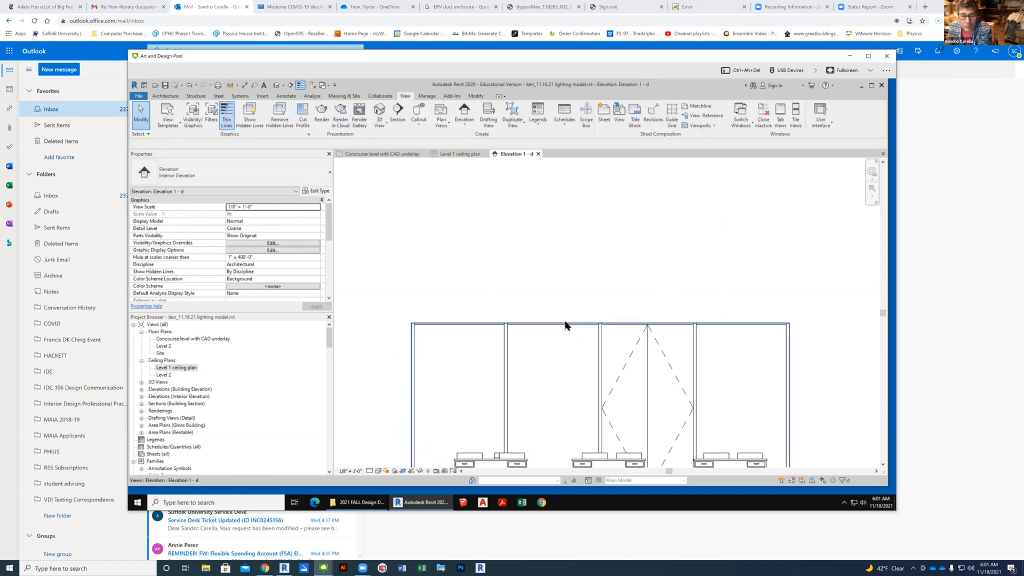
- Extend the elevation's crop region upward to show the space above the ceiling, and select the ceiling
click(566, 324)
drag(601, 324, 603, 239)
scroll(638, 300, down, 2)
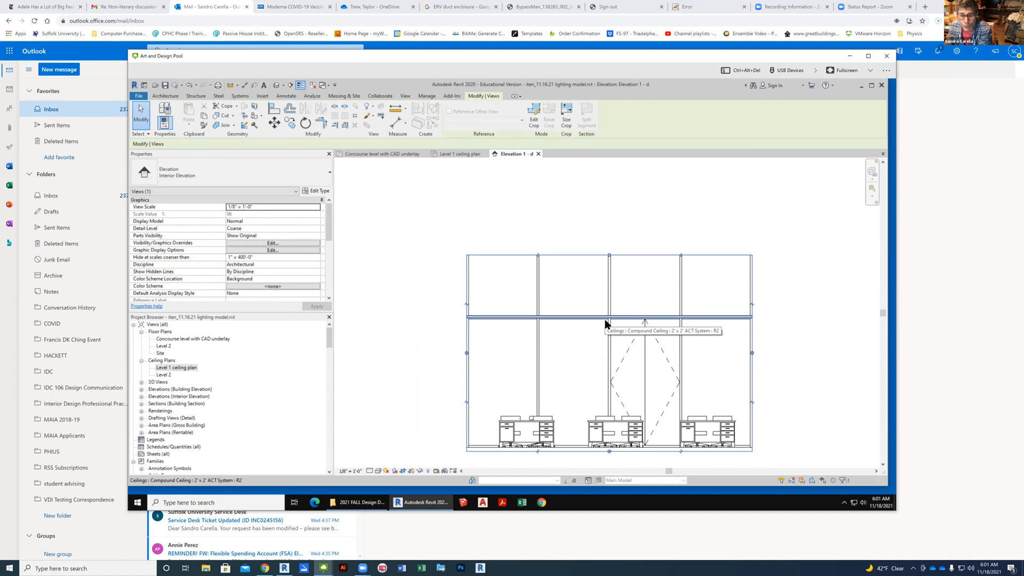
click(607, 323)
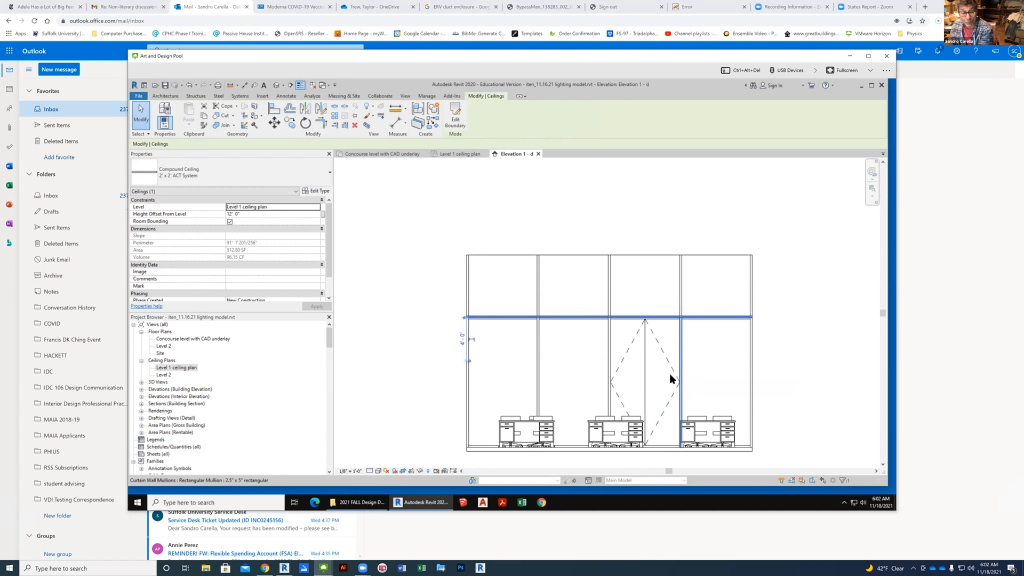
- Return to the Level 1 ceiling plan and start loading a family from the US Imperial library's Lighting, MEP, Internal folder
double_click(184, 367)
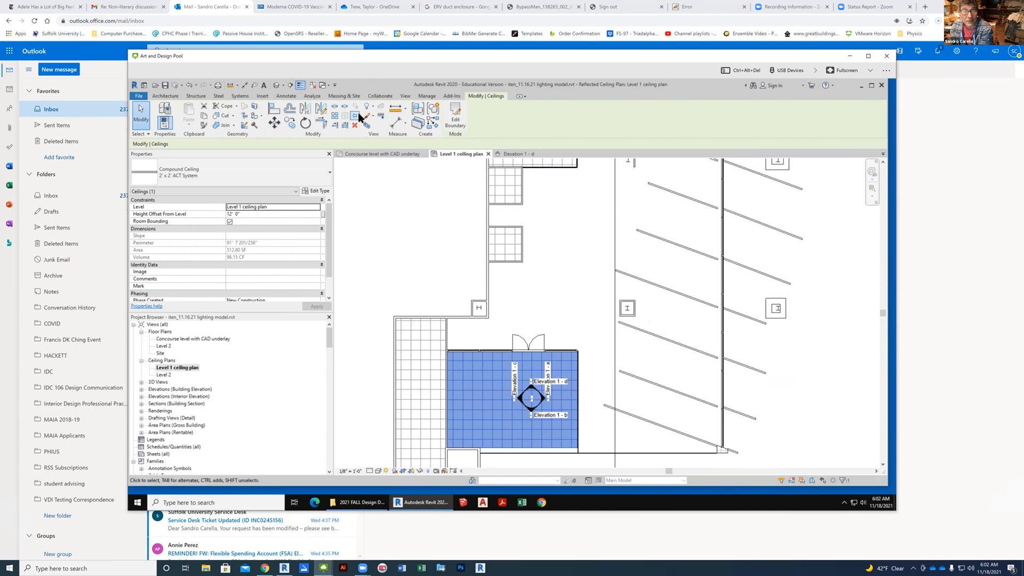
click(263, 97)
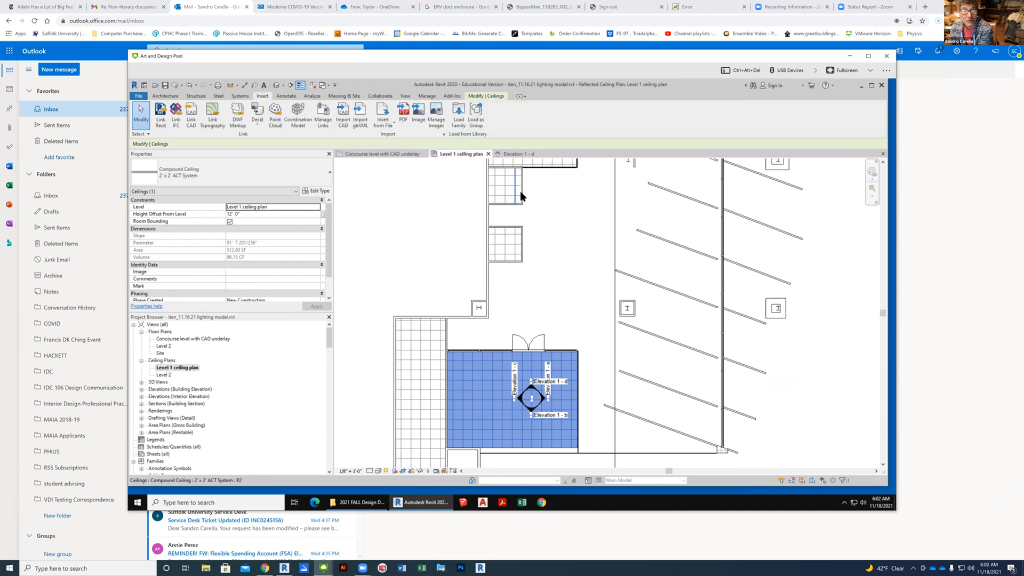
click(458, 115)
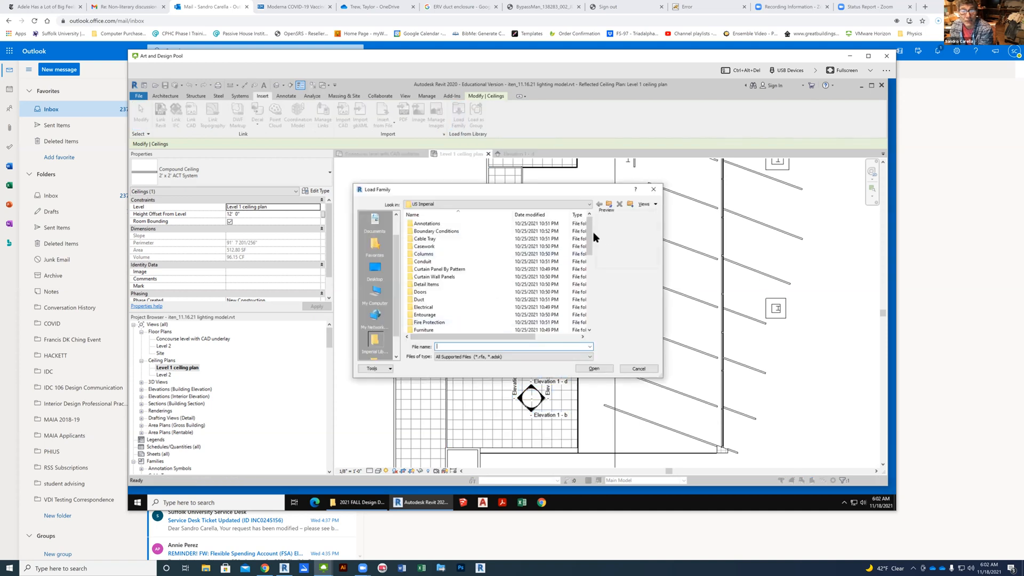
drag(592, 232, 593, 269)
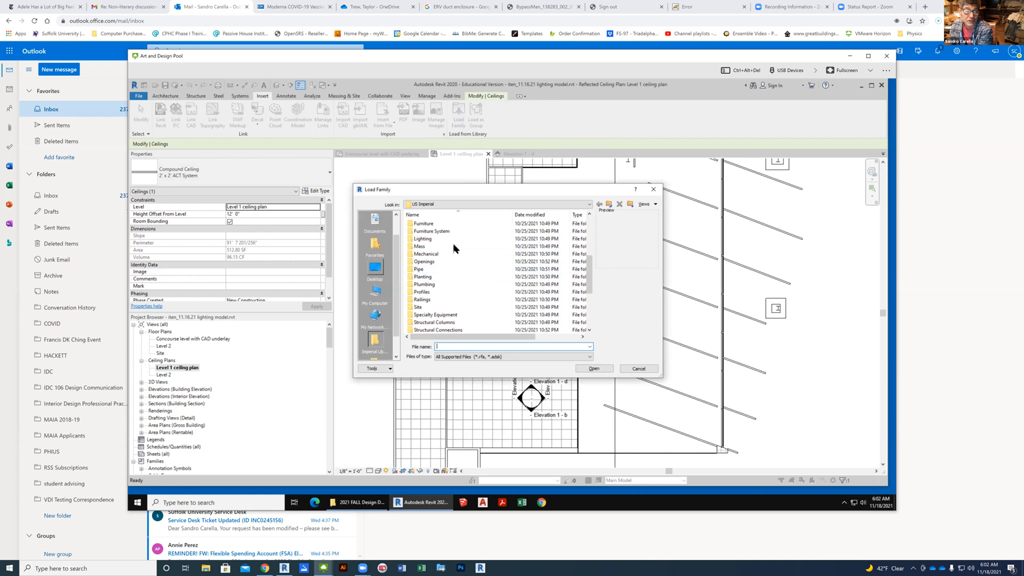
click(427, 240)
double_click(428, 240)
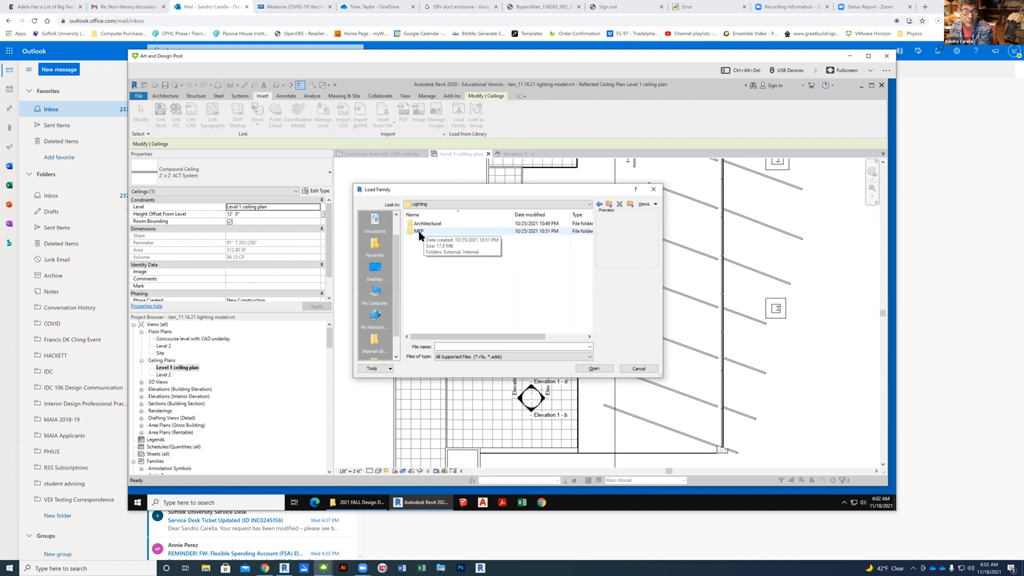
double_click(419, 232)
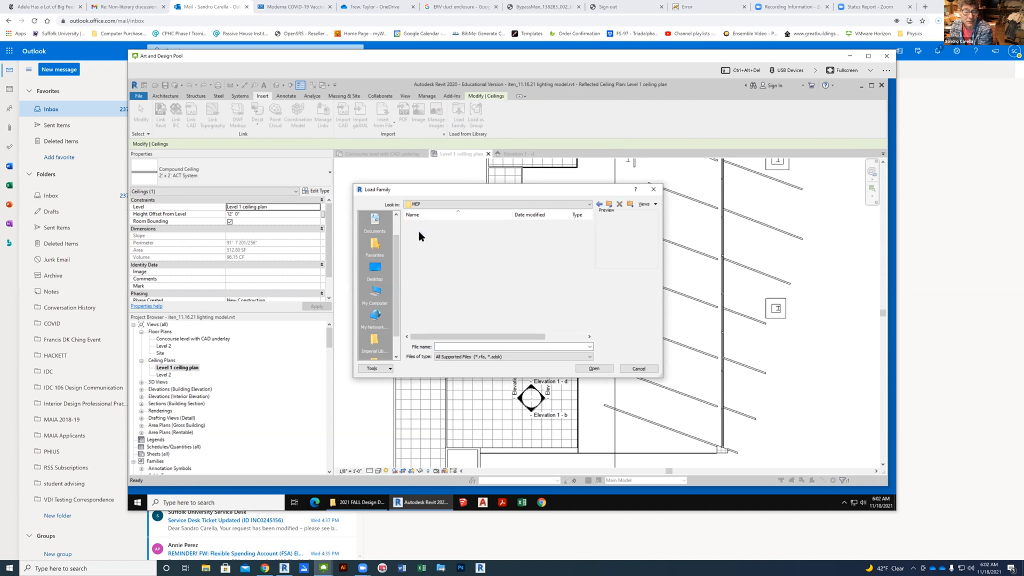
double_click(424, 231)
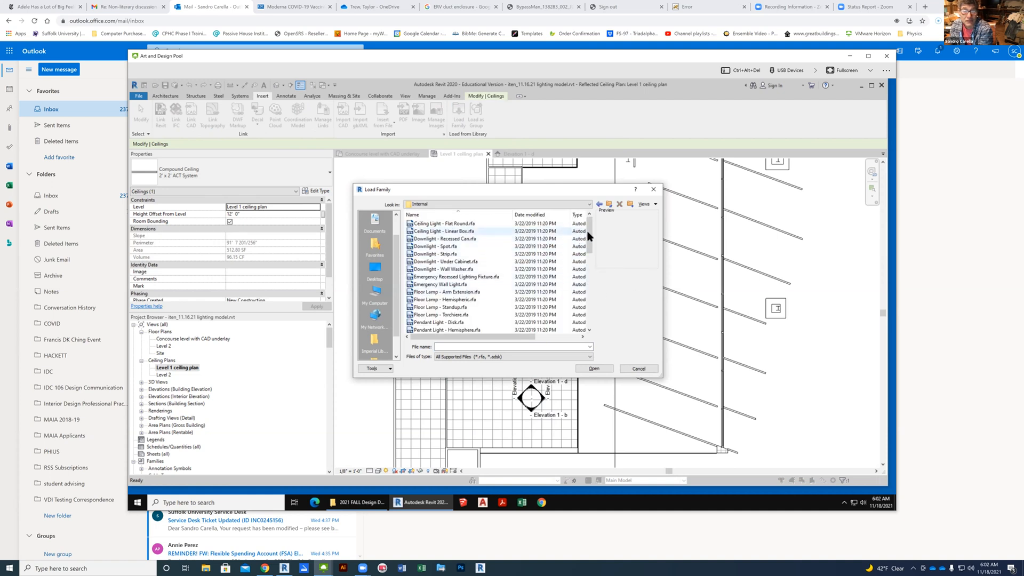
- Load the Troffer Light - 2x2 Parabolic, Downlight - Spot, Downlight - Recessed Can and Ceiling Light - Flat Round families into the project
drag(589, 231, 590, 299)
click(465, 294)
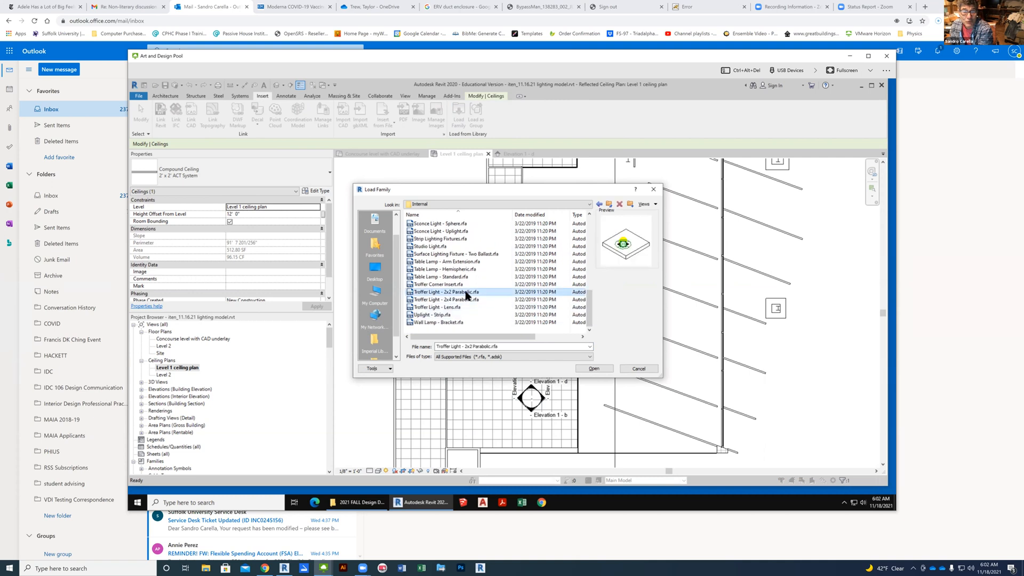
scroll(462, 323, up, 7)
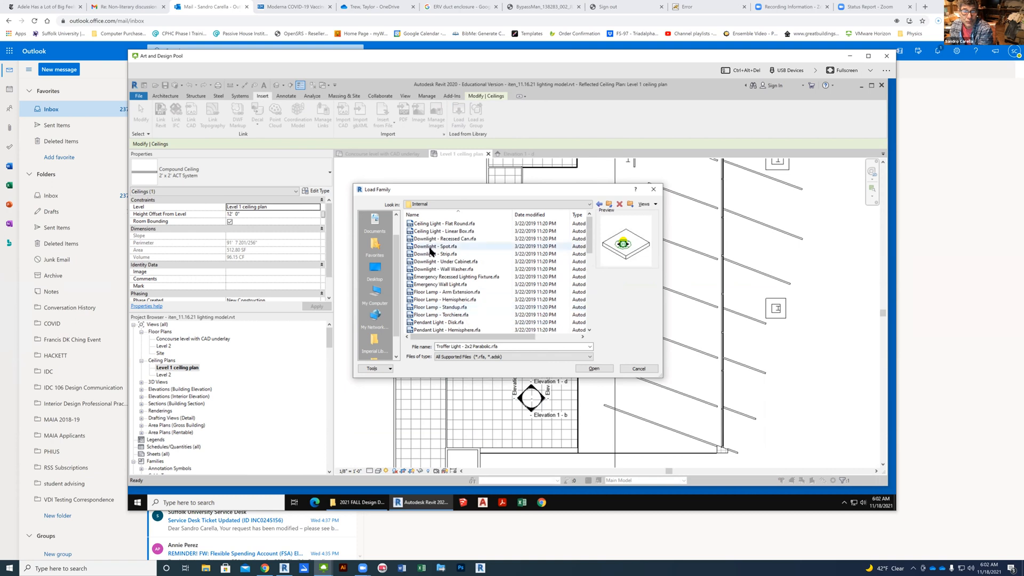
click(429, 247)
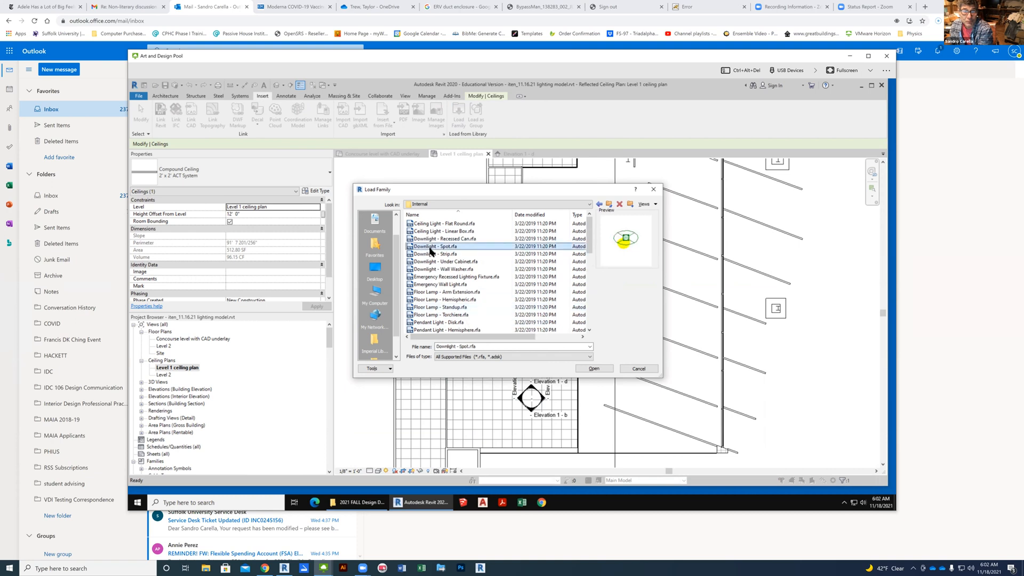
click(470, 241)
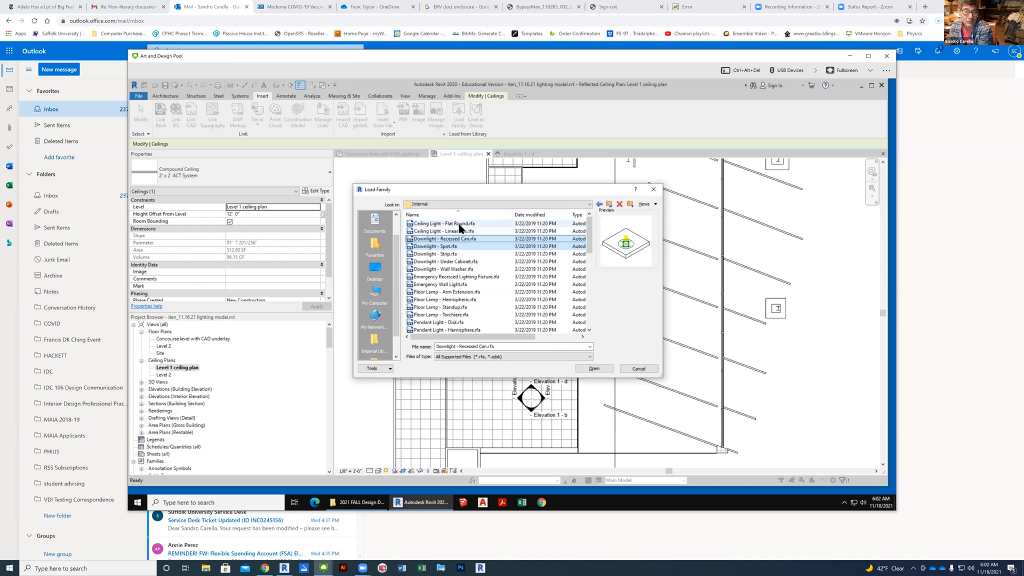
ctrl+click(454, 223)
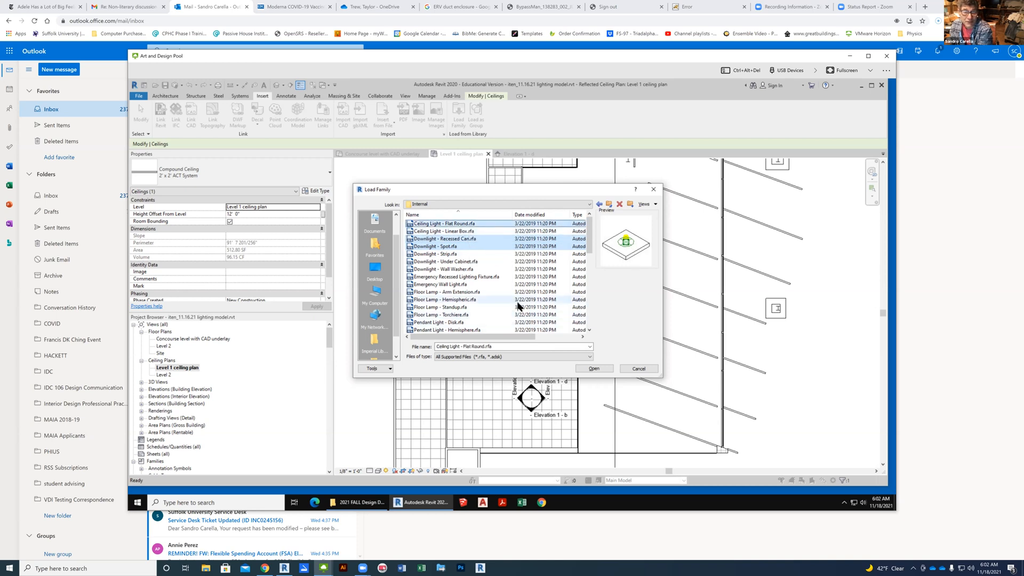
scroll(513, 322, down, 5)
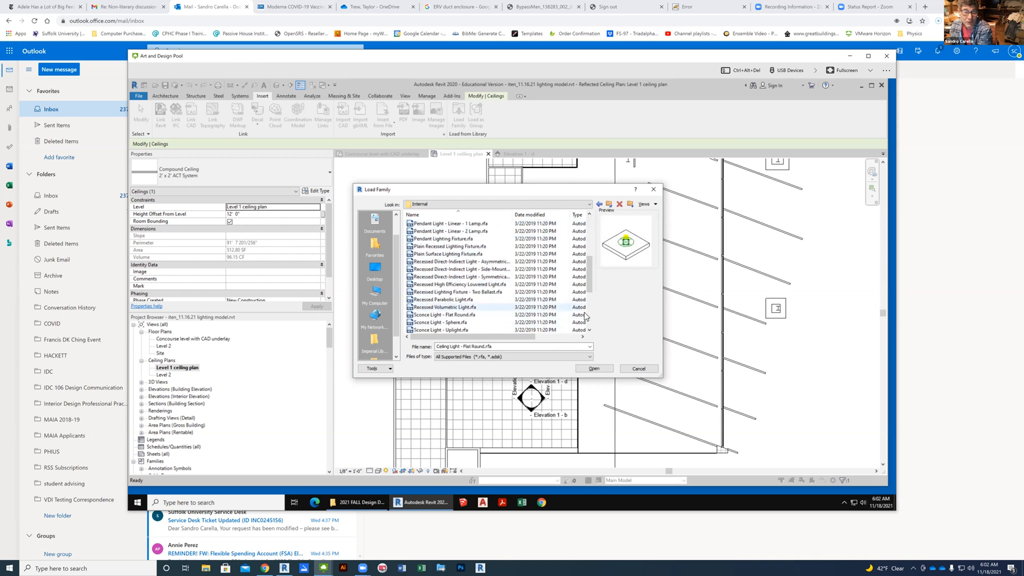
click(593, 368)
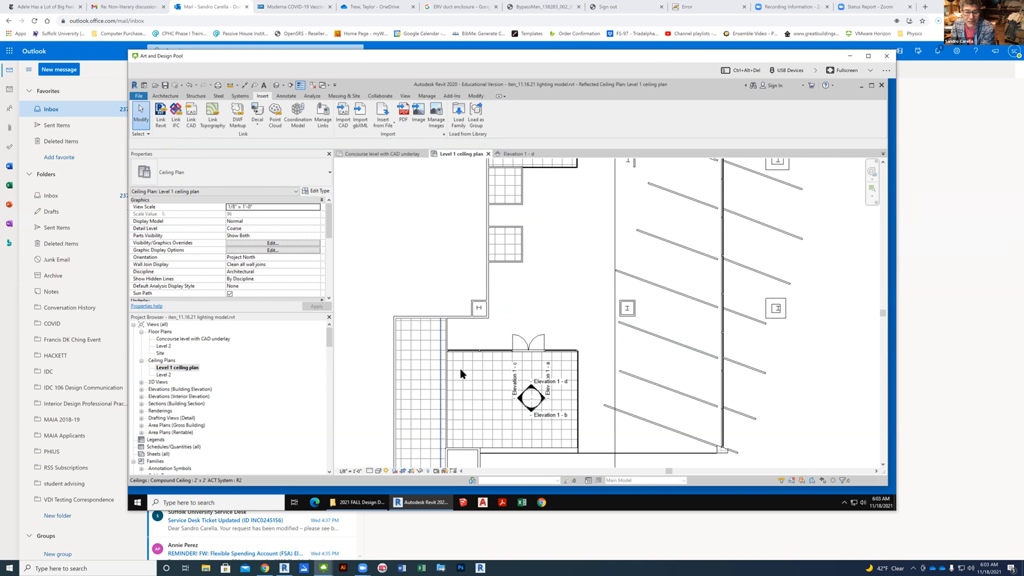
- Compare the Quiet Study Room's ceiling grid with its furniture layout in the Concourse level with CAD underlay plan, returning to the Level 1 ceiling plan
scroll(504, 404, up, 2)
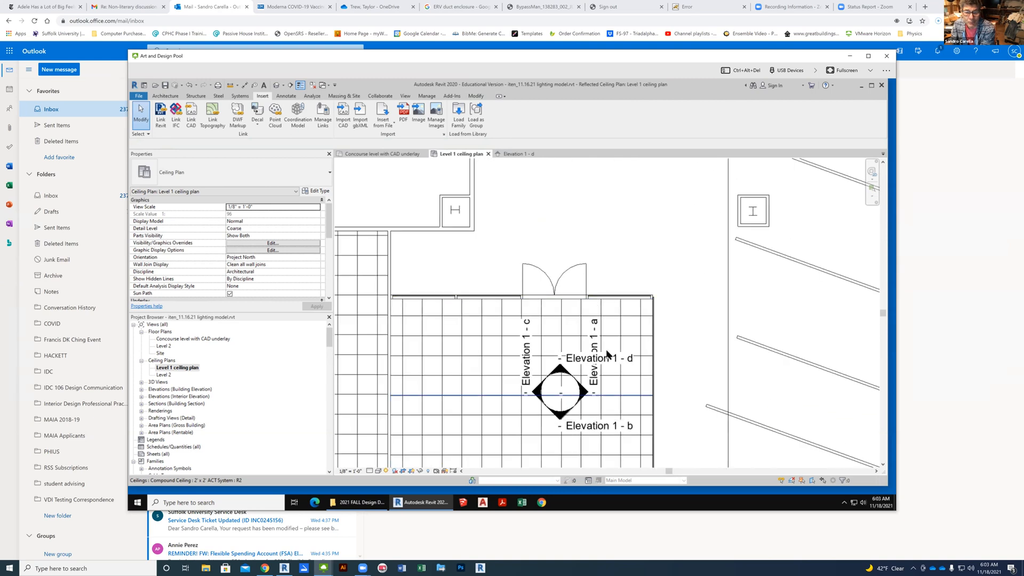
scroll(607, 354, down, 2)
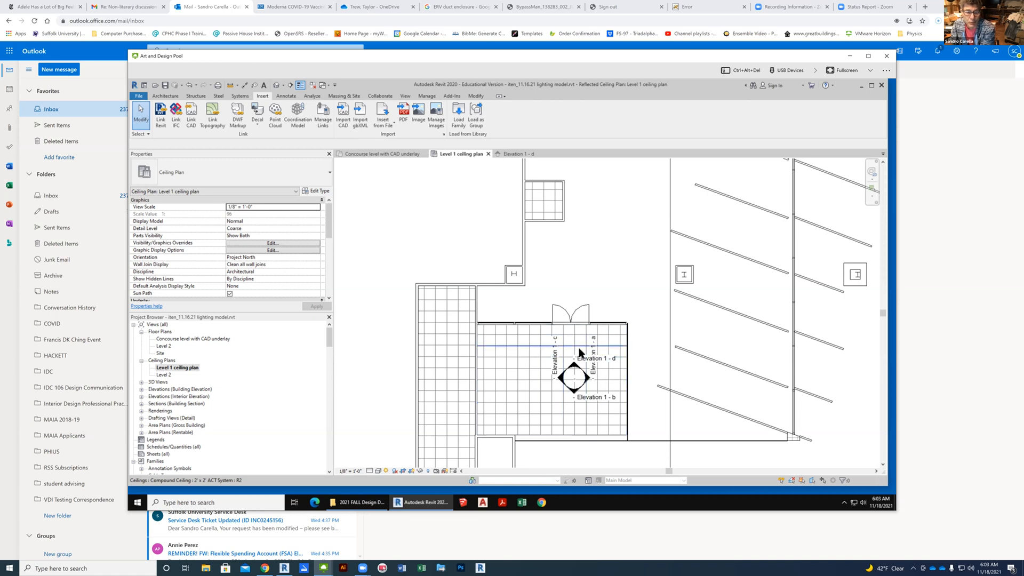
click(385, 155)
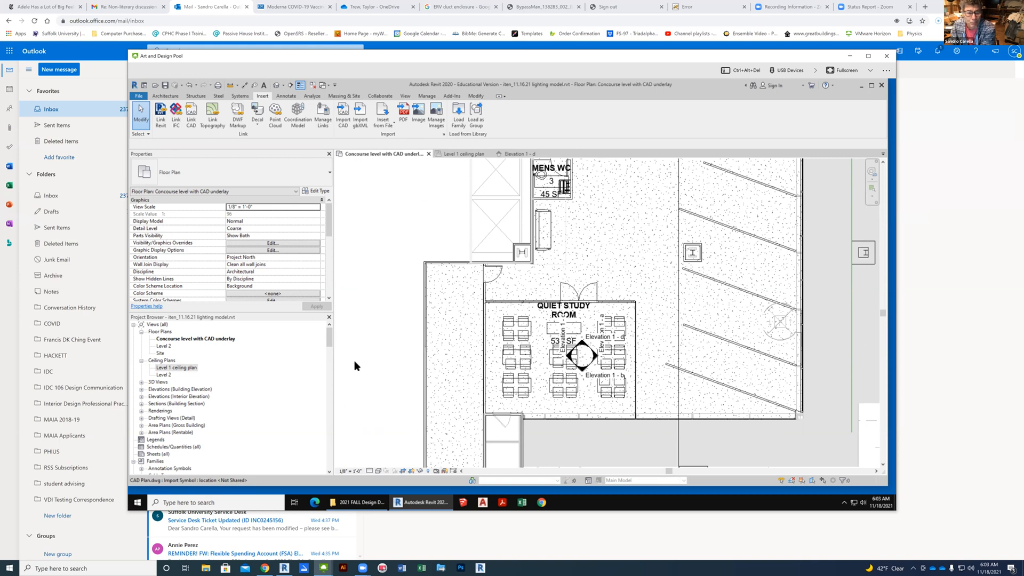
double_click(184, 368)
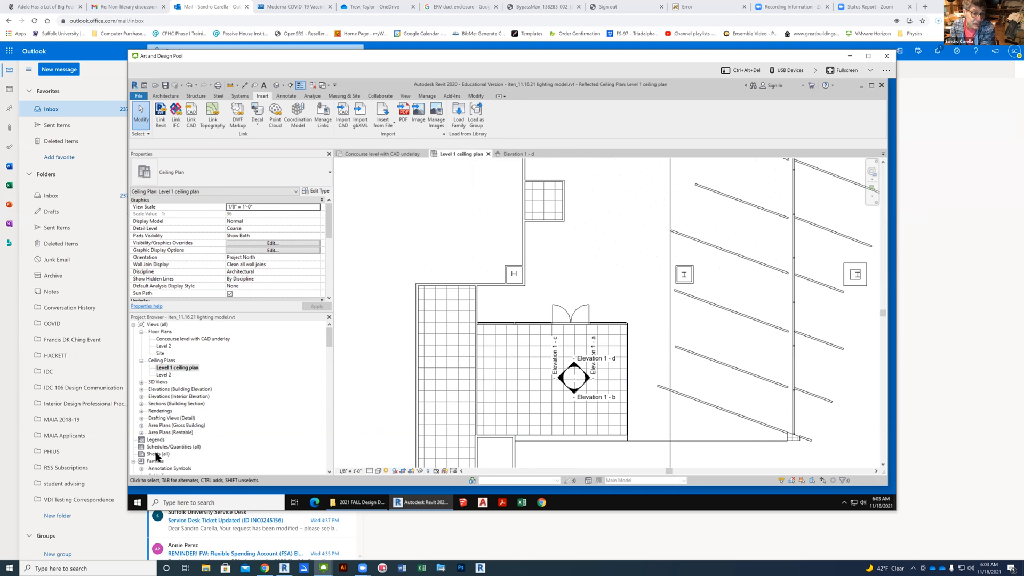
- Collapse the project's Furniture families and look through the Lighting Fixtures families for the loaded troffer light
scroll(217, 416, down, 5)
scroll(217, 422, down, 2)
scroll(216, 426, down, 2)
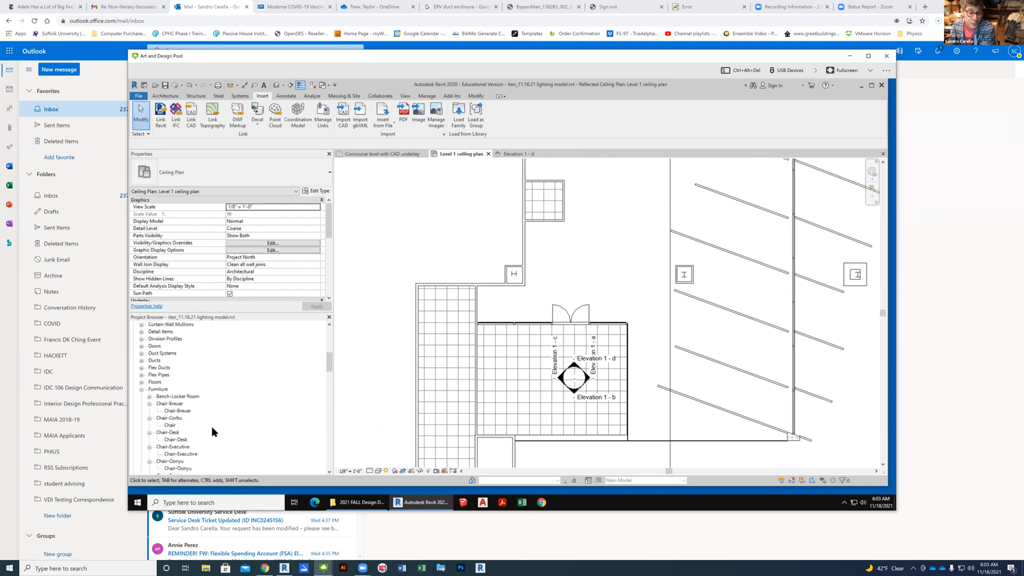
scroll(213, 430, down, 2)
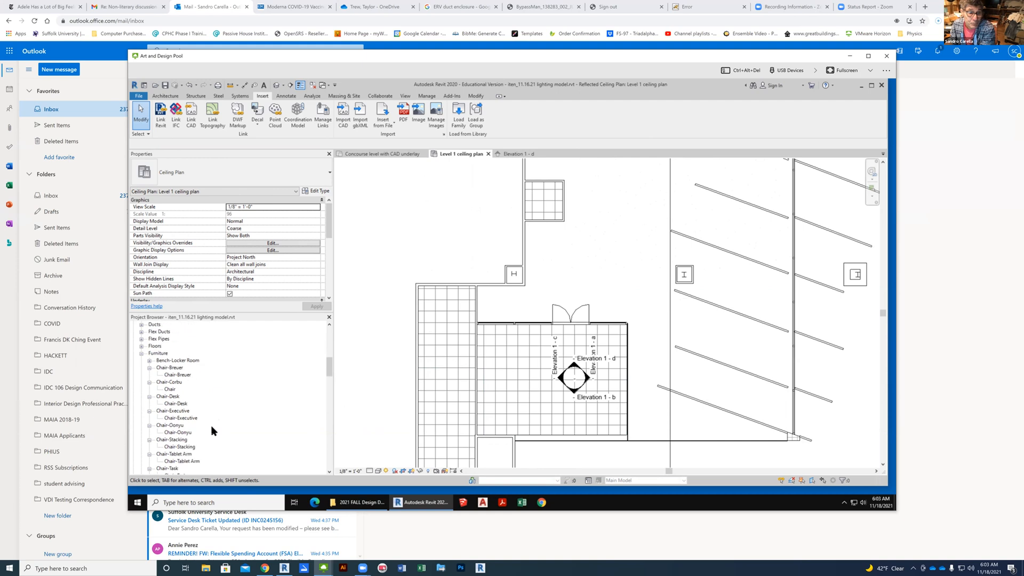
click(142, 353)
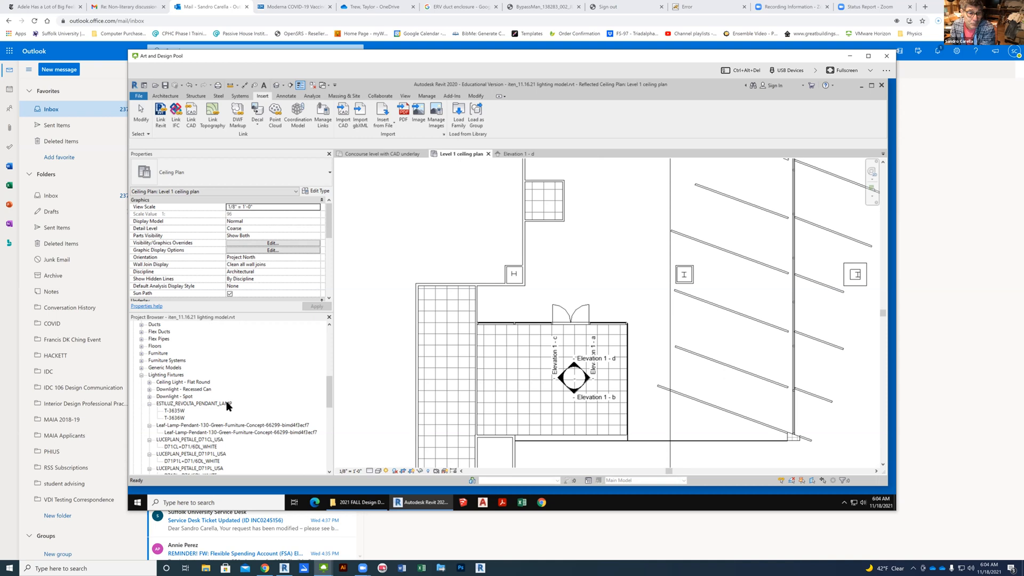
click(227, 404)
scroll(254, 410, down, 2)
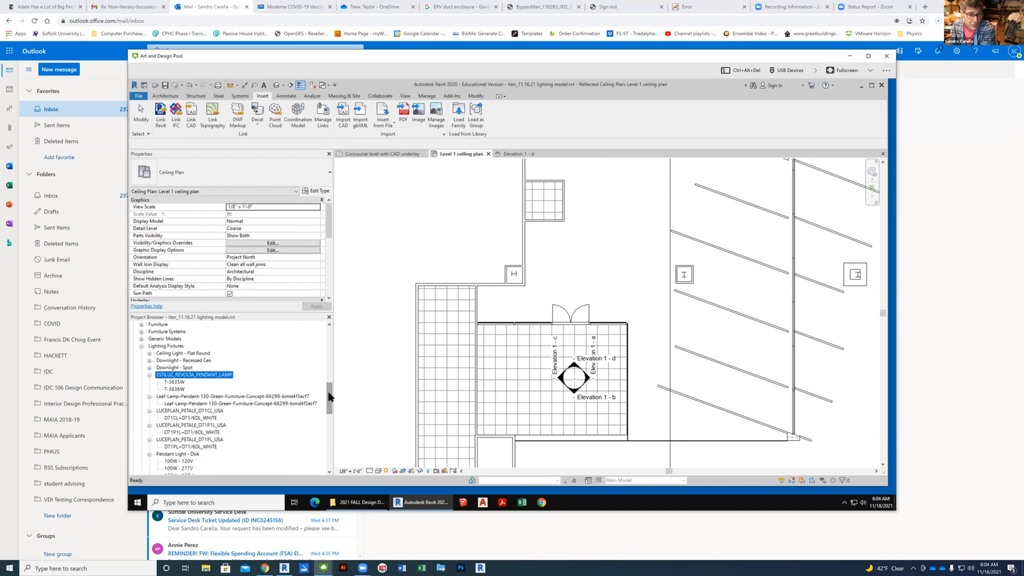
click(332, 423)
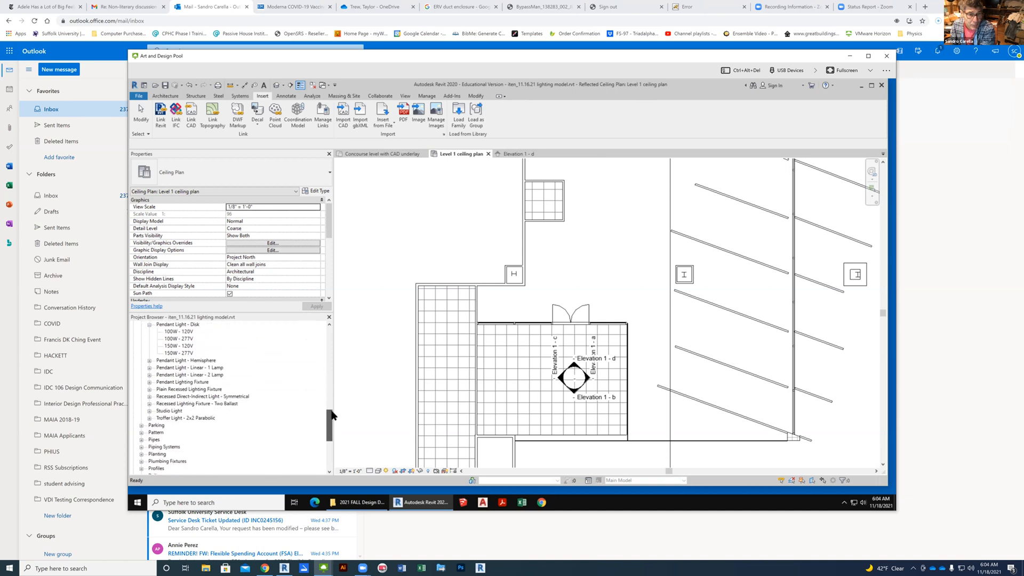
drag(332, 423, 331, 415)
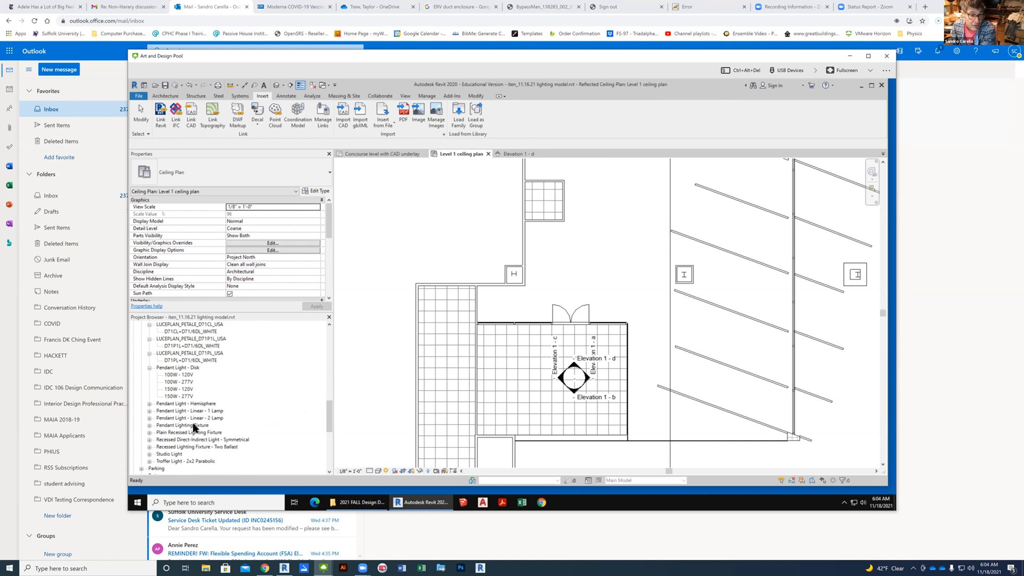
- Place a row of four Troffer Light - 2x2 Parabolic fixtures, type 2'x2'(2 Lamp) - 120V, on the Quiet Study Room ceiling's face near the doors
click(165, 461)
click(149, 461)
scroll(251, 384, down, 2)
click(208, 412)
drag(207, 415, 524, 352)
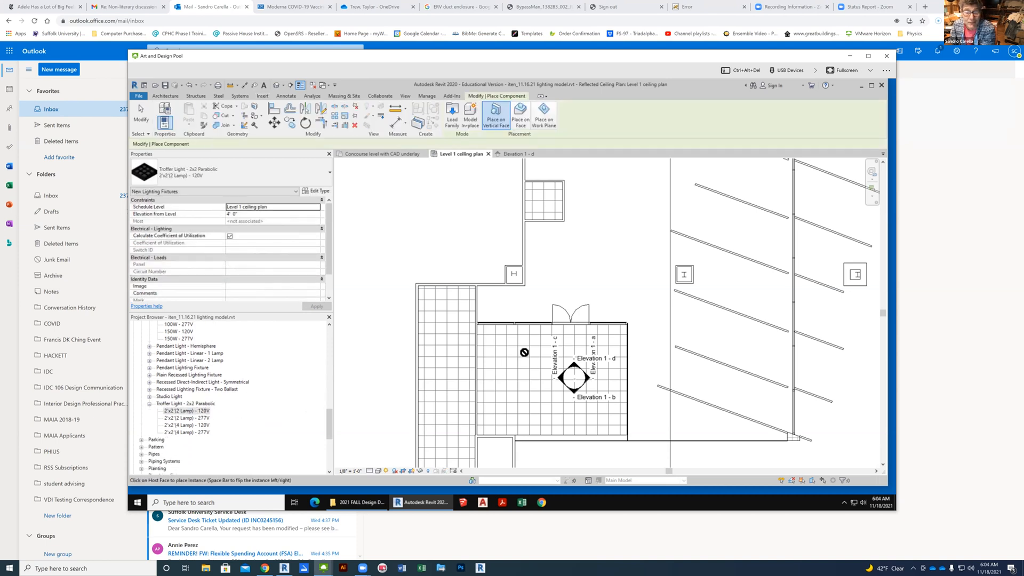
click(520, 113)
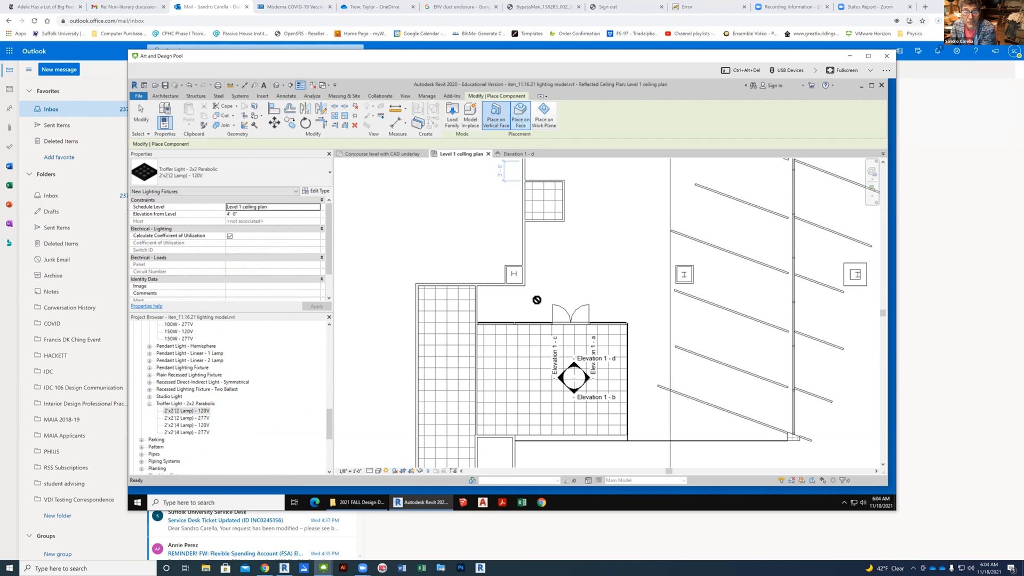
scroll(493, 357, up, 3)
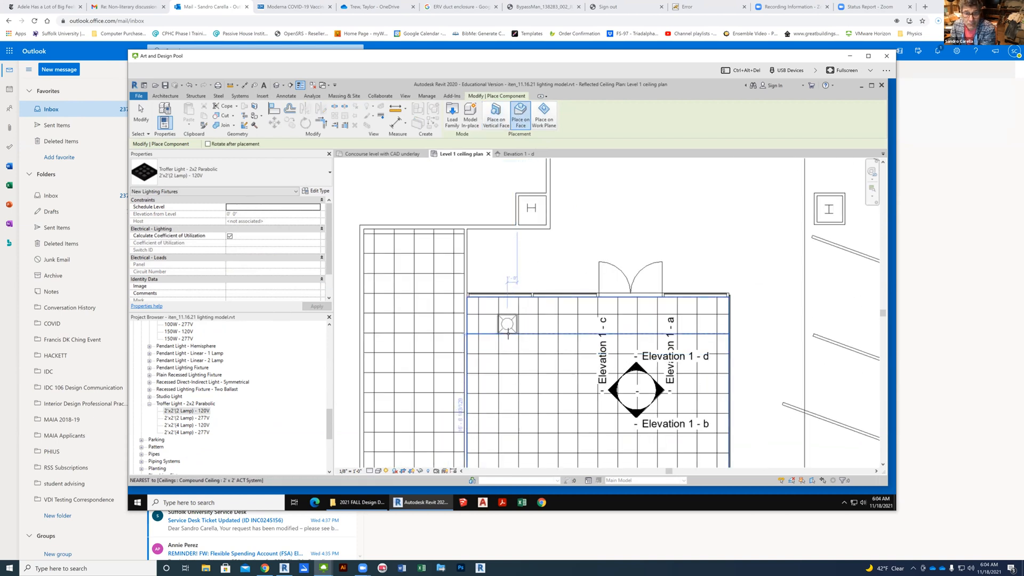
click(508, 331)
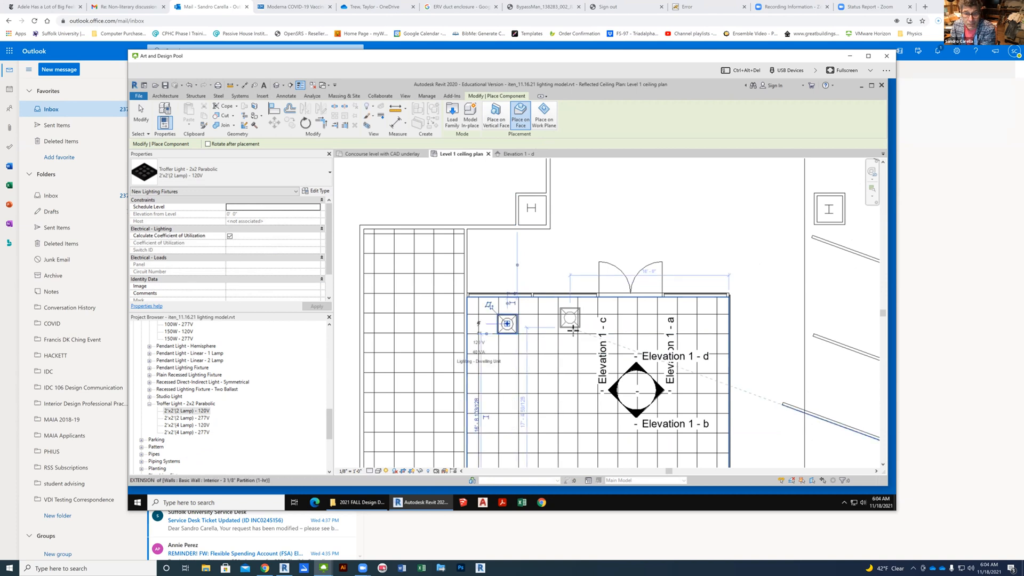
click(569, 332)
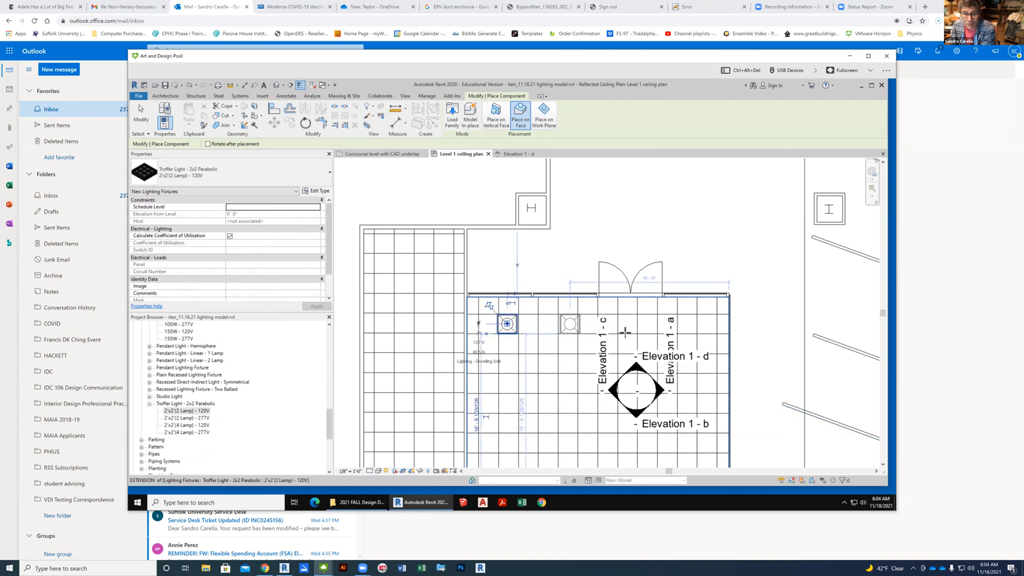
click(631, 332)
click(689, 333)
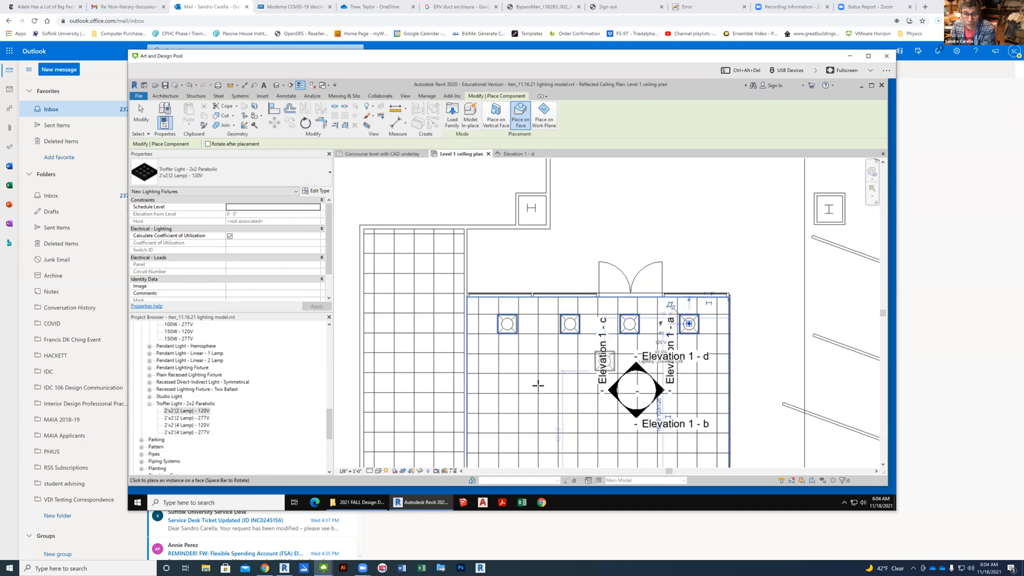
- Place a second row of four 2x2 troffers across the middle of the Quiet Study Room ceiling, aligned with the first row
click(508, 393)
click(569, 393)
click(631, 392)
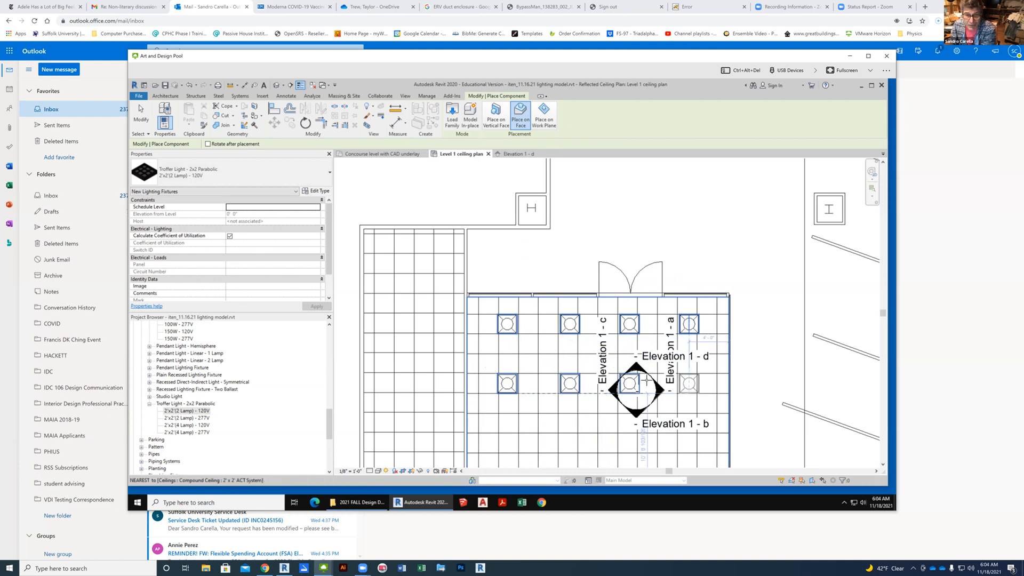
scroll(664, 322, down, 3)
scroll(578, 400, up, 3)
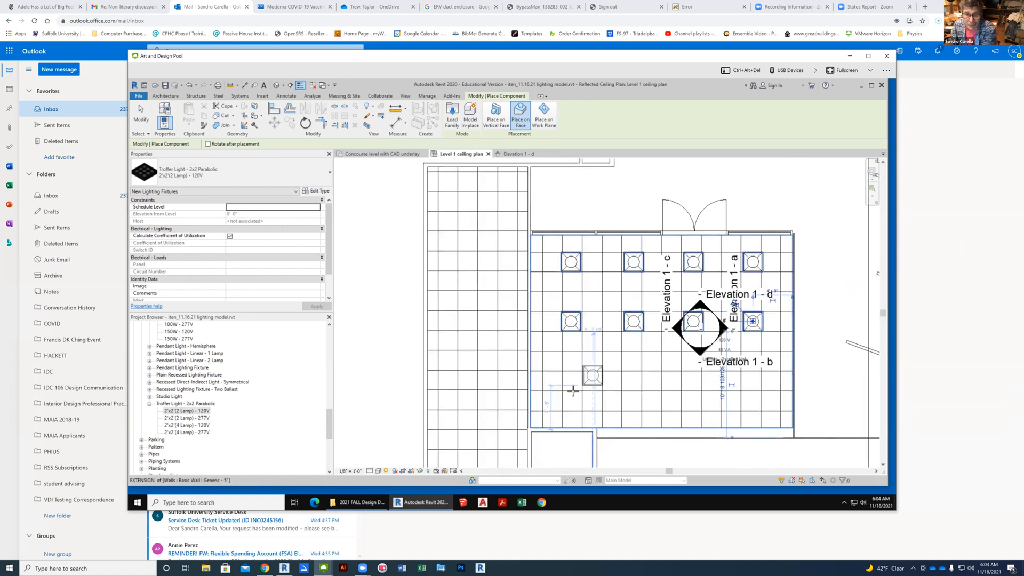
- Place a third row of four 2x2 troffers on the side of the Quiet Study Room ceiling opposite the doors, aligned with the rows above
click(574, 392)
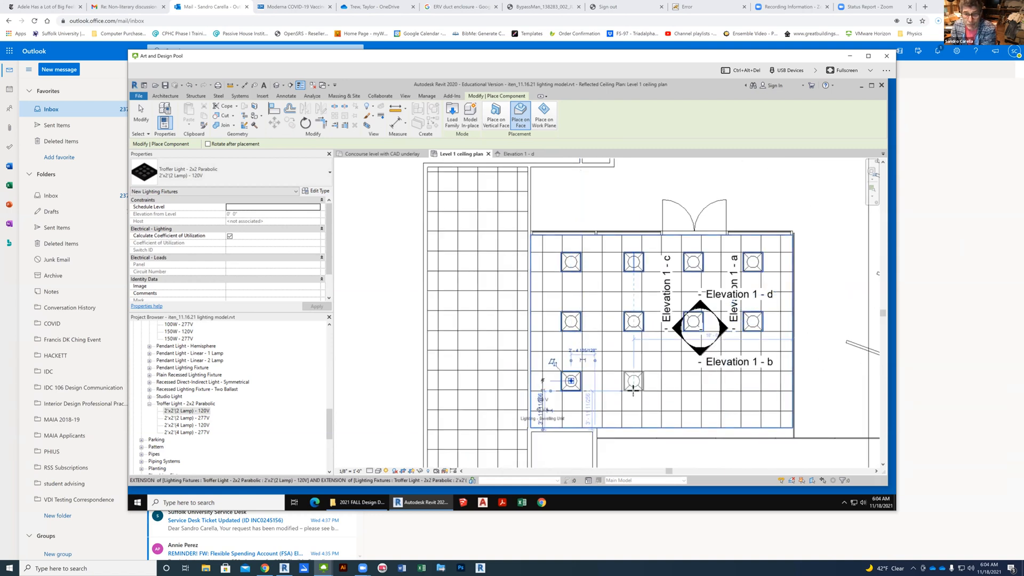
click(633, 391)
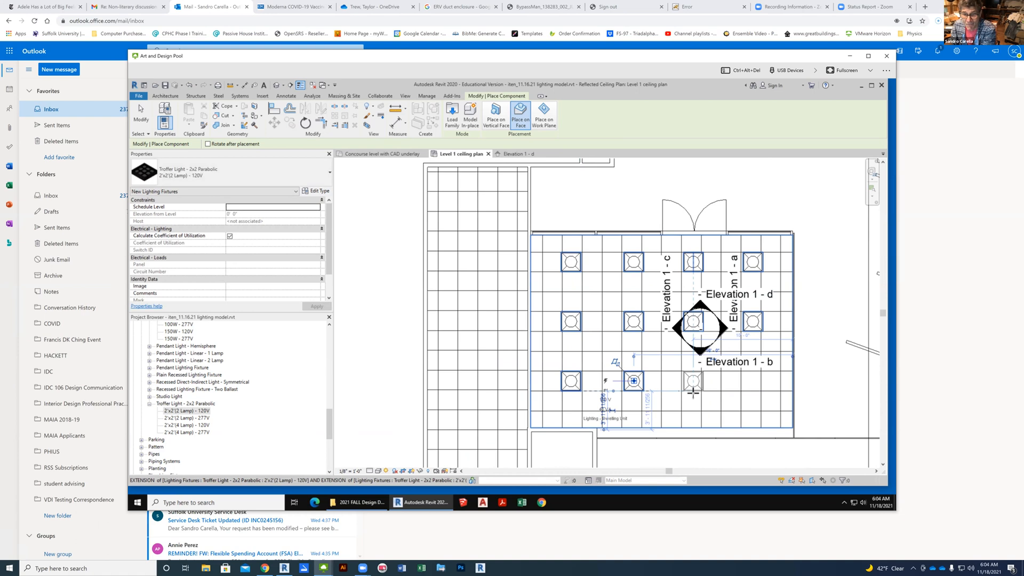
click(692, 393)
click(752, 392)
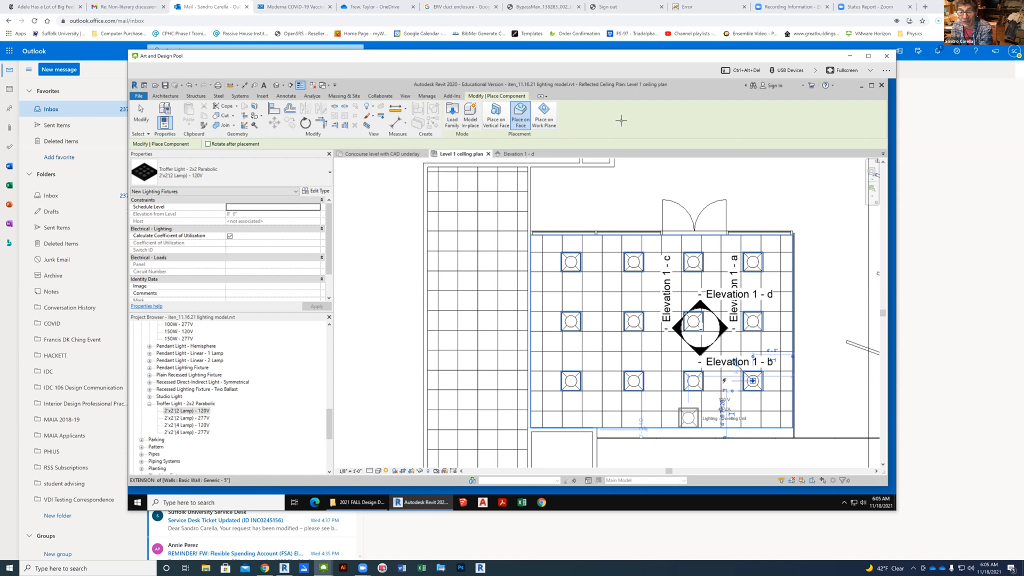
click(50, 108)
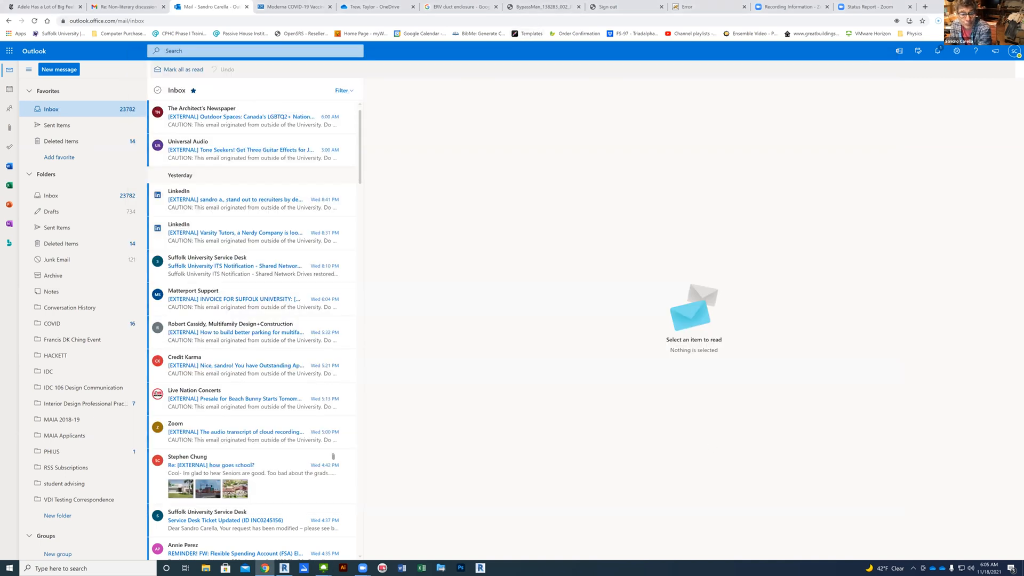
mouse_move(323, 567)
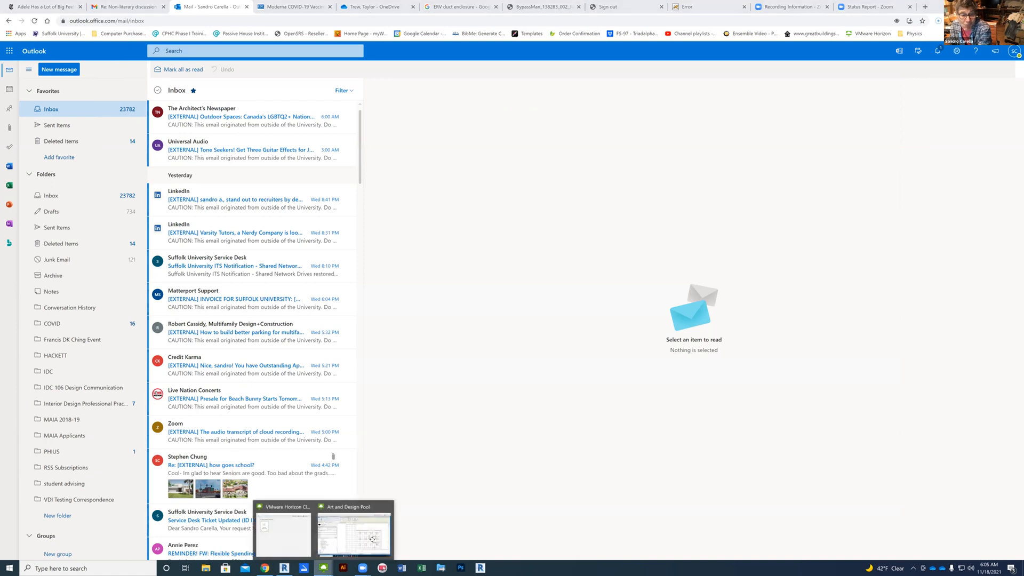
click(372, 538)
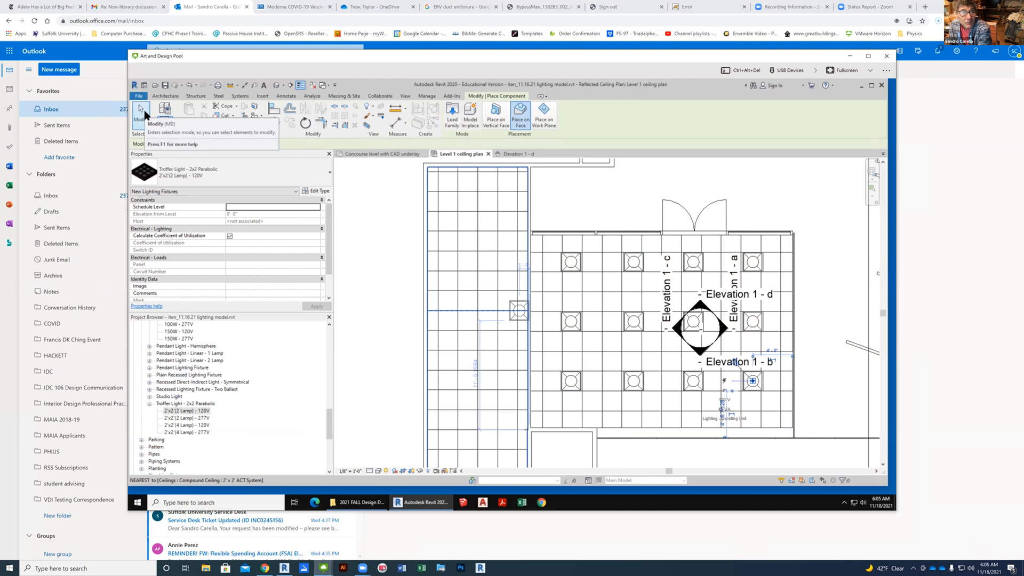
- Finish placing the troffer fixtures and open the Concourse level with CAD underlay floor plan
click(145, 113)
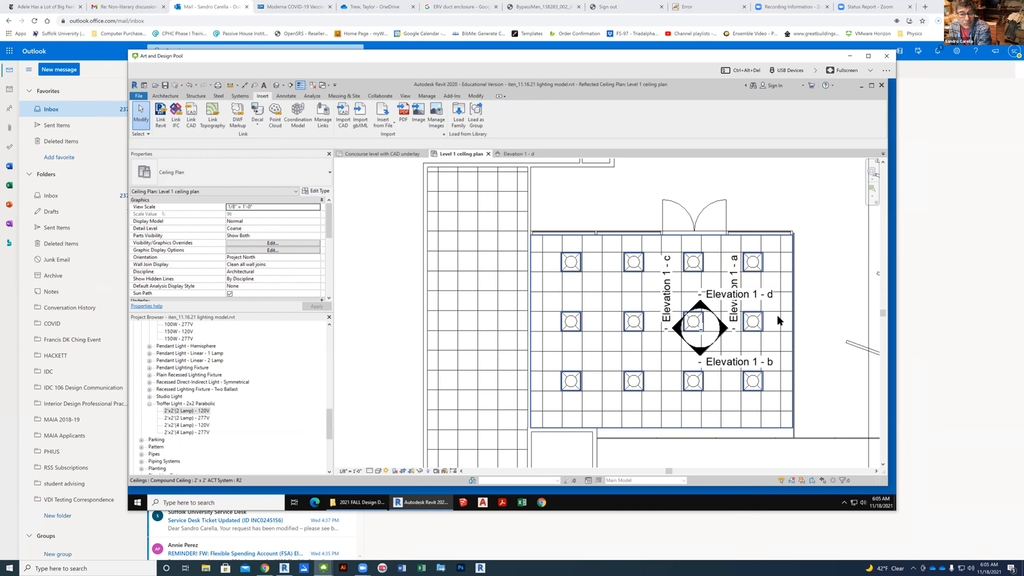
drag(328, 427, 325, 360)
scroll(326, 360, up, 15)
double_click(193, 339)
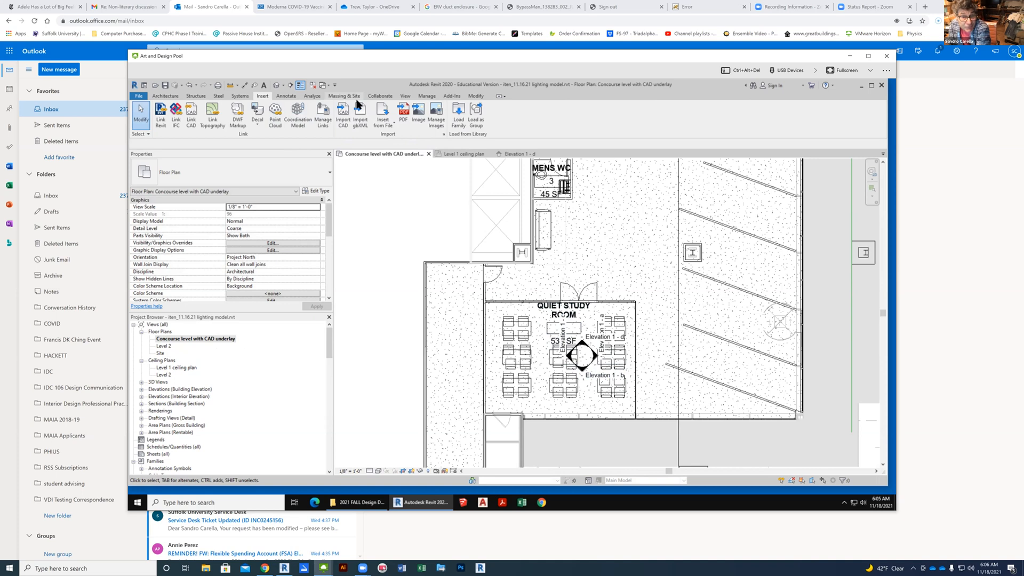
- Place a perspective camera in the Quiet Study Room's lower-left corner on plan, aimed diagonally across the room just past the upper-right corner
click(406, 97)
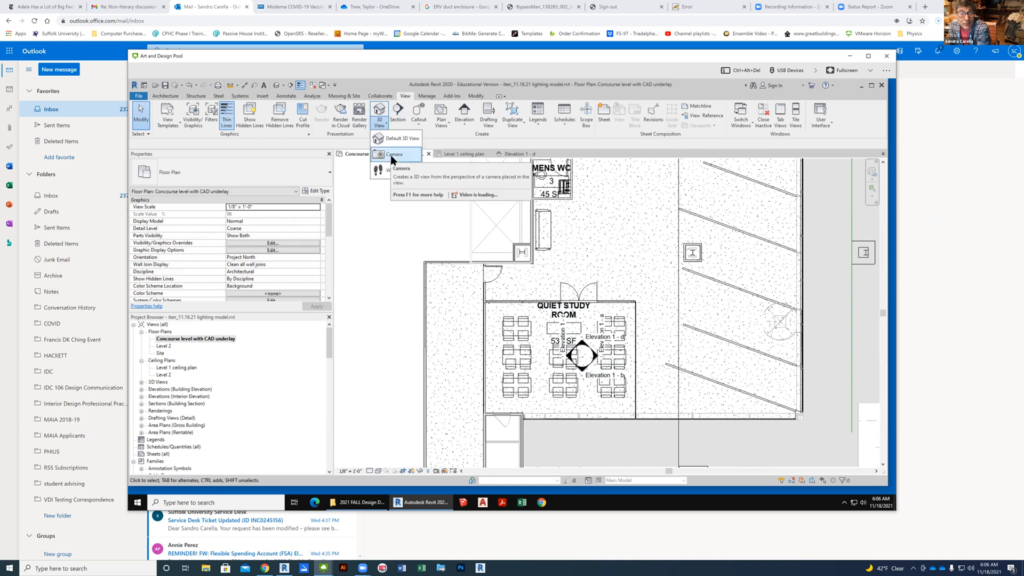
click(391, 154)
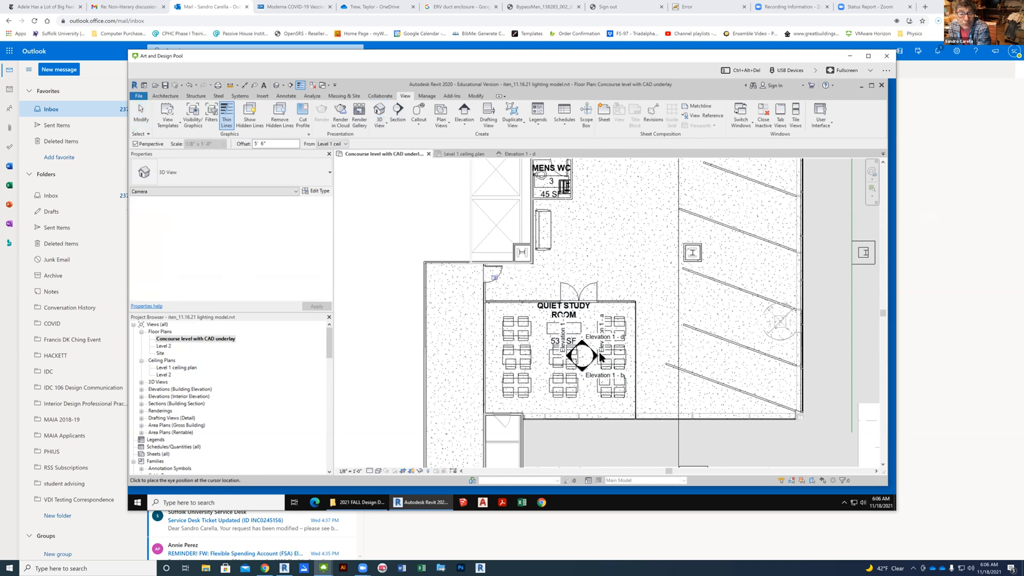
click(491, 406)
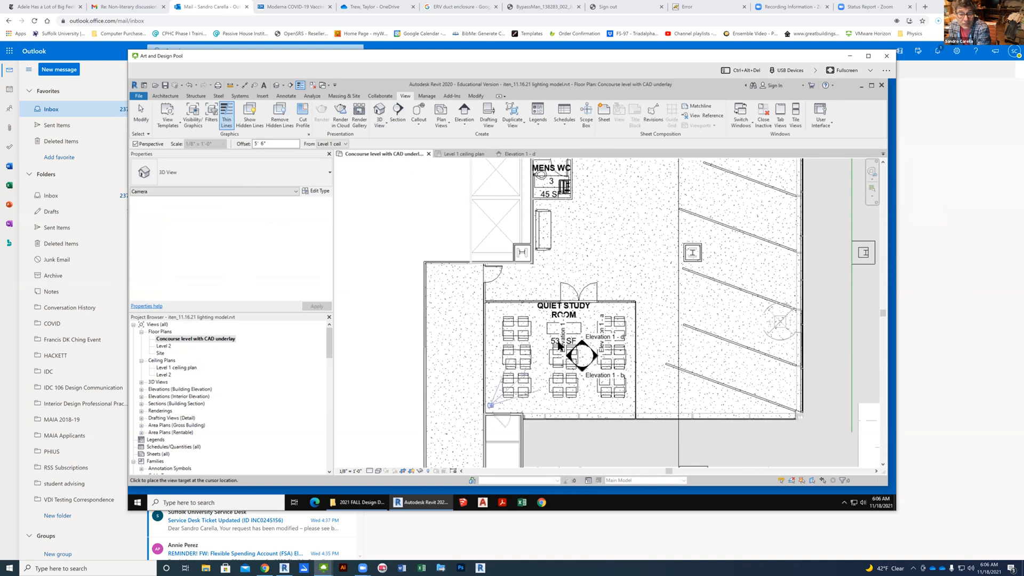
click(621, 274)
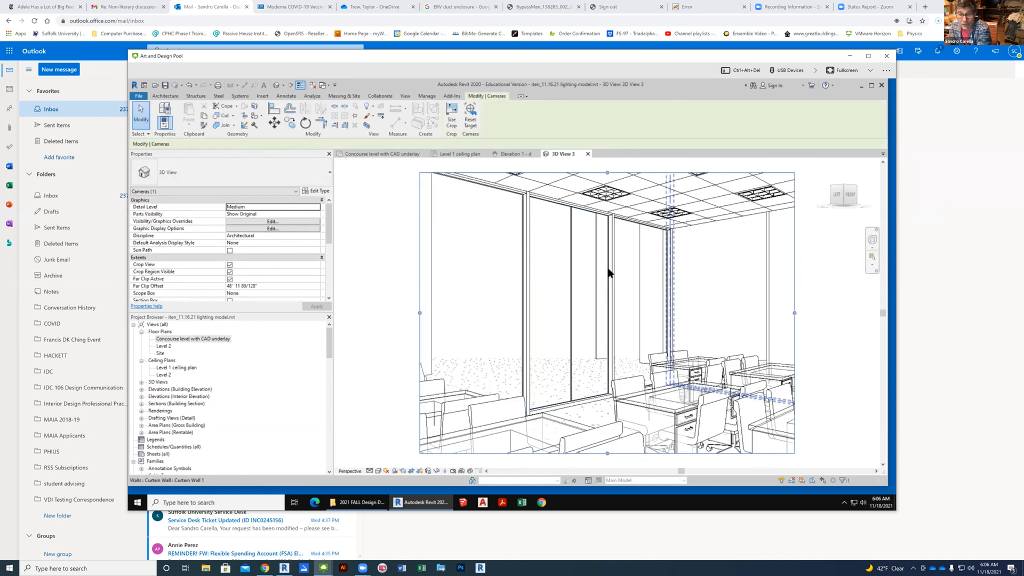
- Enlarge the new camera view's crop region on all four sides to take in more of the walls, desks and ceiling lights
scroll(613, 267, down, 3)
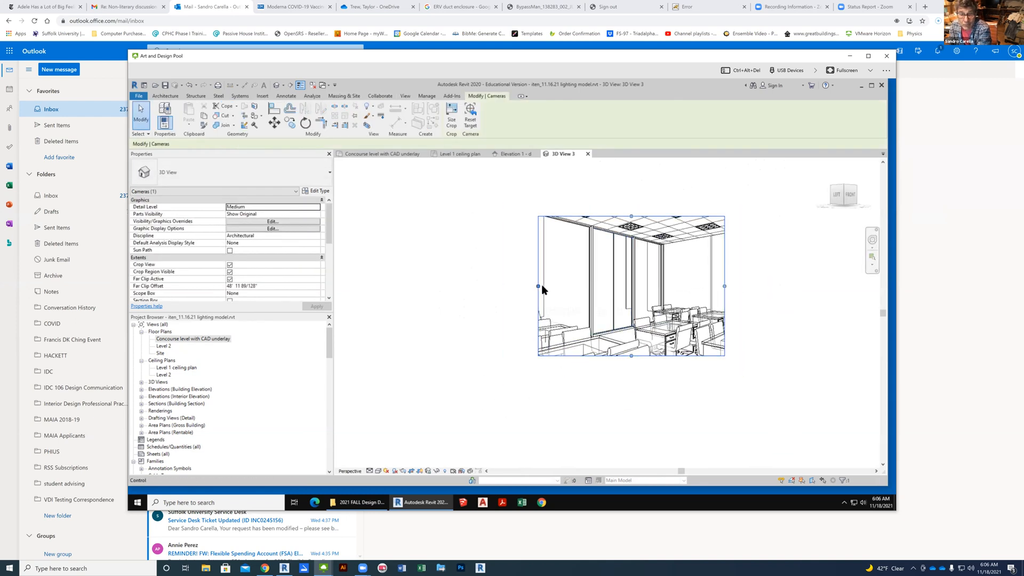
drag(541, 286, 459, 286)
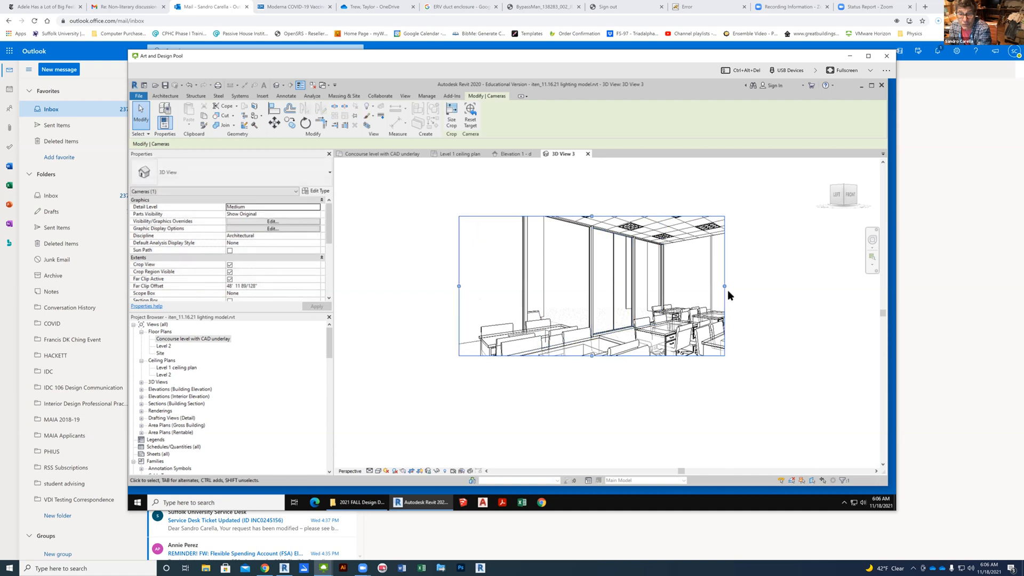
drag(752, 289, 816, 286)
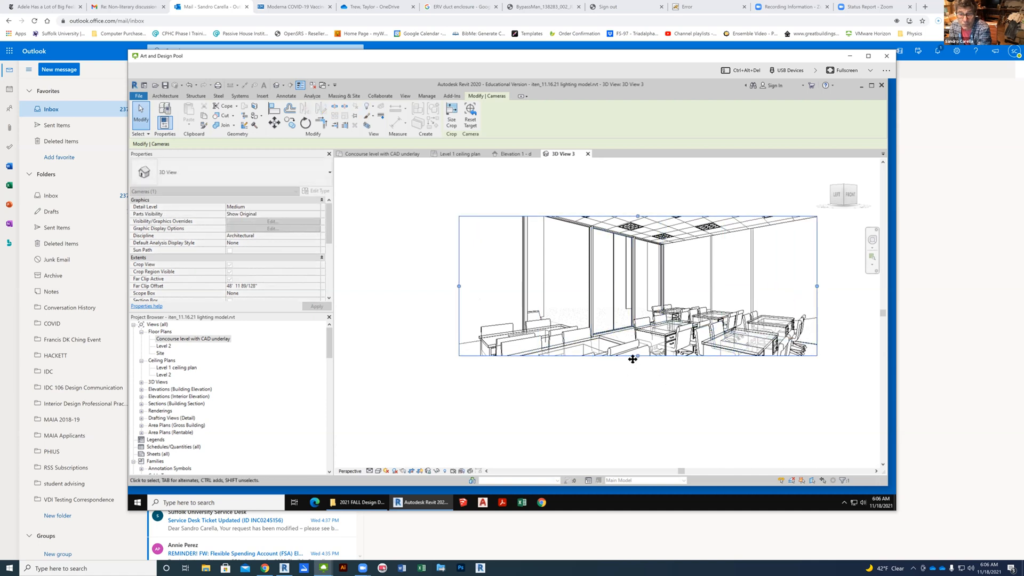
drag(637, 357, 638, 403)
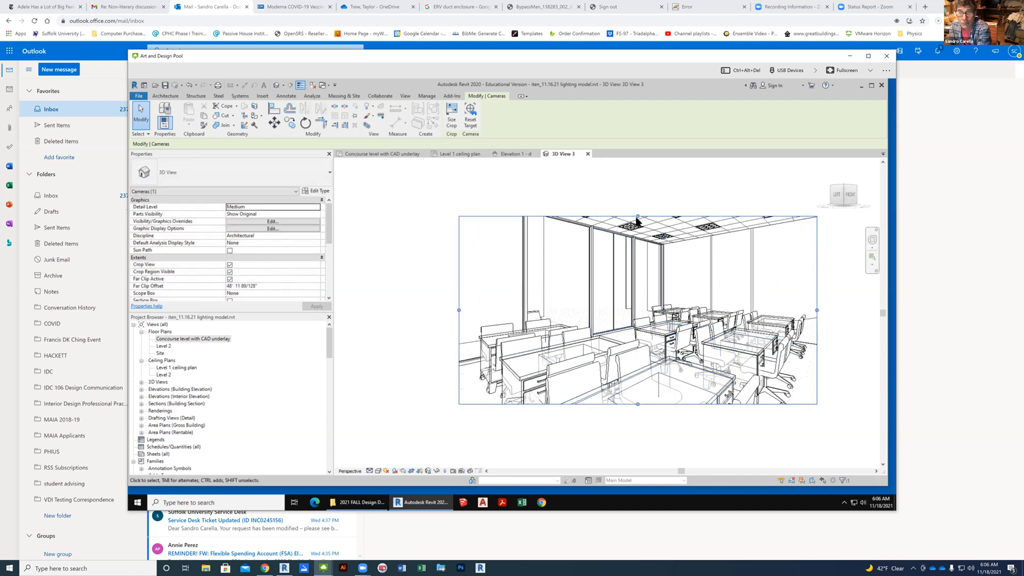
drag(637, 170, 637, 171)
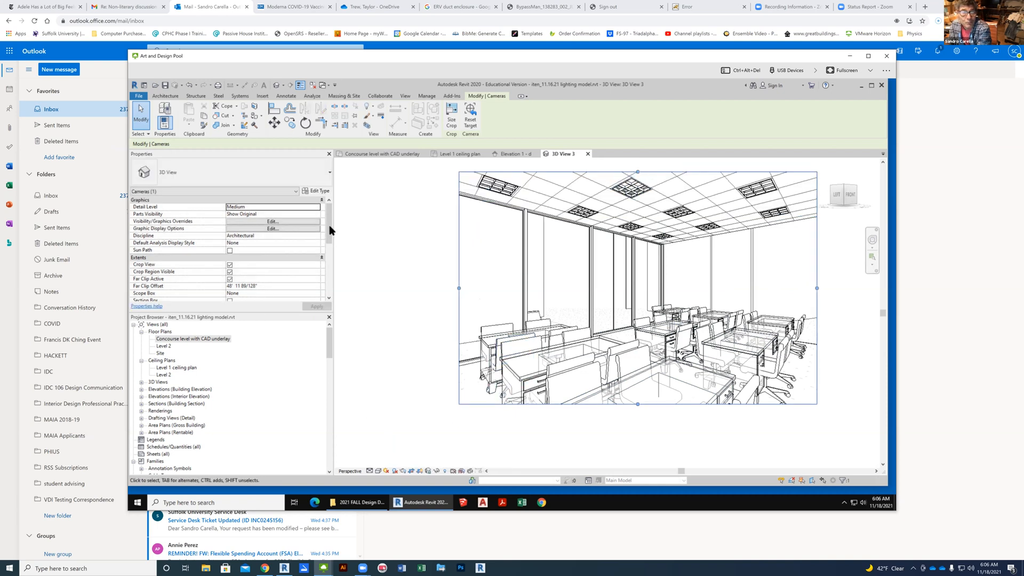
scroll(329, 226, down, 1)
scroll(333, 264, down, 4)
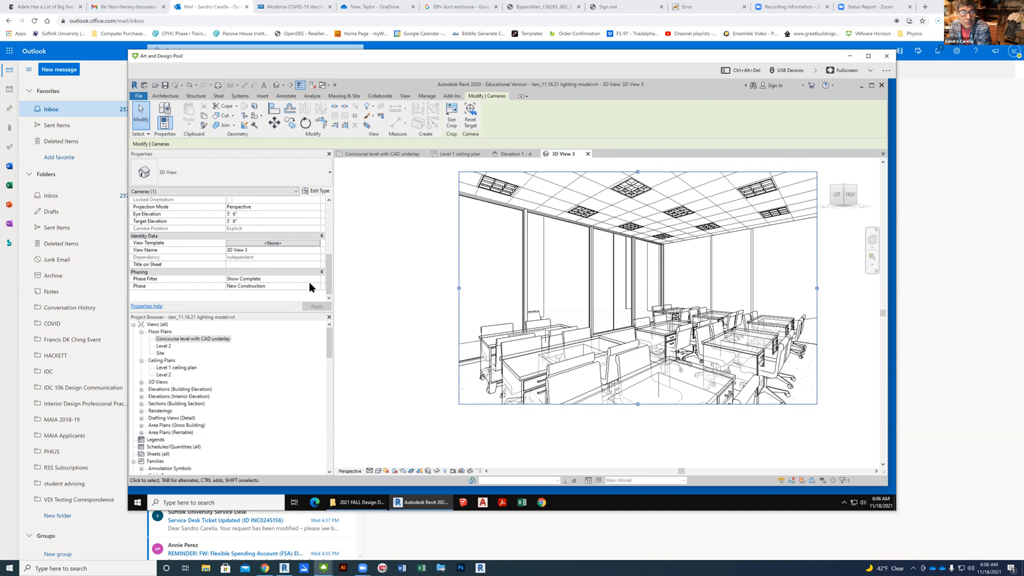
click(406, 332)
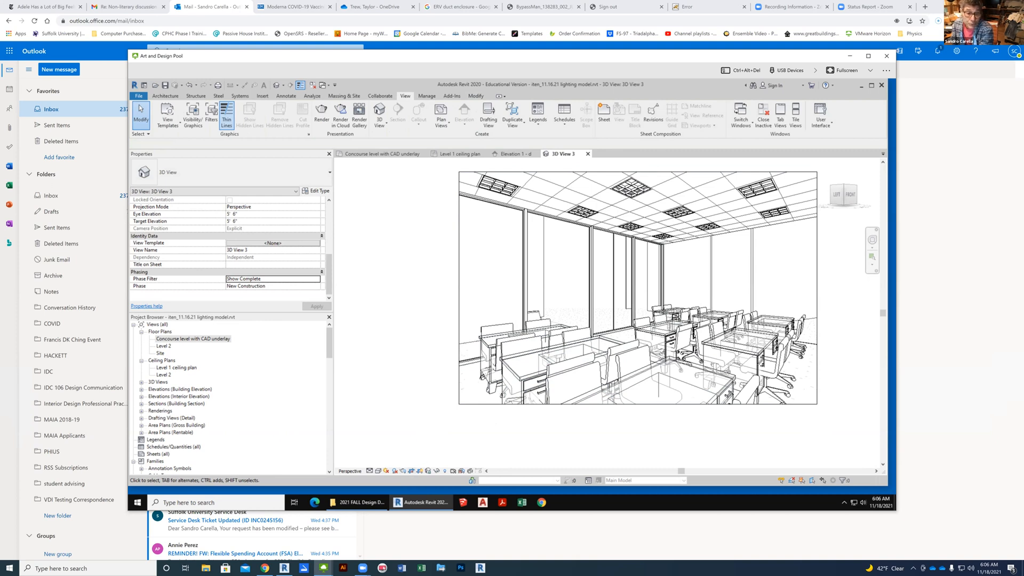
- Turn on shadows in the camera view and set its sun to a Still solar study with the Summer Solstice preset
click(394, 471)
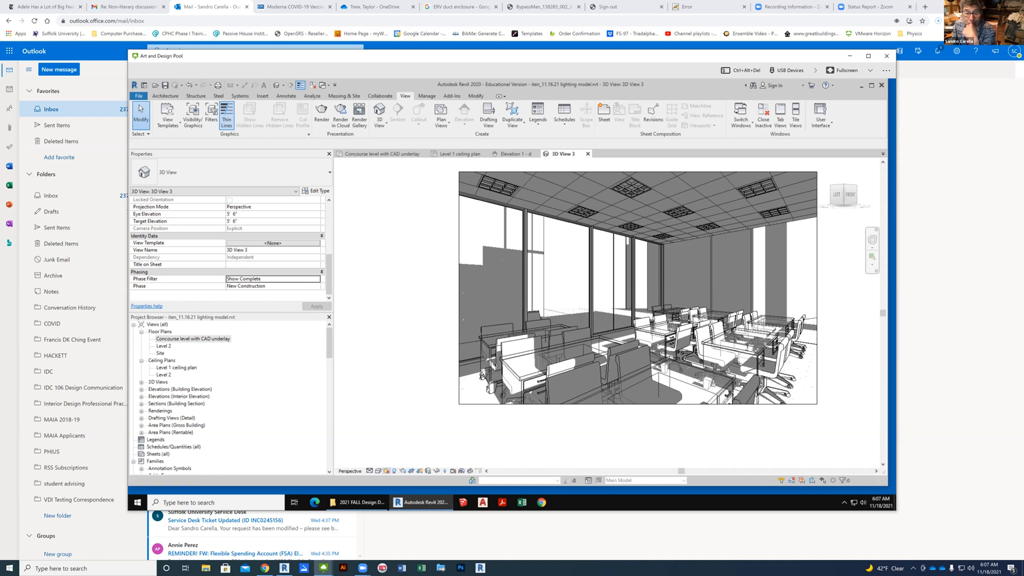
click(386, 471)
click(408, 442)
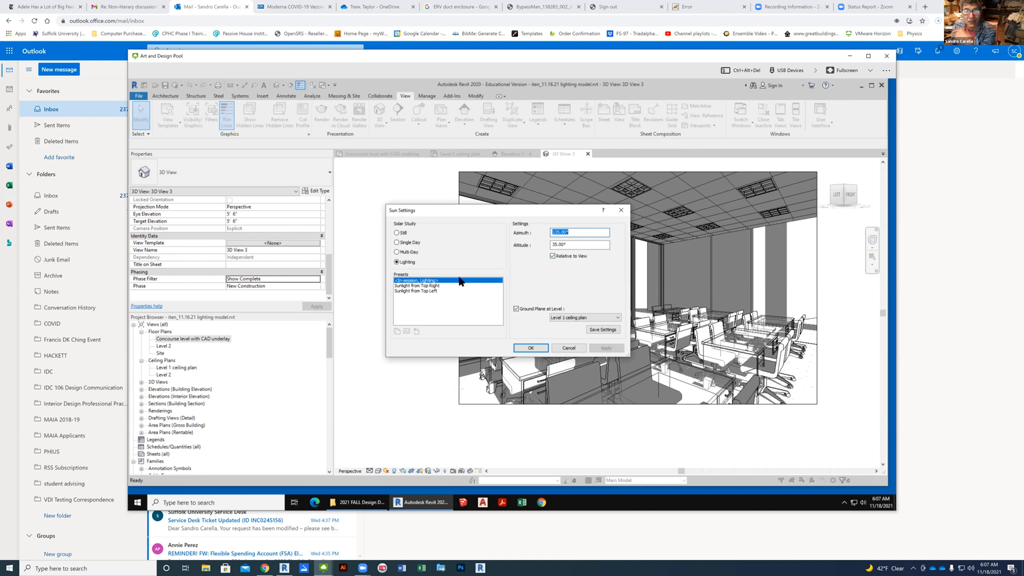
click(400, 233)
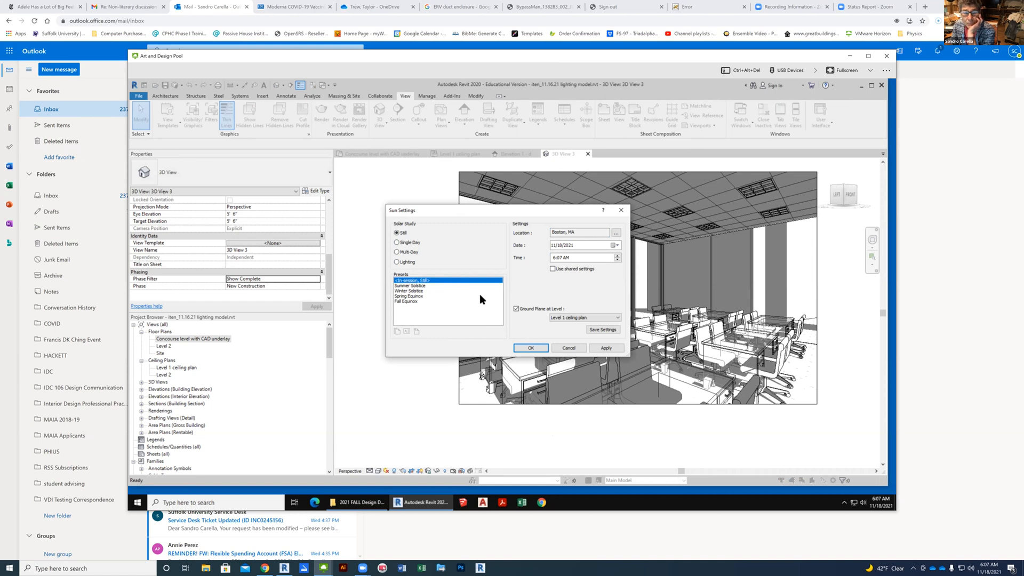
click(418, 286)
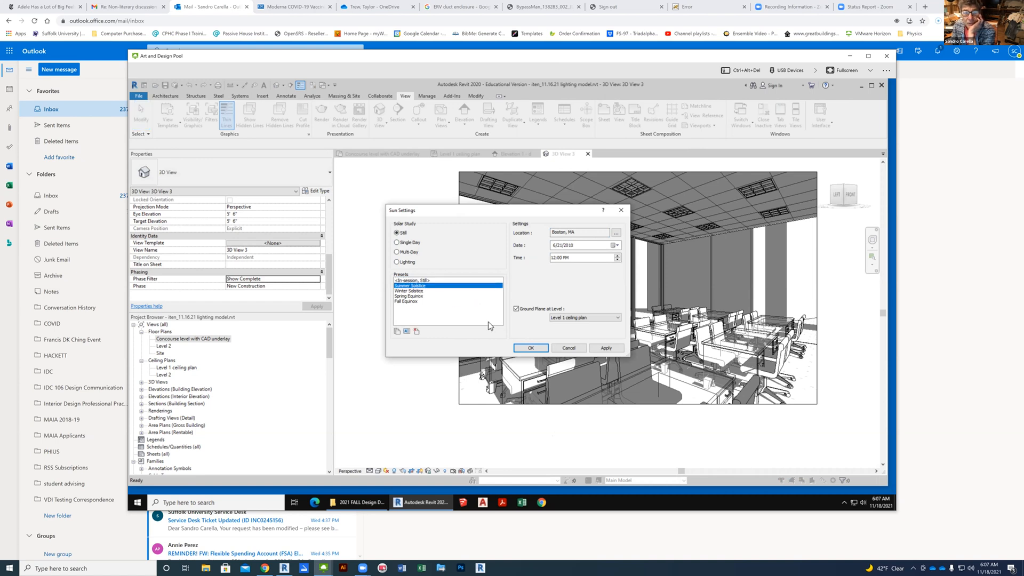
click(536, 349)
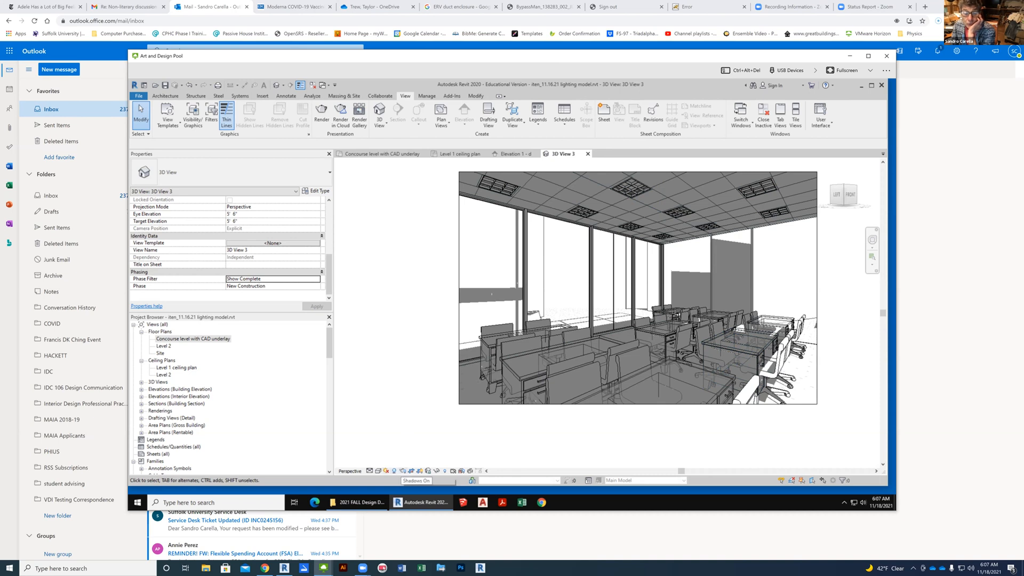
- Render the camera view at Draft quality with the Interior: Sun and Artificial lighting scheme
key(r)
key(r)
drag(157, 85, 358, 176)
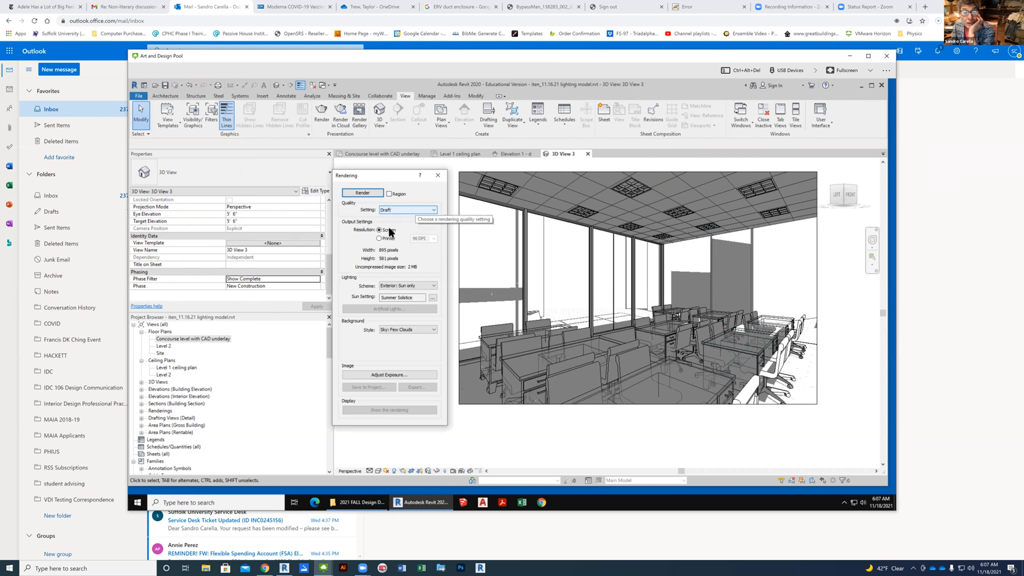
click(417, 286)
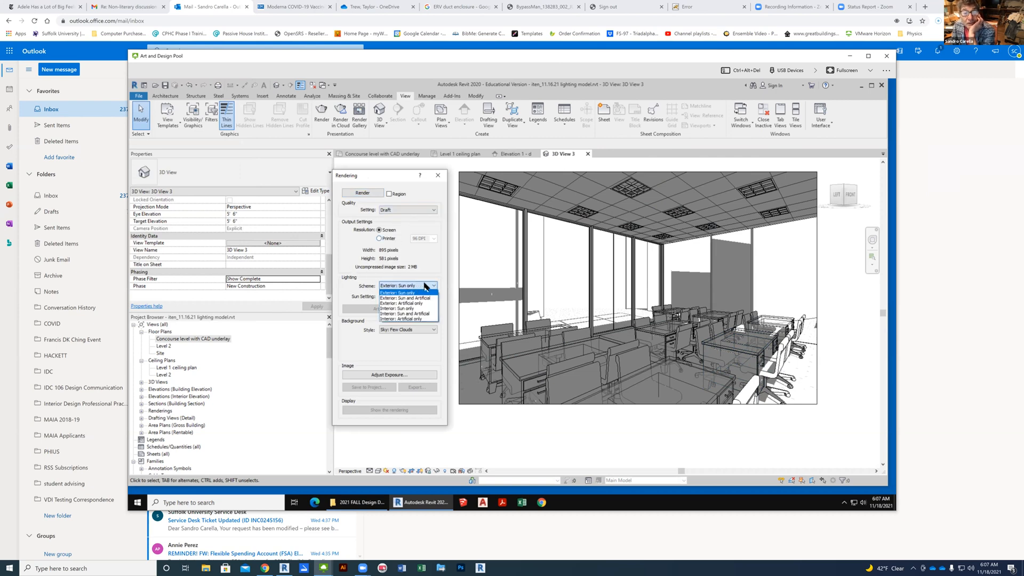
click(427, 314)
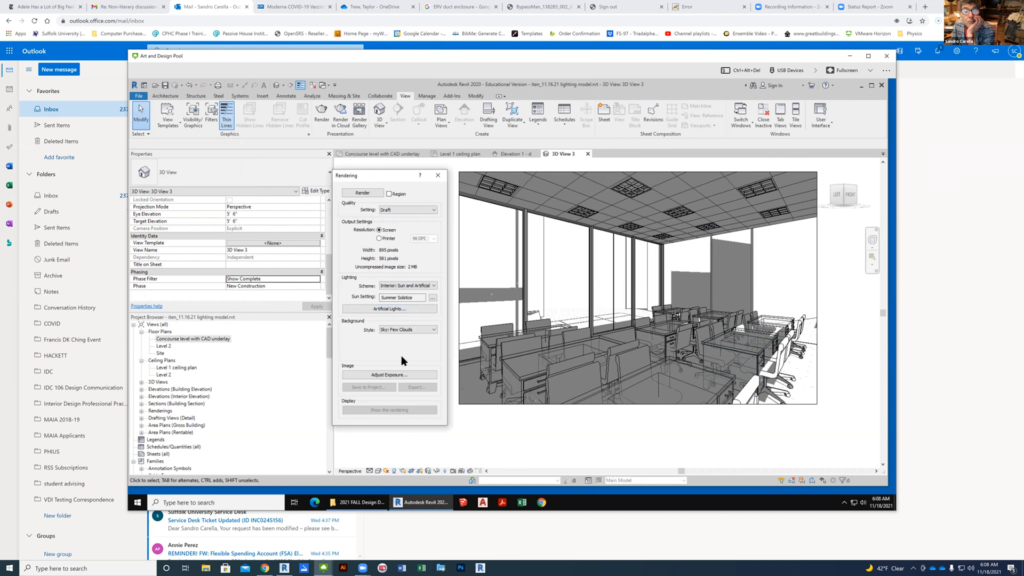
click(362, 197)
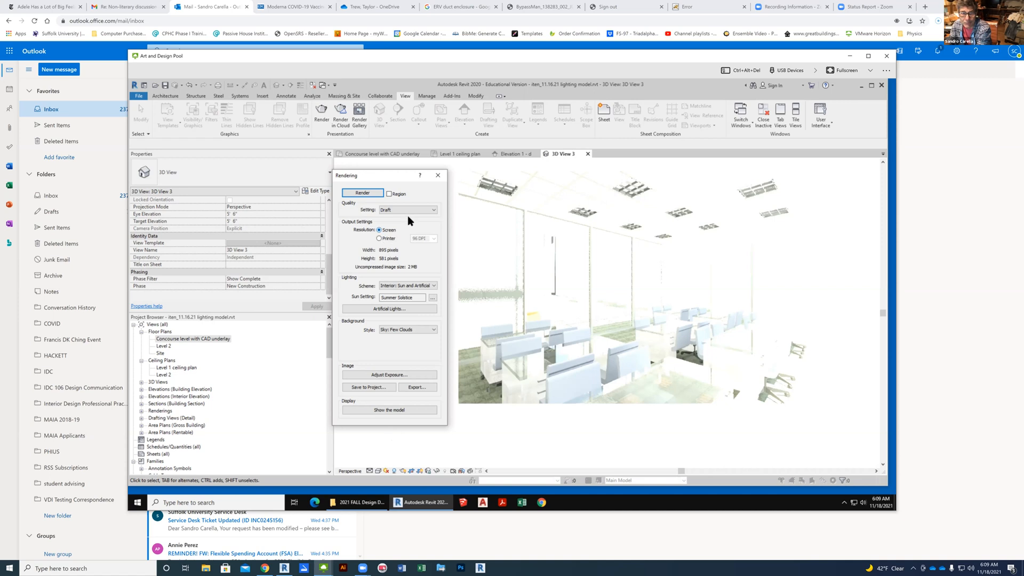
- Darken the sun-and-artificial rendering, trying an exposure value of 14.75 and settling on 11.80
click(390, 374)
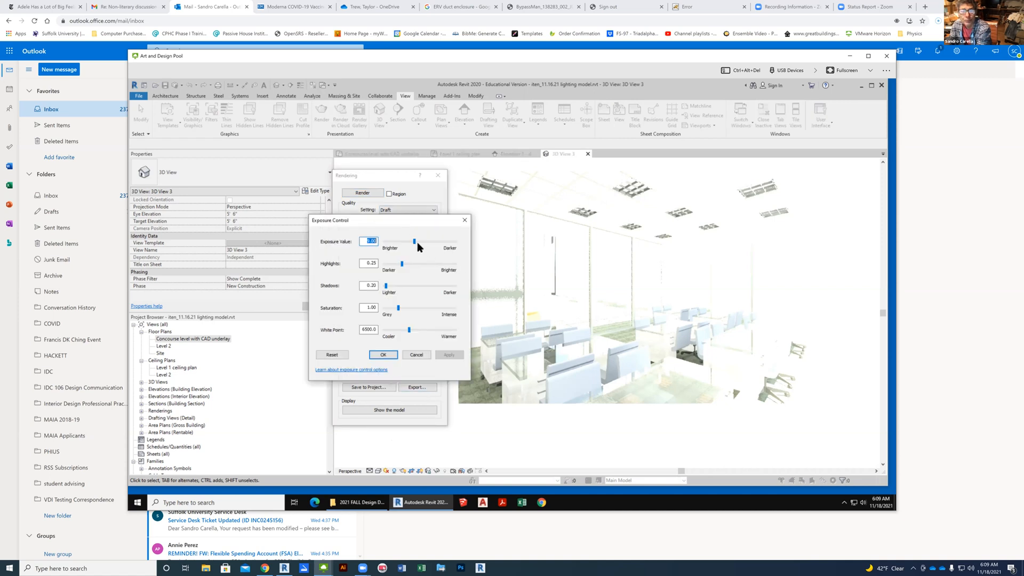
drag(414, 241, 434, 241)
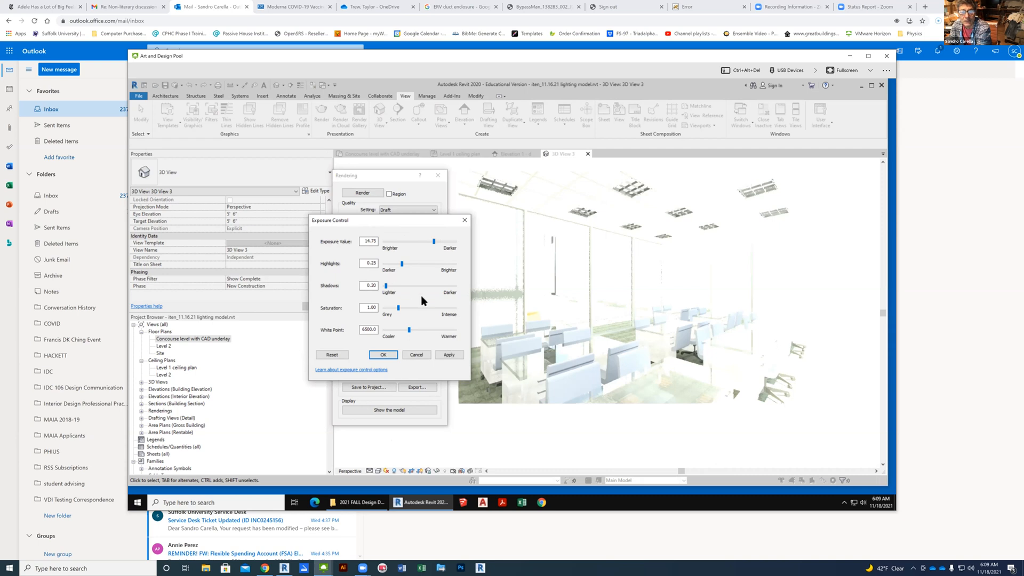
click(441, 354)
drag(434, 241, 424, 241)
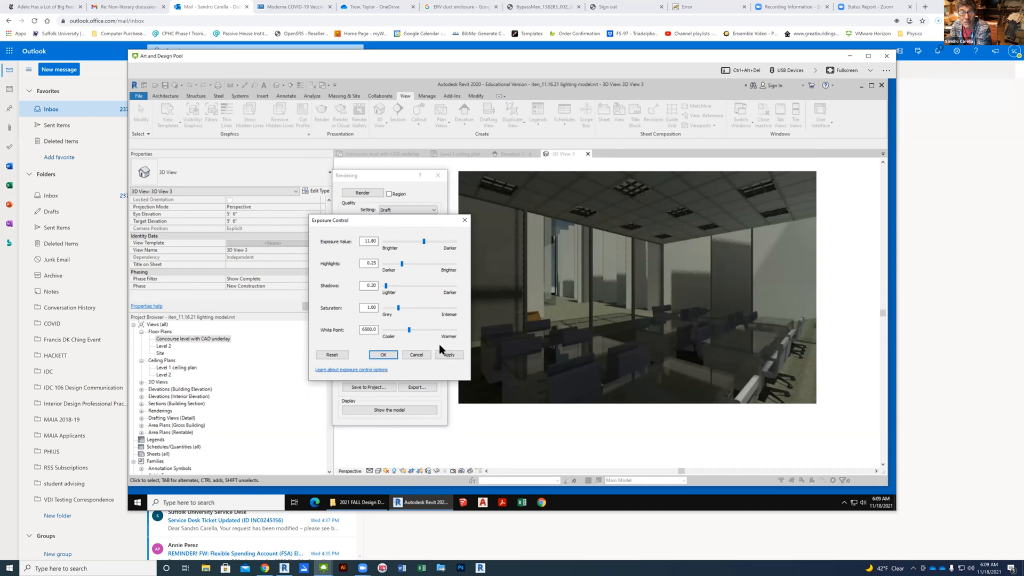
click(449, 357)
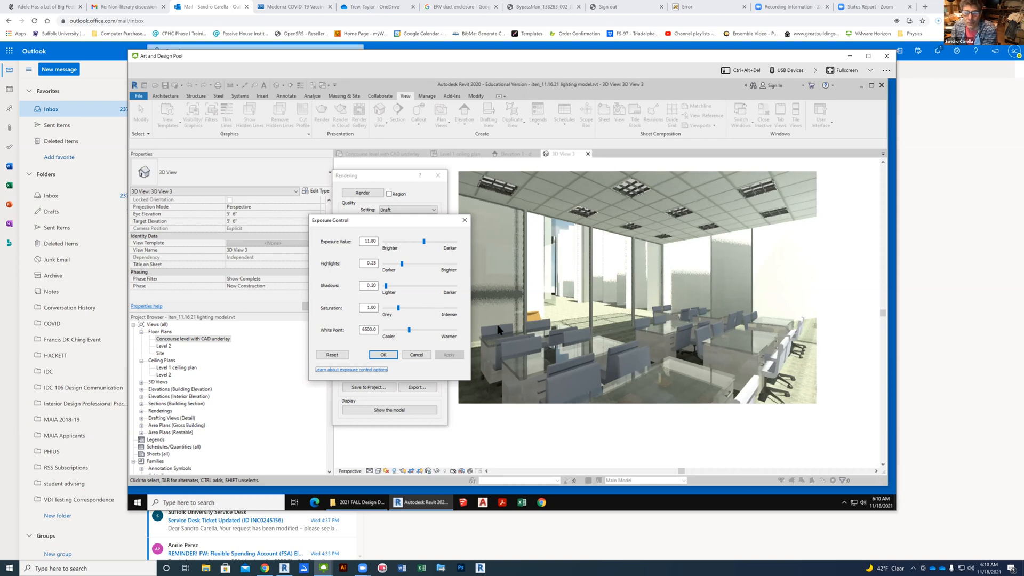
click(375, 352)
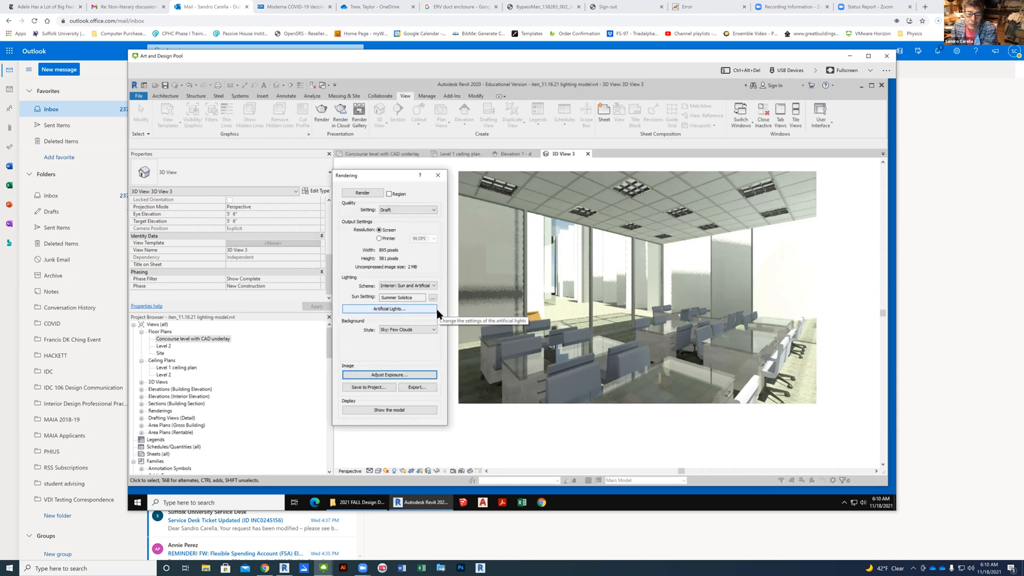
- Change the lighting scheme to Interior: Artificial only and render the camera view again
click(423, 285)
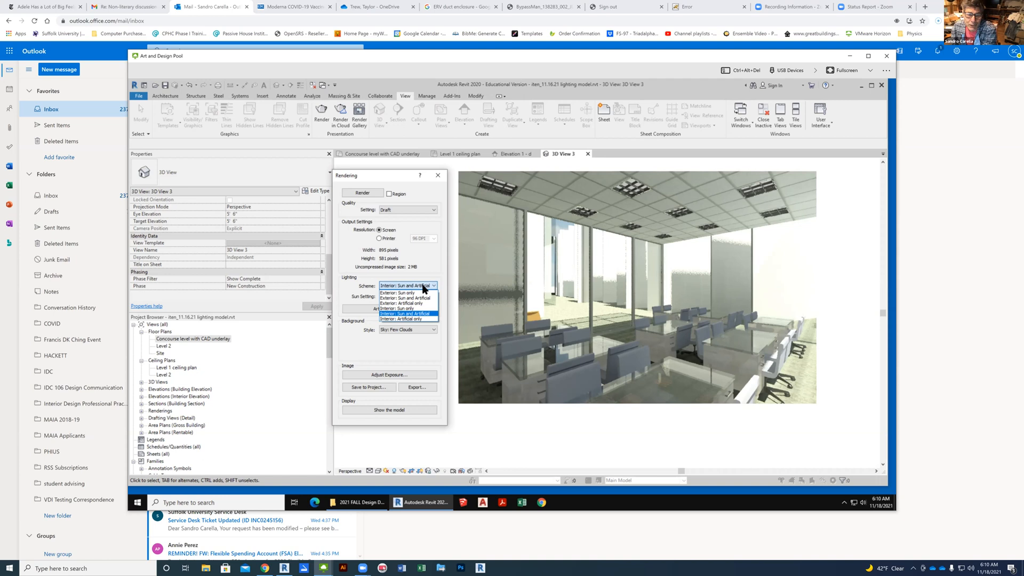
click(425, 319)
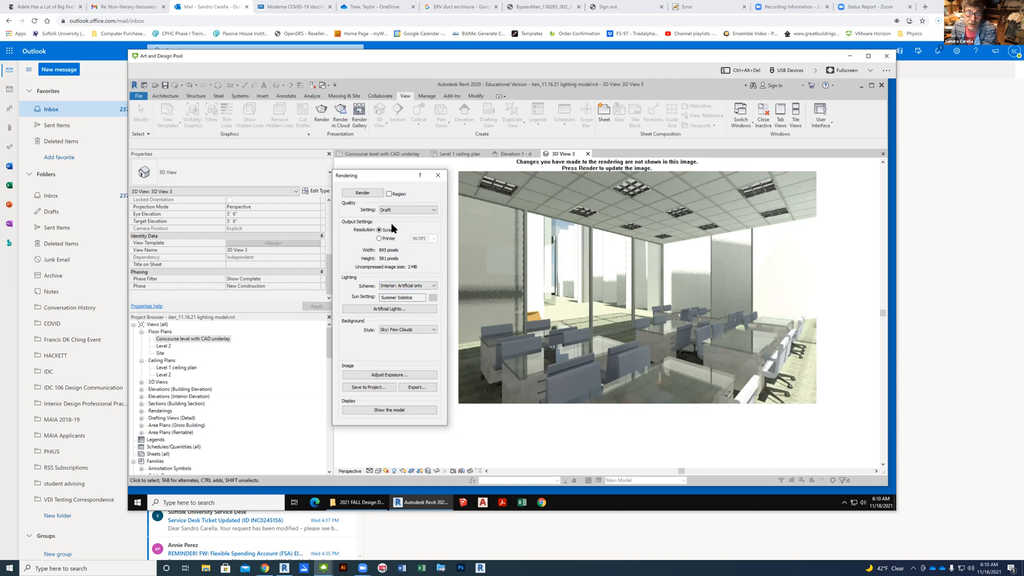
click(366, 193)
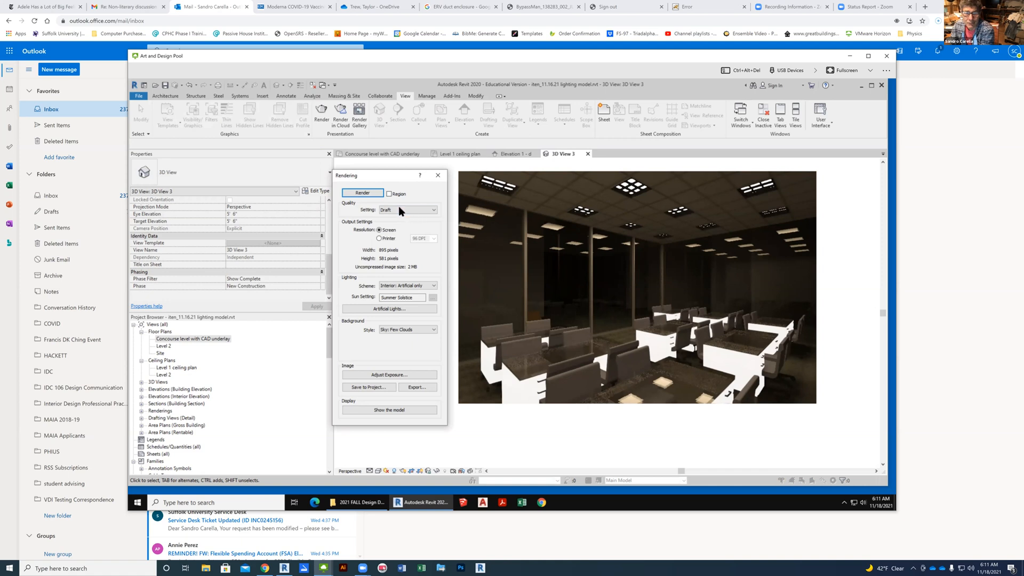
- Brighten the artificial-light rendering by setting its exposure value to 6.72
click(424, 374)
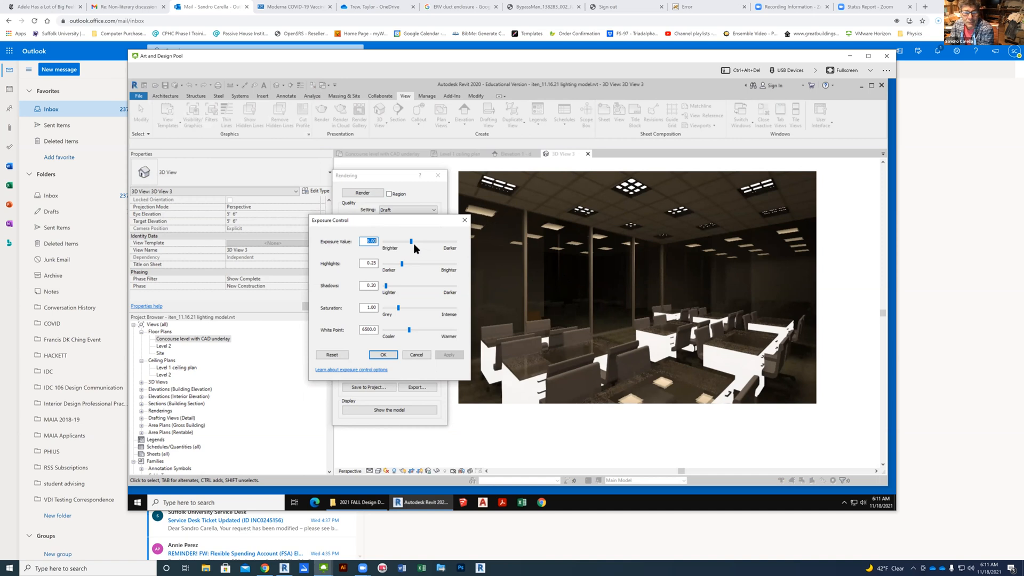
drag(410, 242, 407, 242)
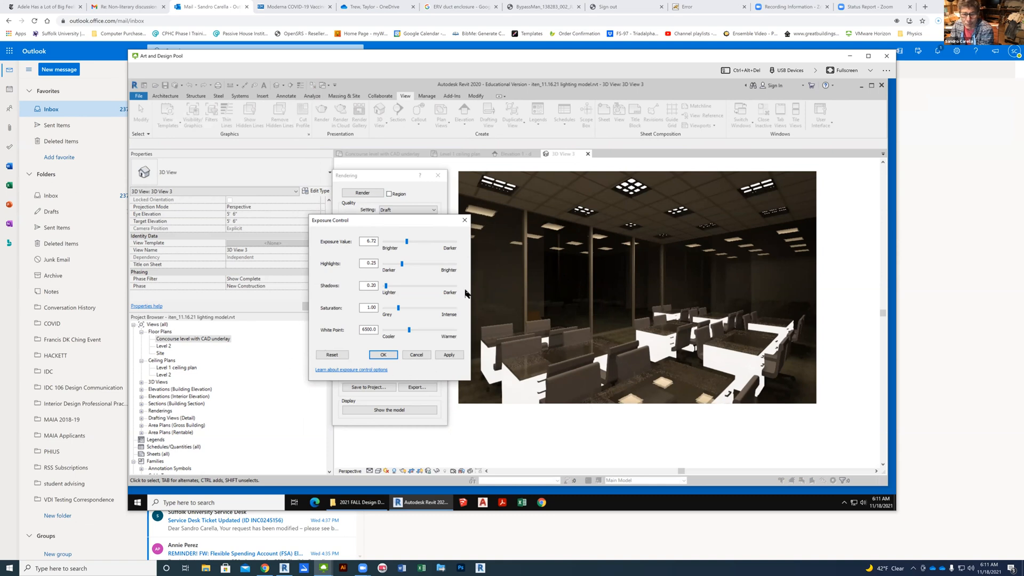
click(449, 355)
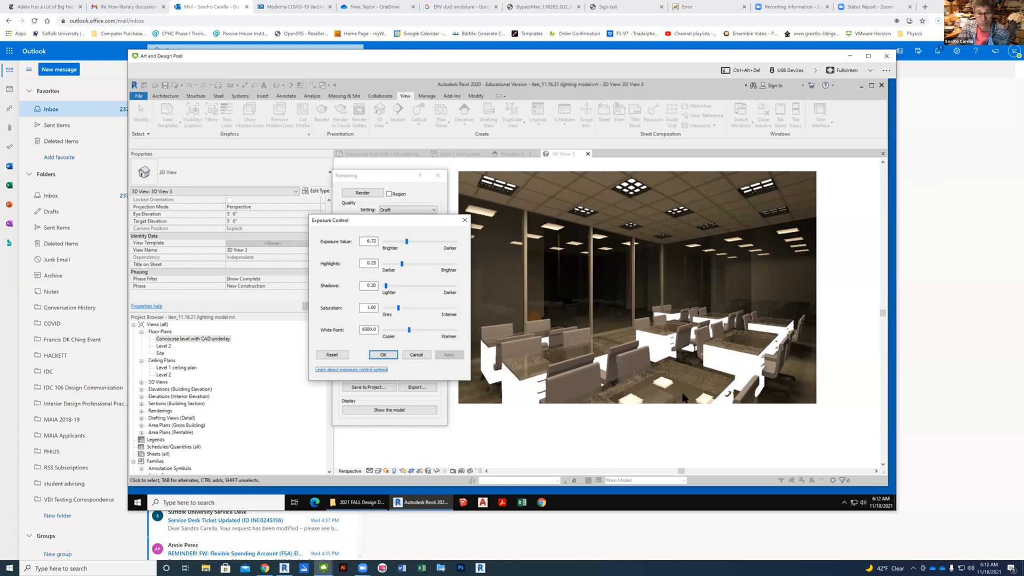
click(385, 355)
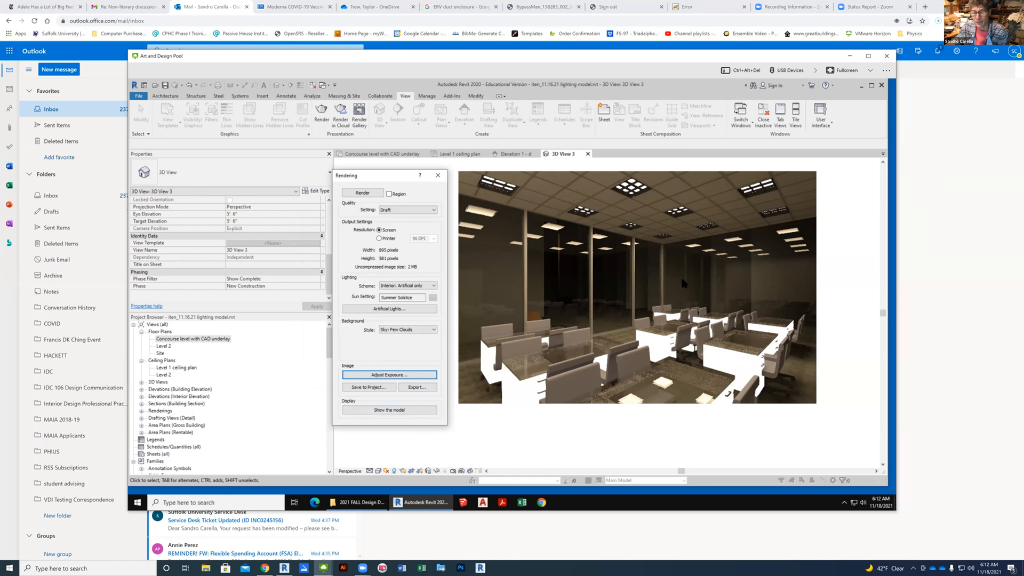
- Save the rendering to the project as "quiet room, artificial lights only" and return the camera view to the model display
click(365, 389)
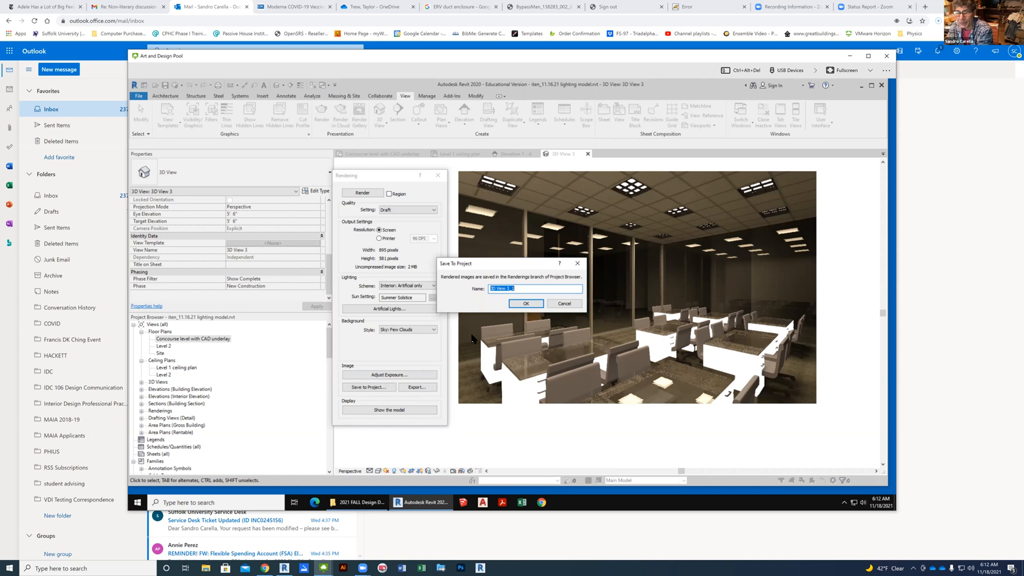
text(quiet room, artificial lights only)
click(538, 309)
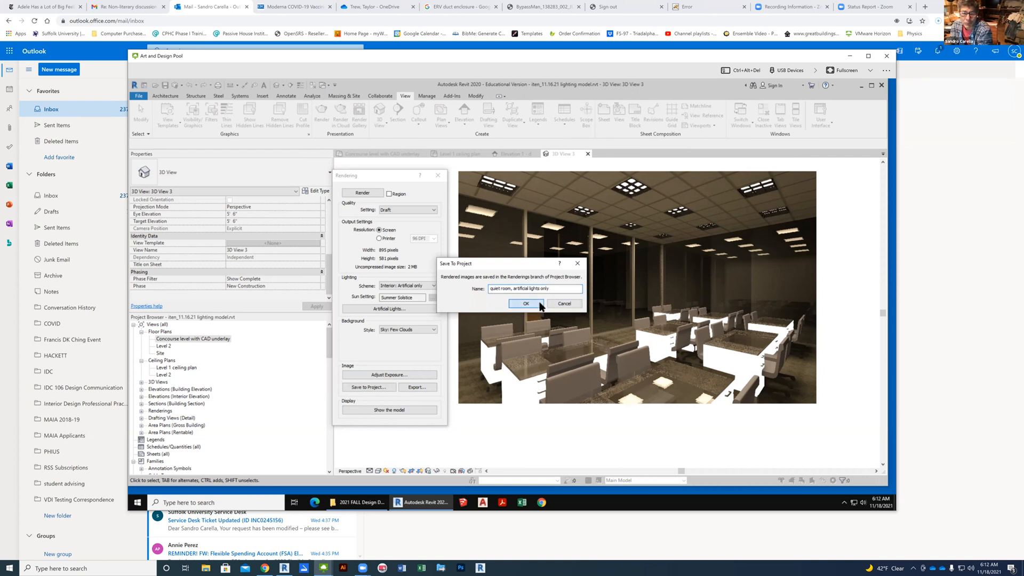
click(397, 411)
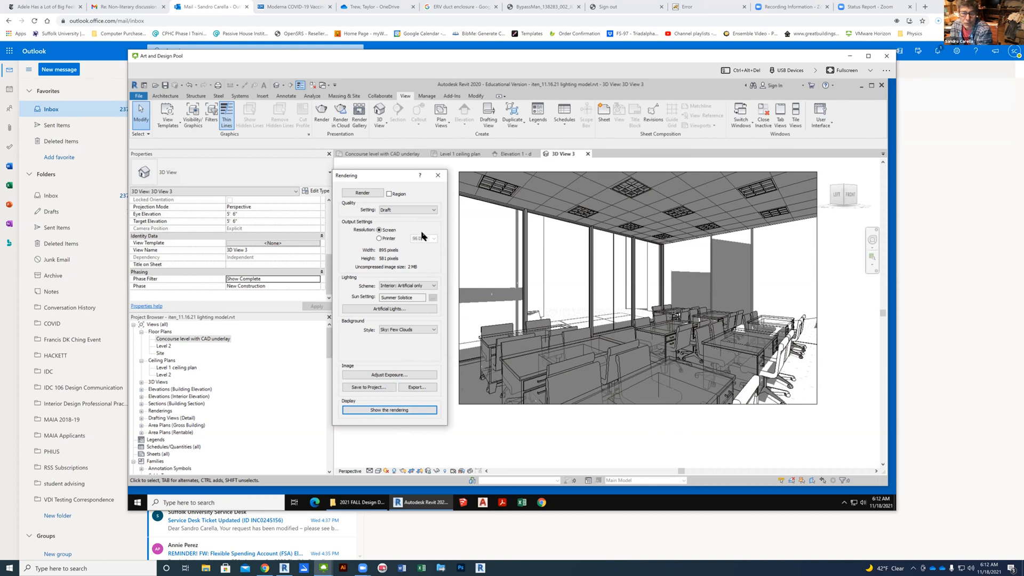
click(438, 176)
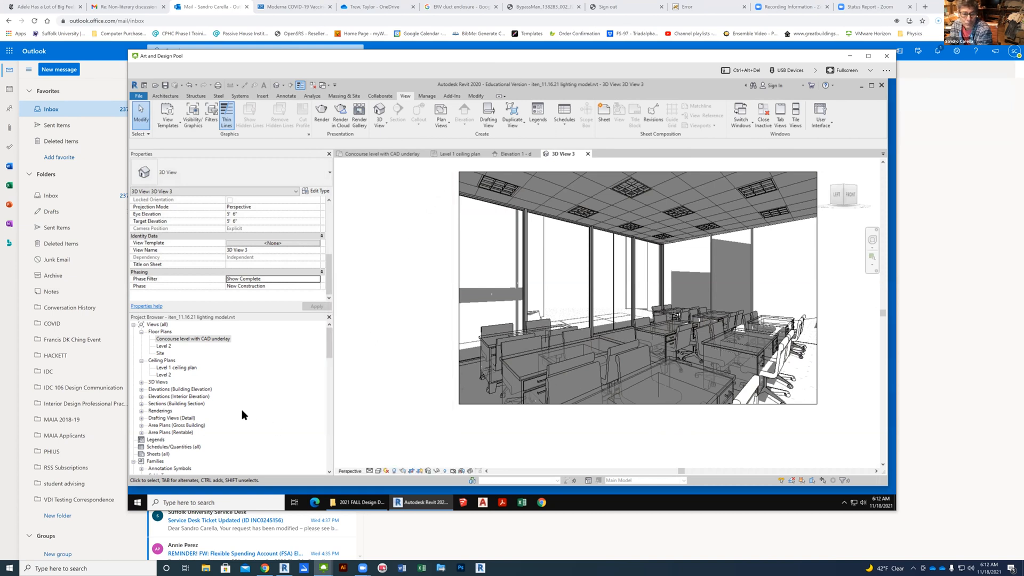
- Review the project's saved renderings: Private study room, the facade with sunlight, and quiet room, artificial lights only
click(156, 411)
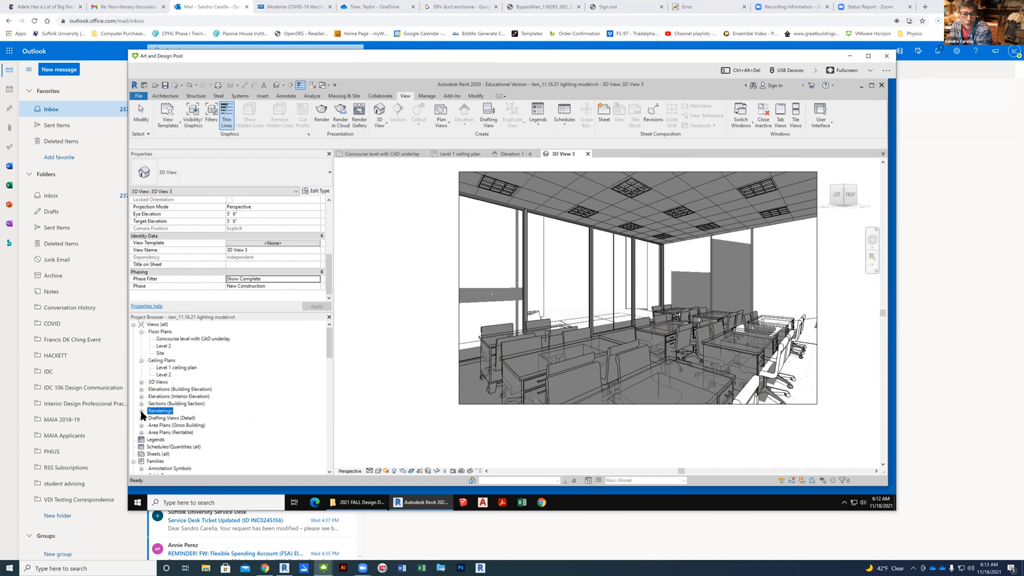
click(141, 411)
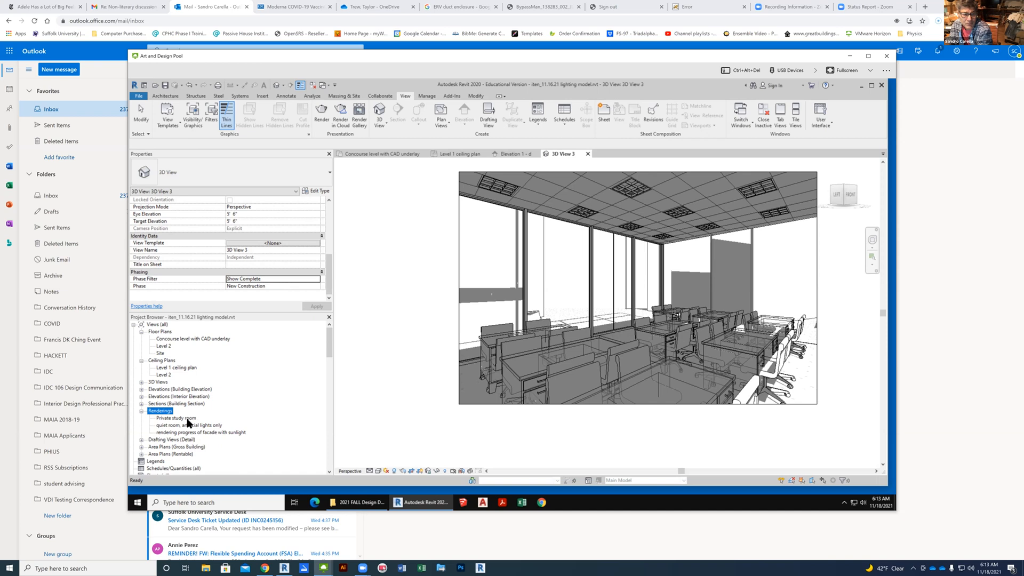
double_click(187, 419)
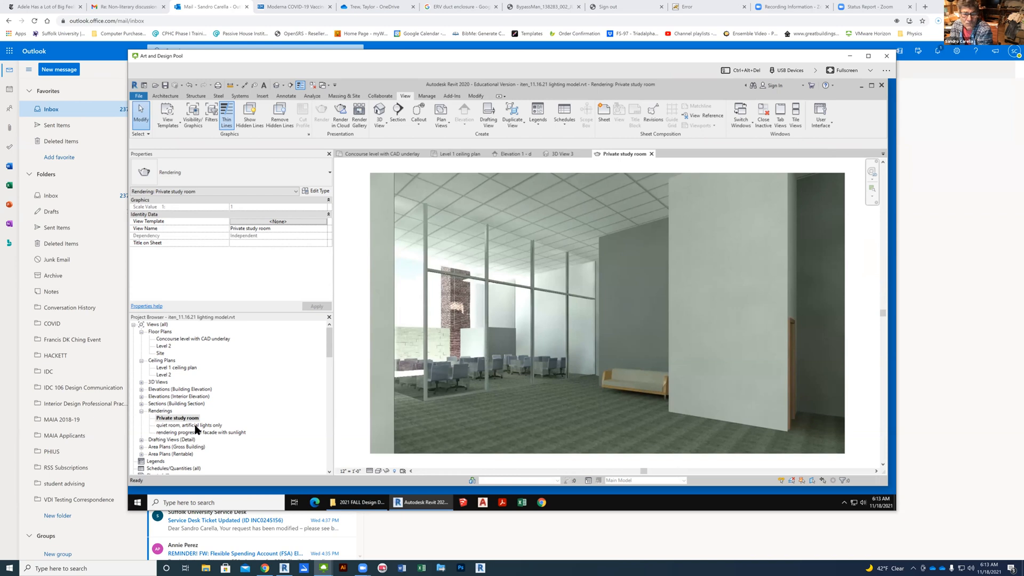
double_click(195, 426)
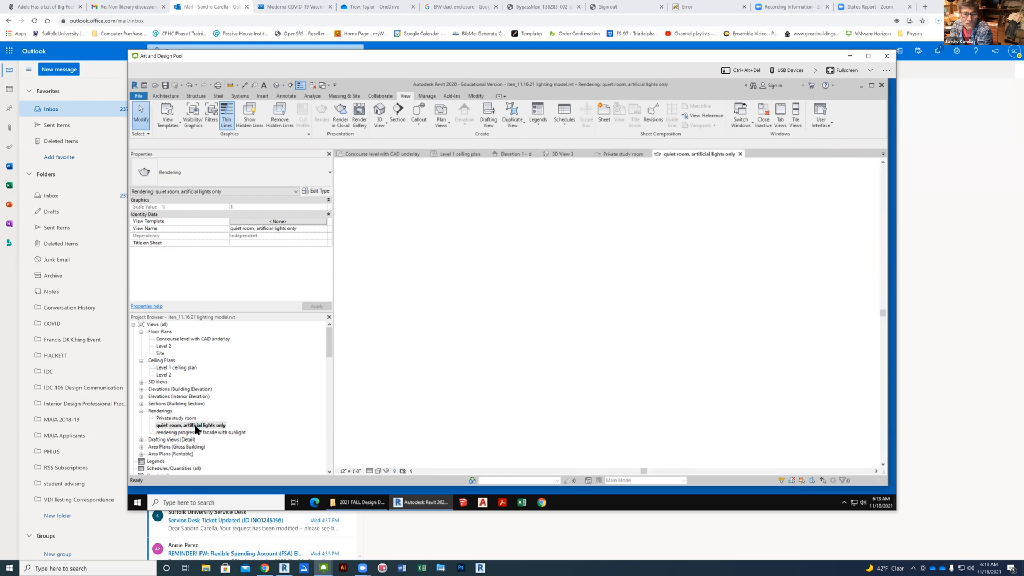
double_click(221, 433)
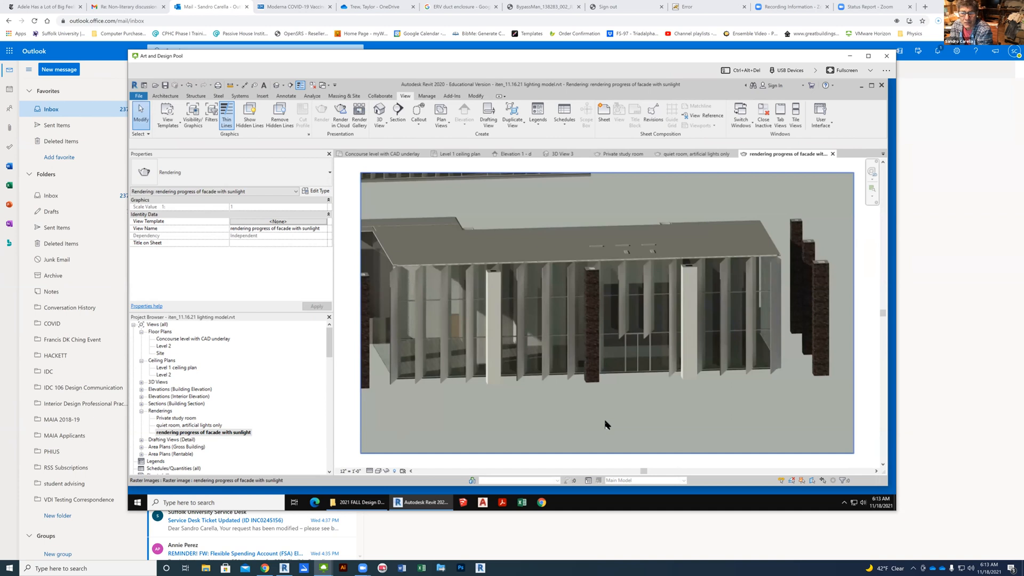
click(215, 427)
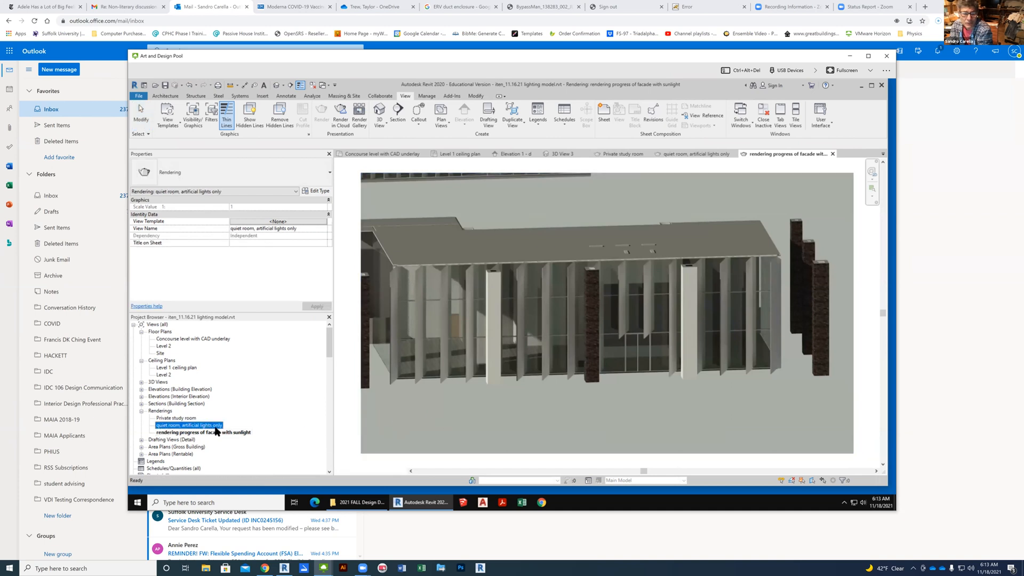
double_click(215, 425)
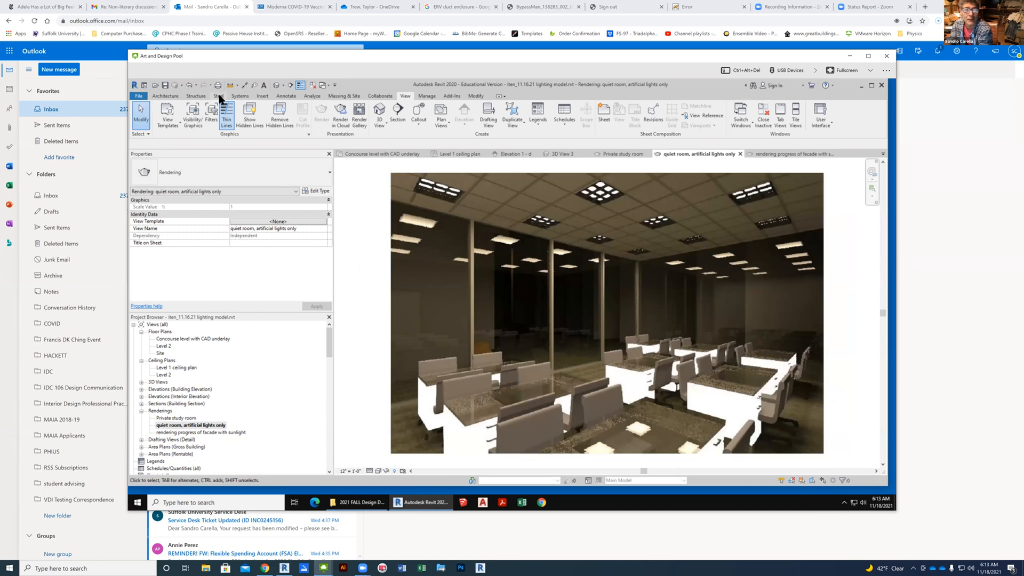
- Switch to Outlook, search the mailbox for the student's surname, and read the "Connecting re lighting revit model" thread for the ceiling request
click(202, 8)
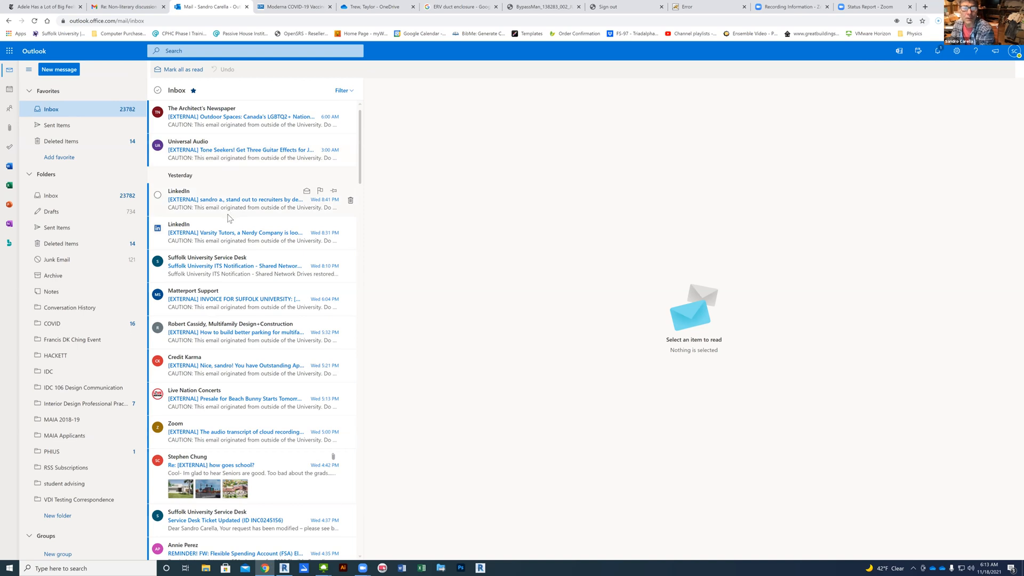
click(198, 51)
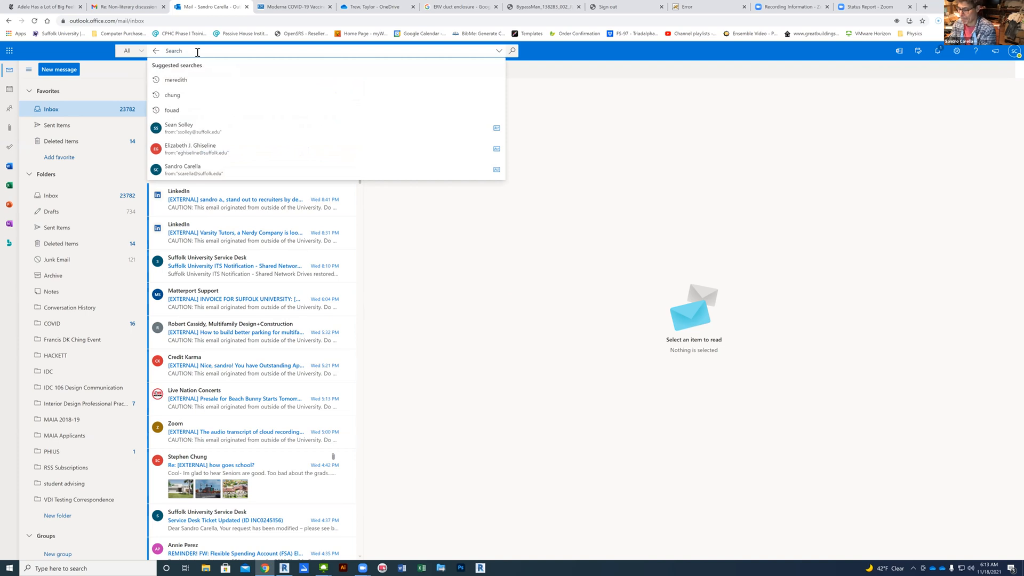
text(iten)
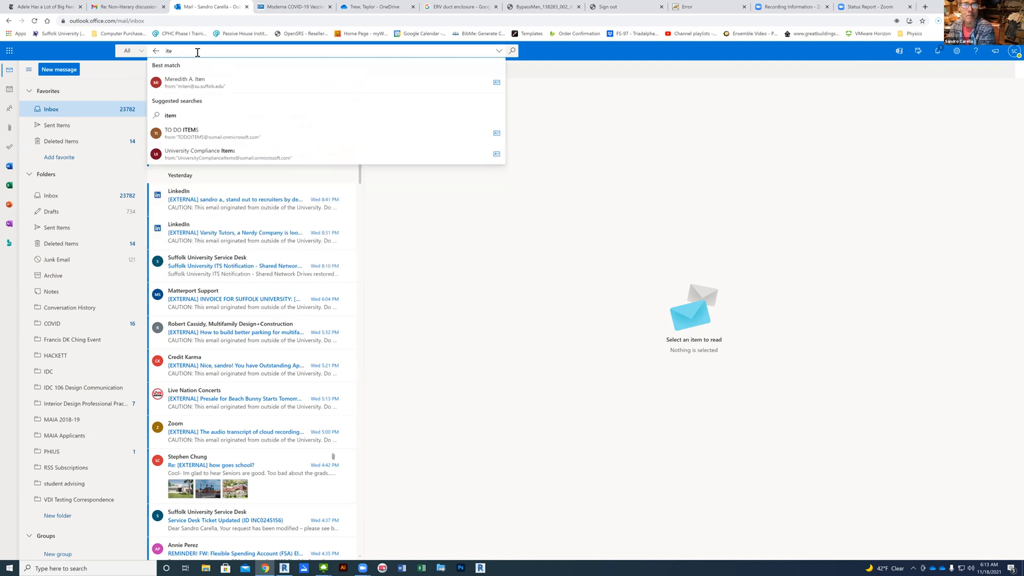
key(Return)
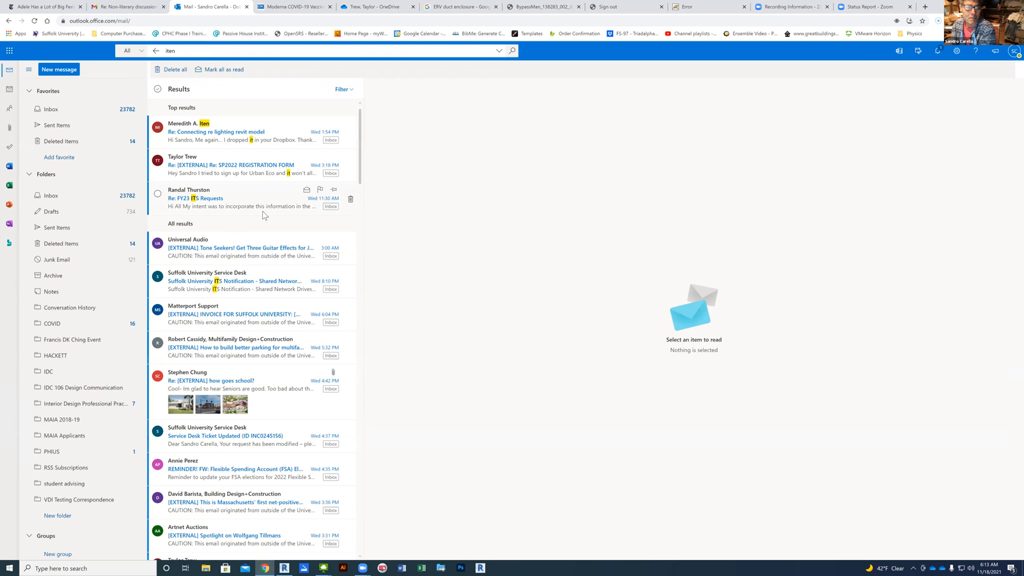
click(238, 131)
scroll(646, 448, down, 10)
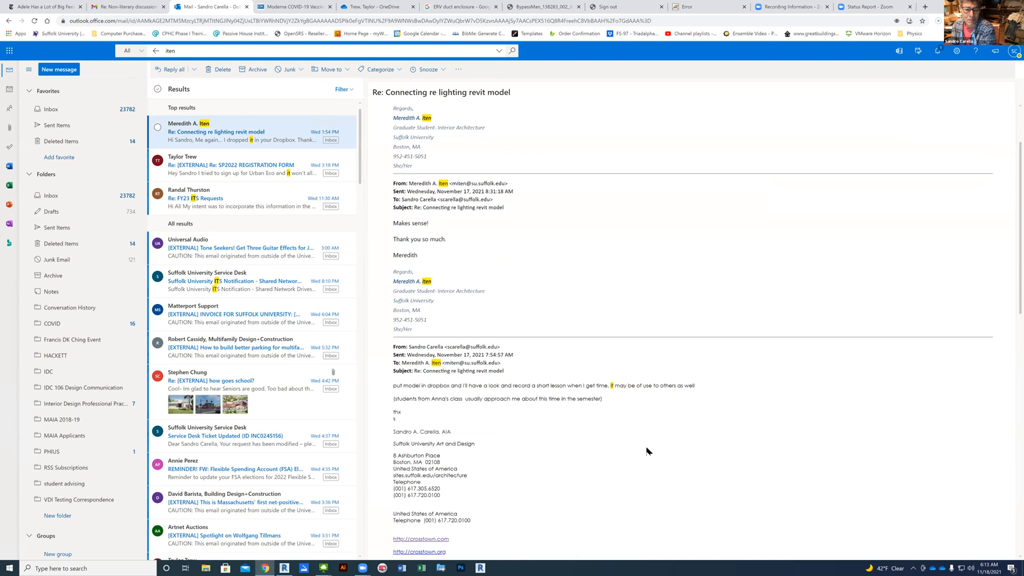
scroll(647, 451, down, 6)
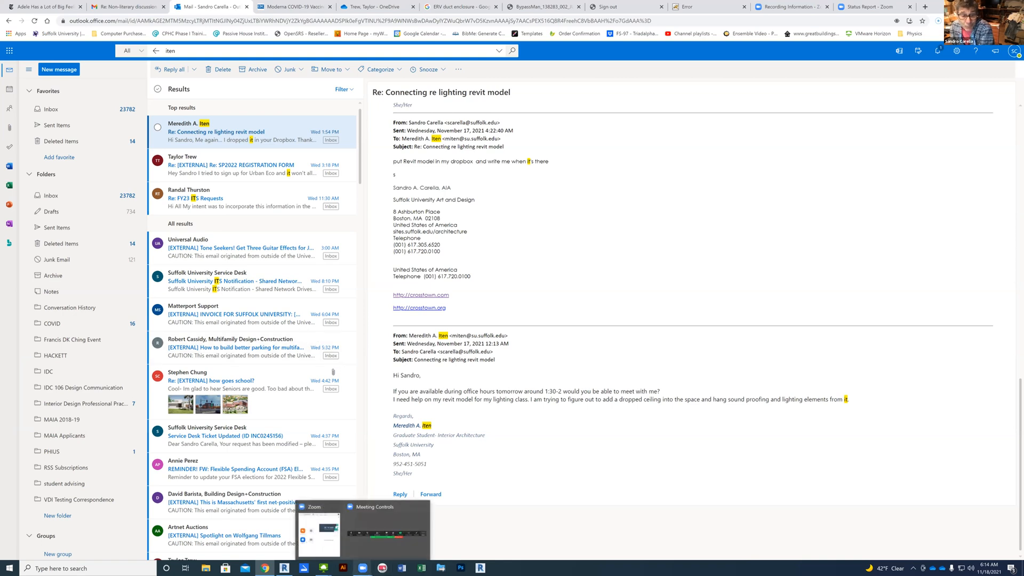
- Switch back to Revit and open the Level 1 ceiling plan
mouse_move(324, 567)
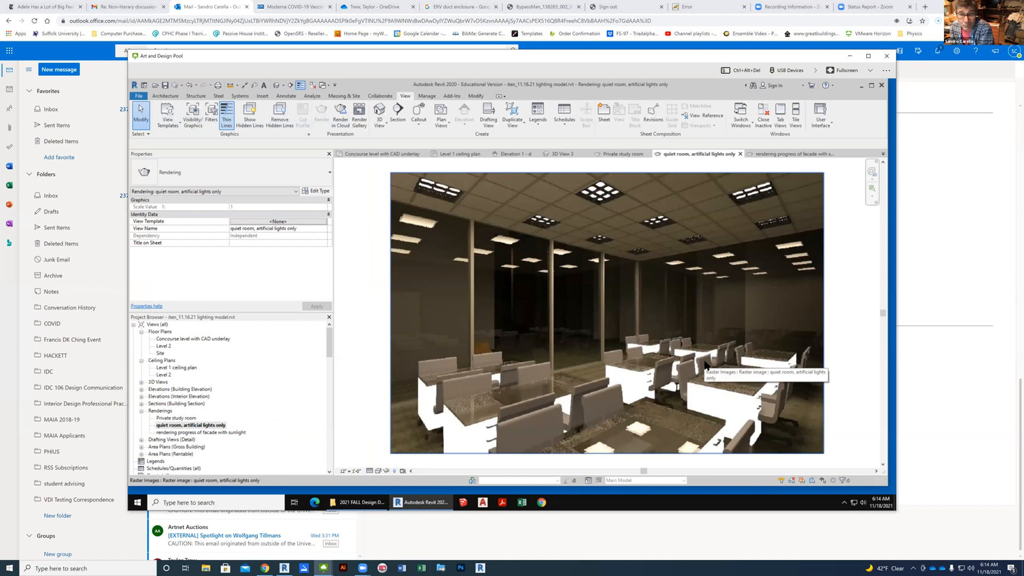
click(330, 346)
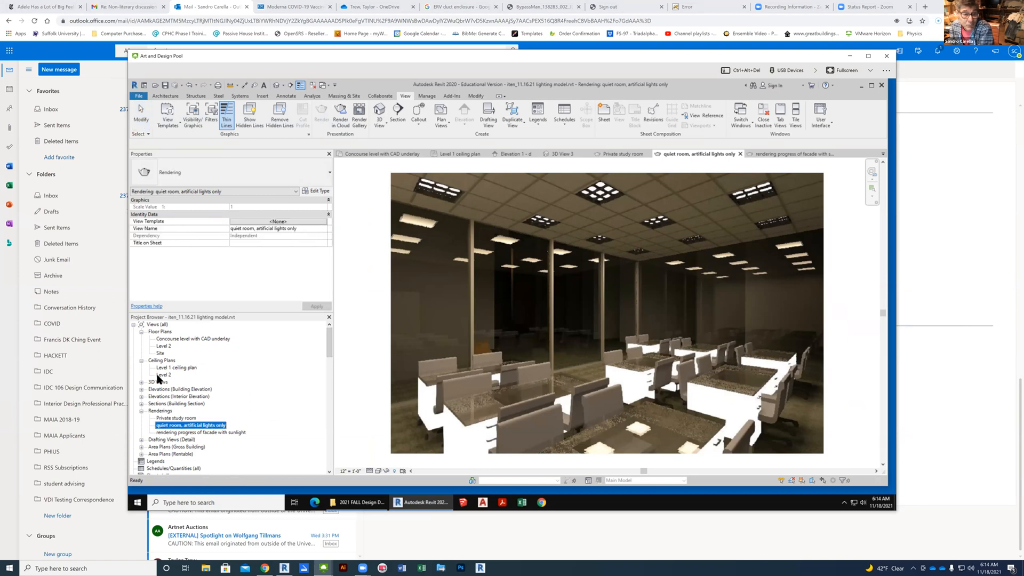
double_click(173, 368)
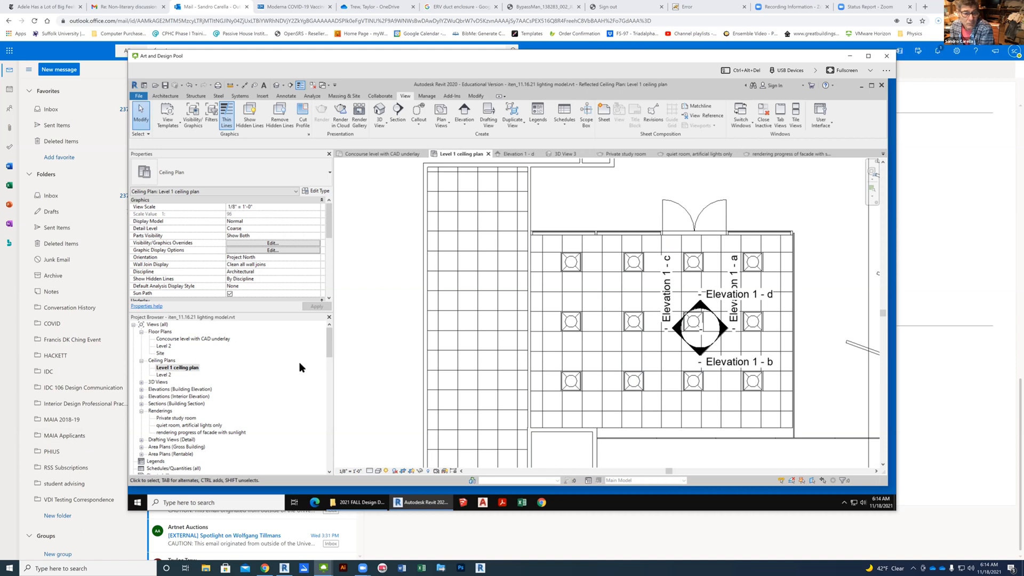
- Examine the Lighting Fixtures families loaded in the project, from the pendant lights to the 2x2 parabolic troffer types
click(134, 325)
click(182, 411)
scroll(212, 392, down, 3)
double_click(178, 418)
click(173, 411)
scroll(181, 411, down, 2)
scroll(241, 427, down, 4)
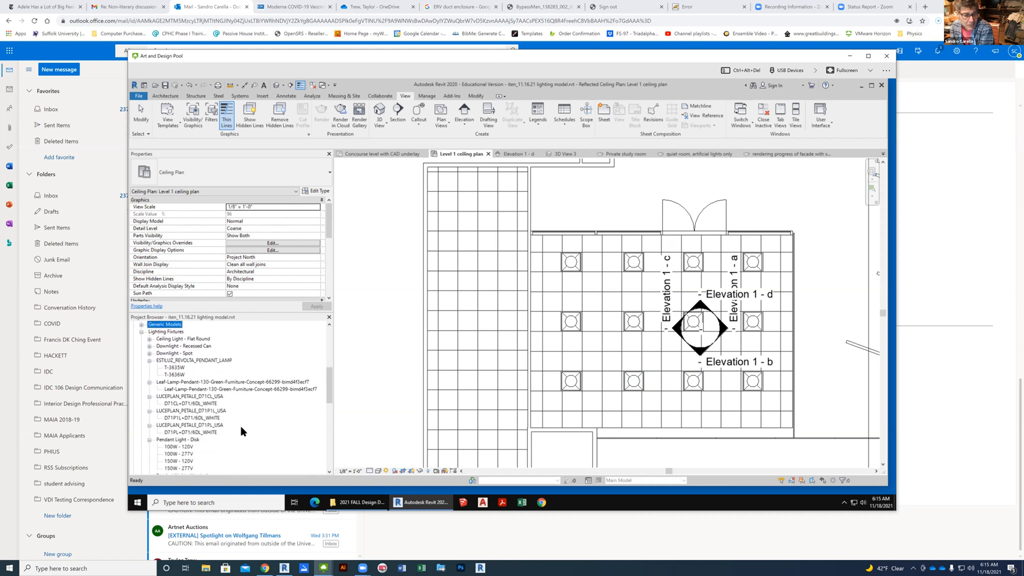
drag(332, 403, 336, 417)
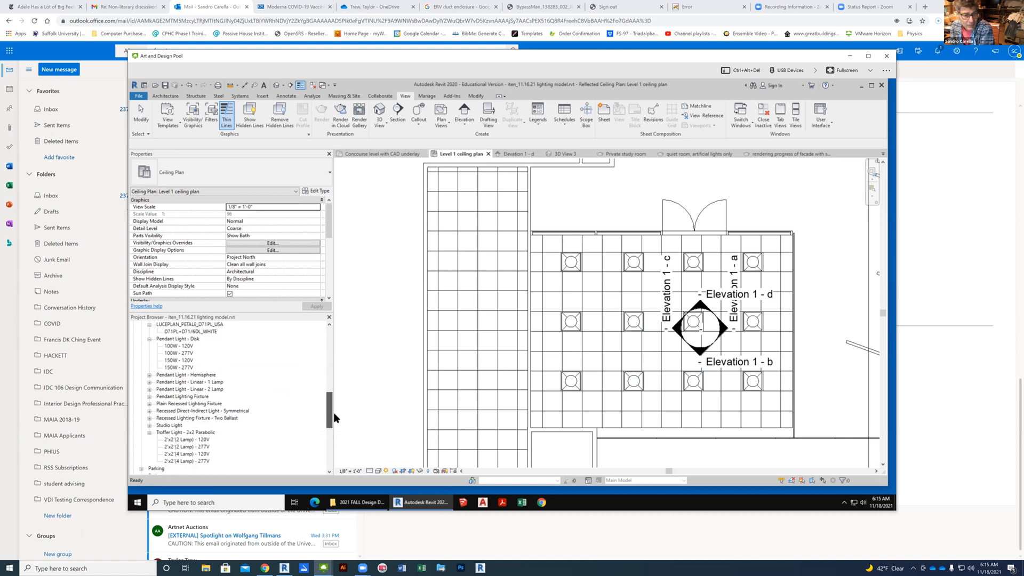
scroll(334, 424, down, 5)
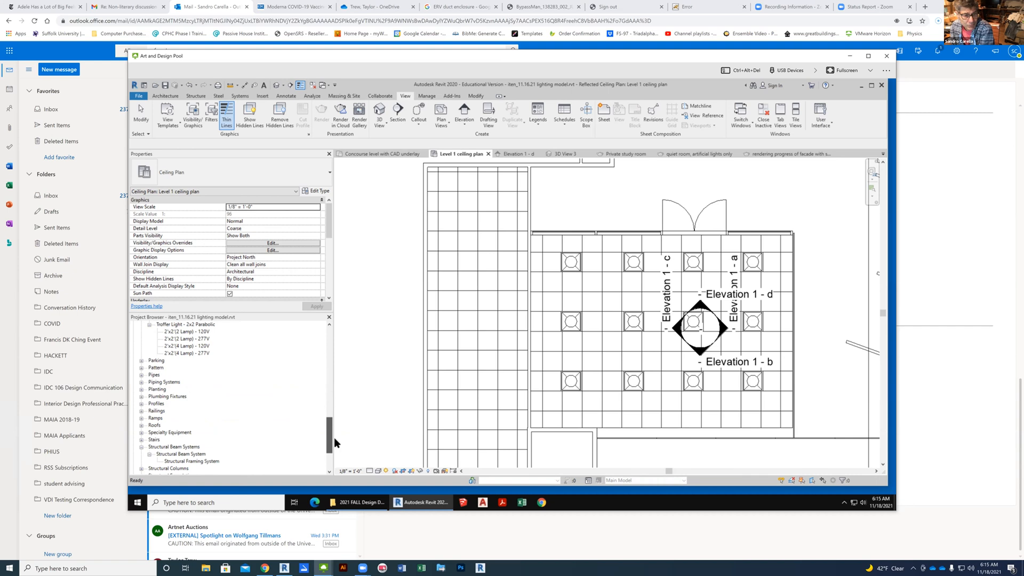
- Check the loaded Specialty Equipment and Generic Models families for elements that could hang from the ceiling
click(141, 433)
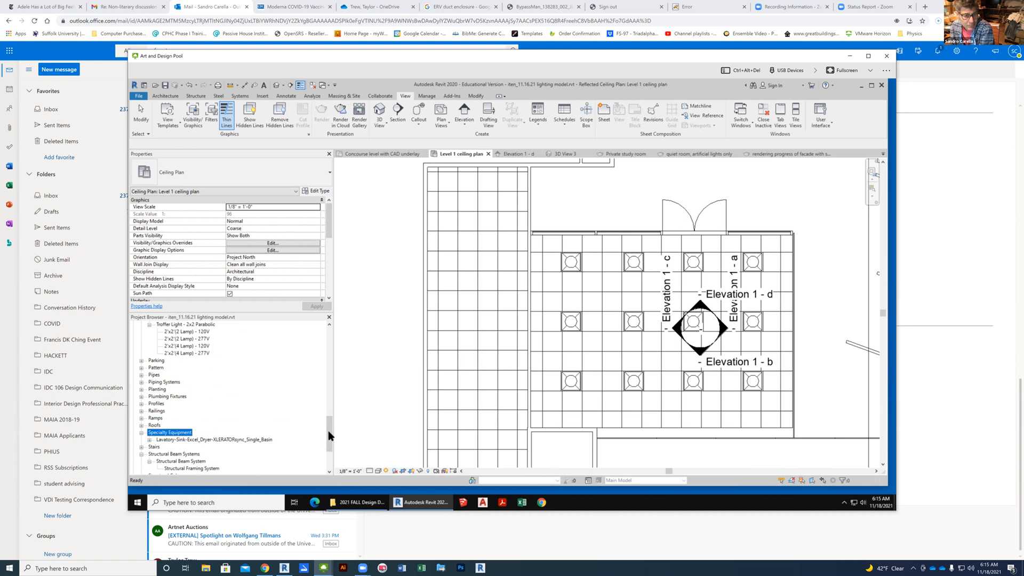
drag(328, 430, 327, 380)
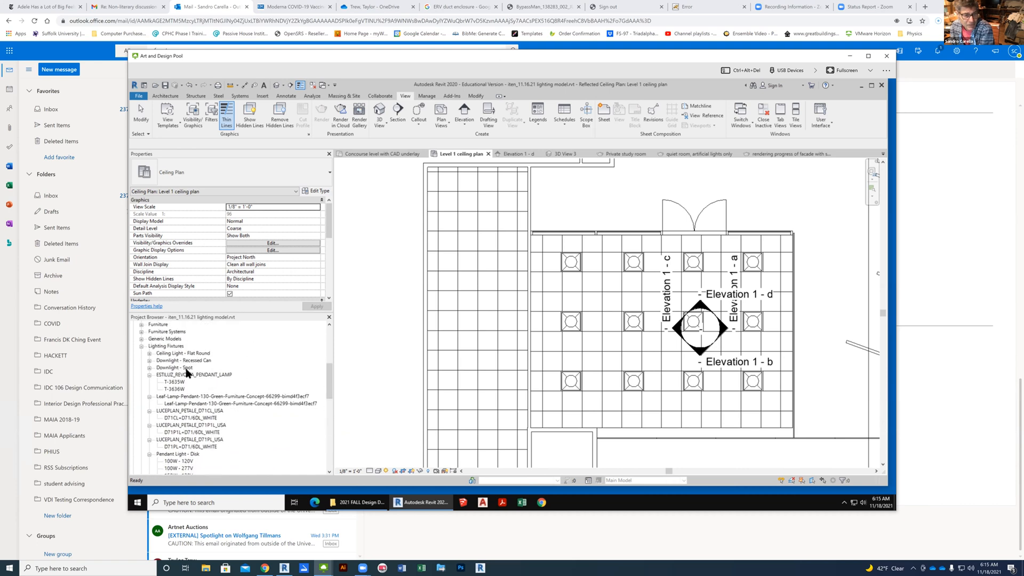
click(162, 339)
click(141, 339)
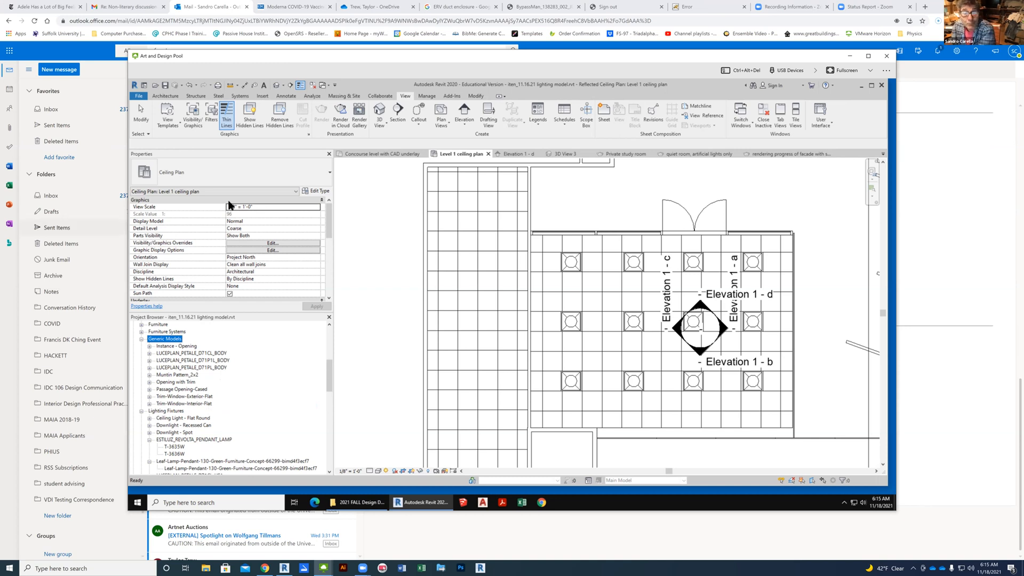
- Set up a new GWB on Mtl. Stud compound ceiling with a height offset of 10' from the Level 1 ceiling plan
scroll(486, 341, down, 1)
scroll(485, 340, down, 1)
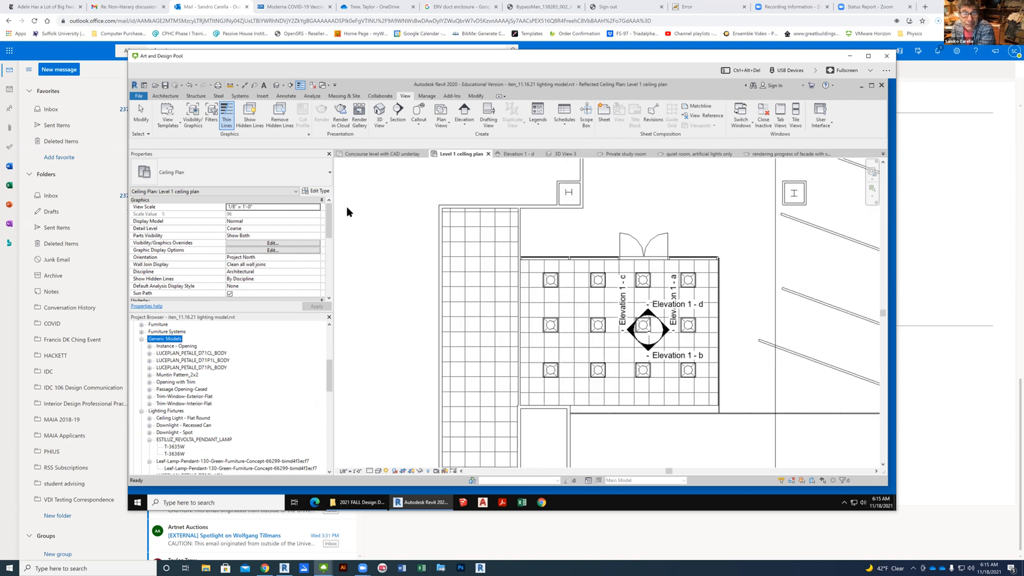
click(166, 96)
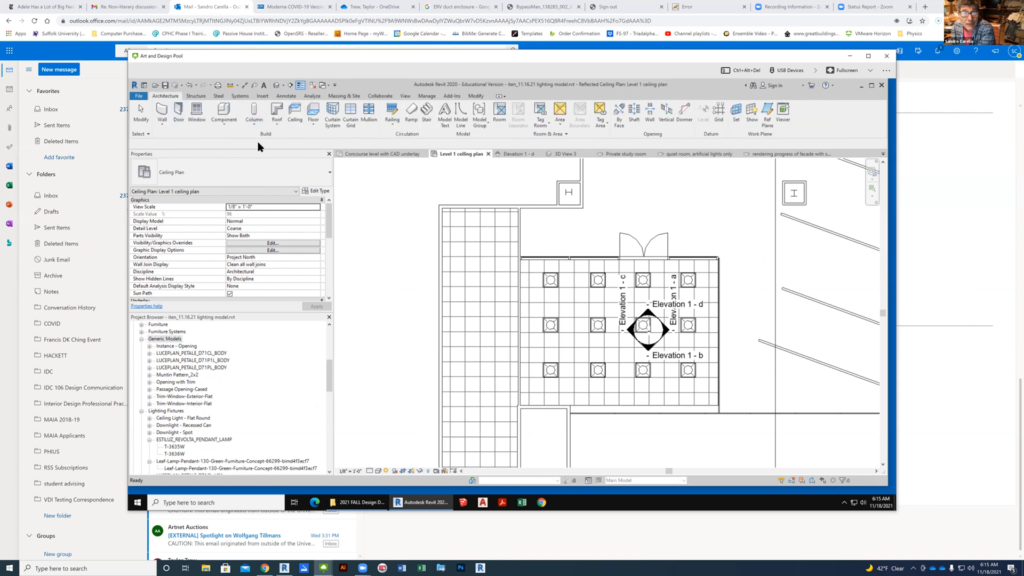
click(295, 111)
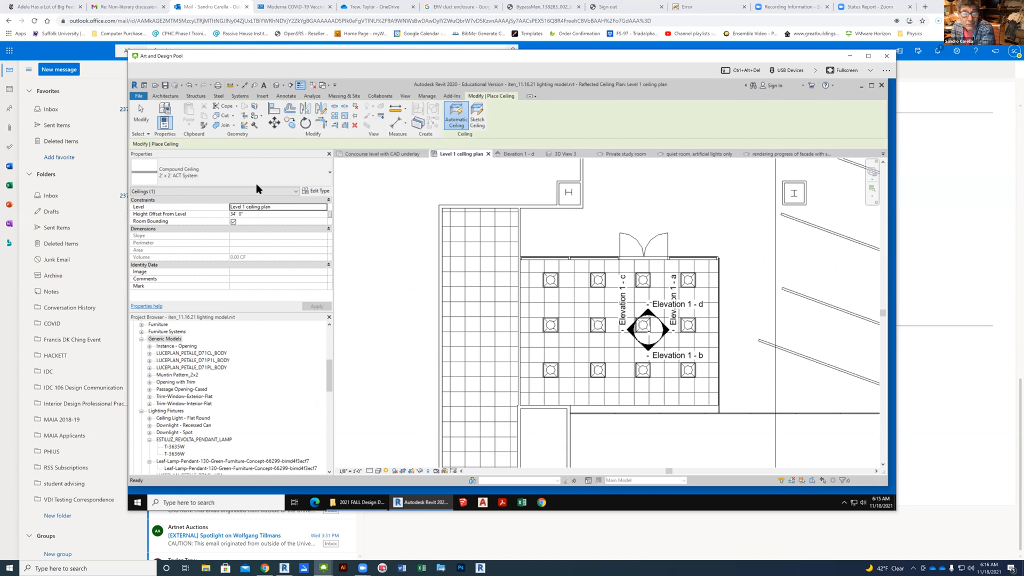
click(257, 176)
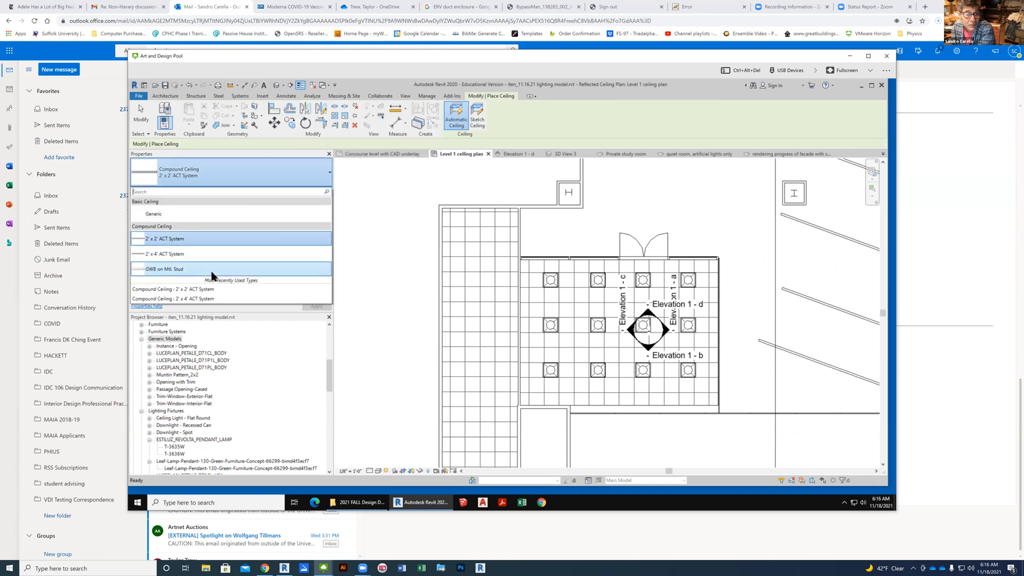
click(188, 268)
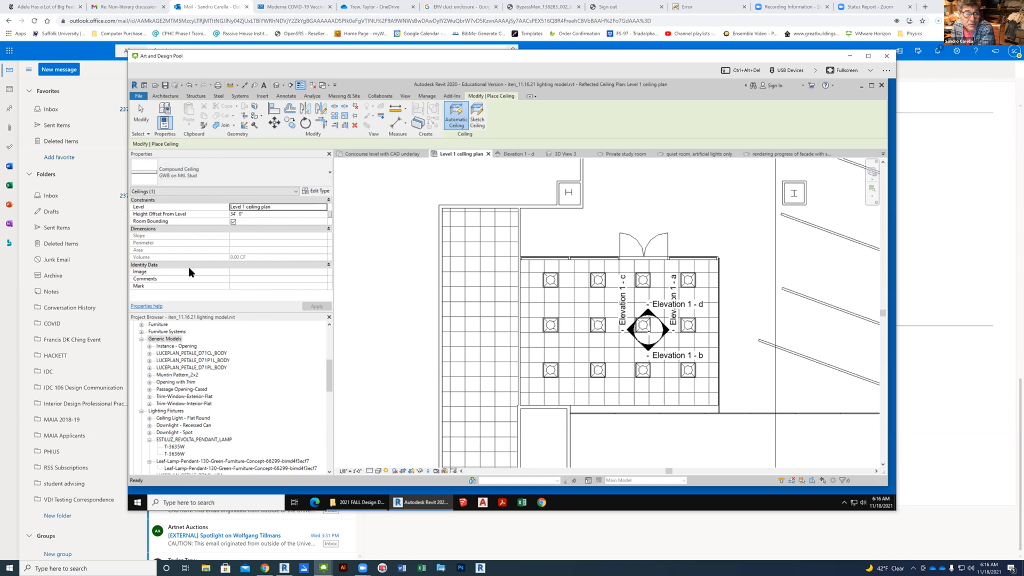
click(269, 215)
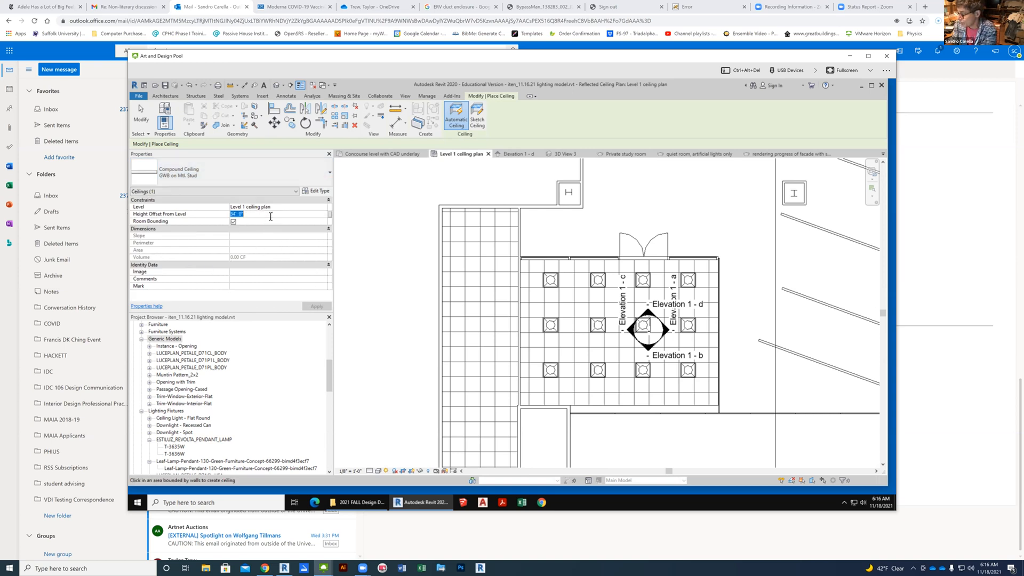
text(10')
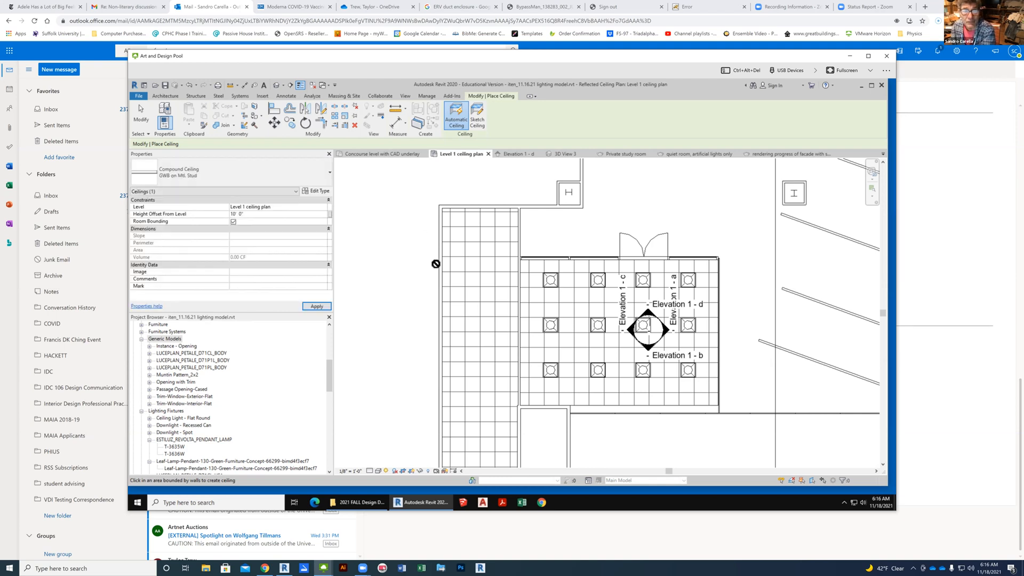
- Sketch a stepped, Z-shaped boundary for the GWB ceiling with straight lines inside the study room's 2' x 2' grid
click(478, 116)
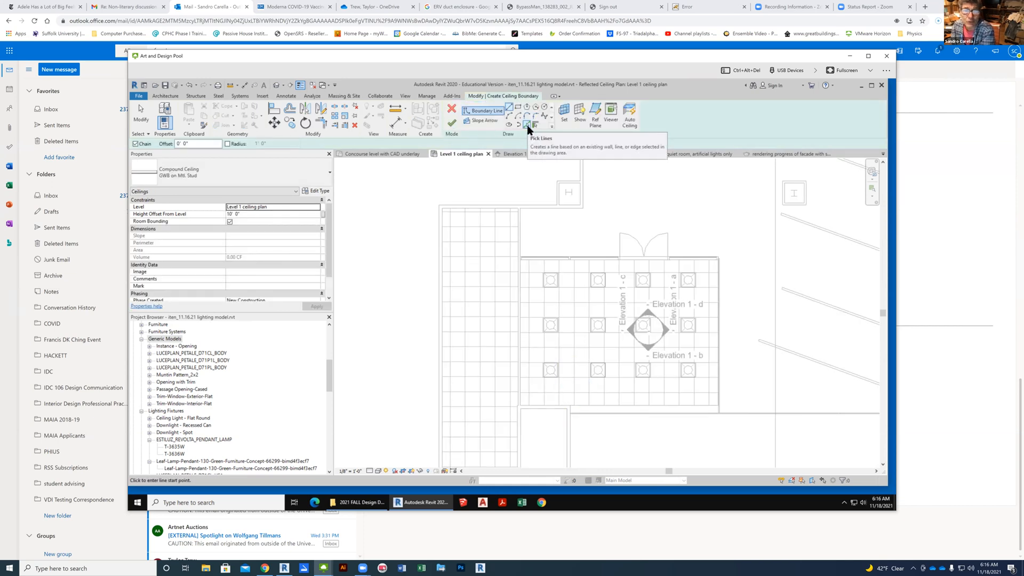
click(549, 308)
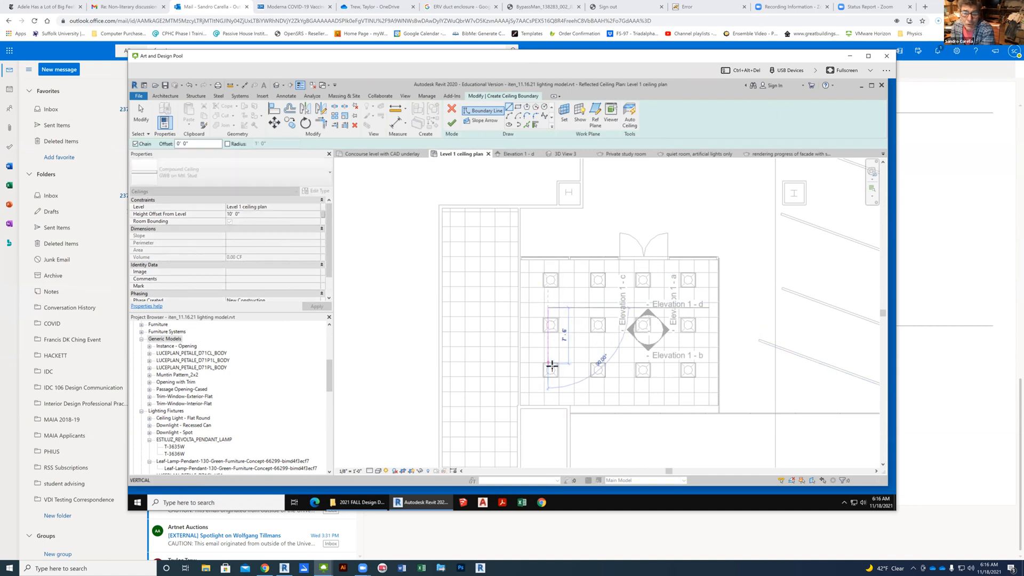
click(549, 360)
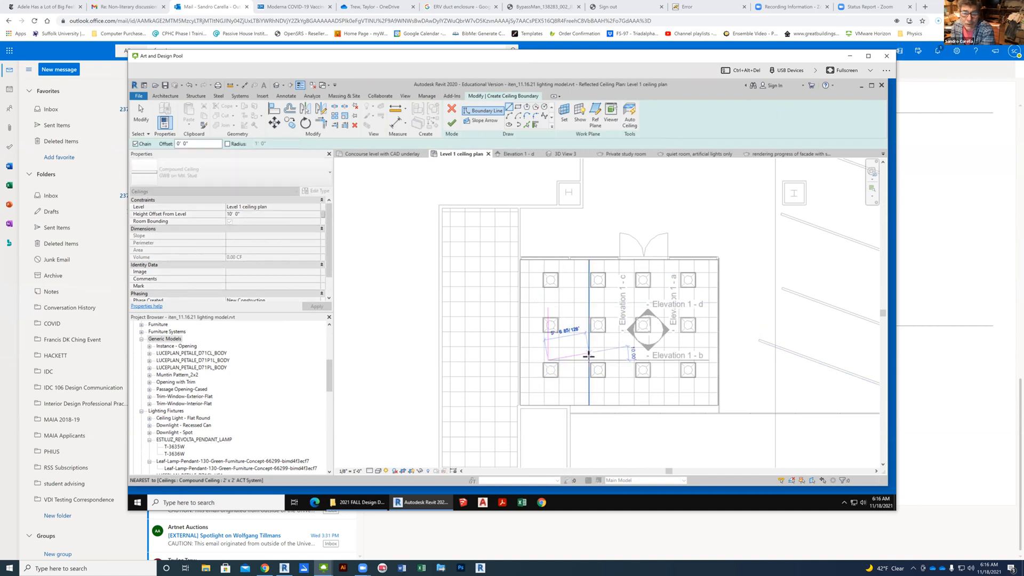
click(566, 360)
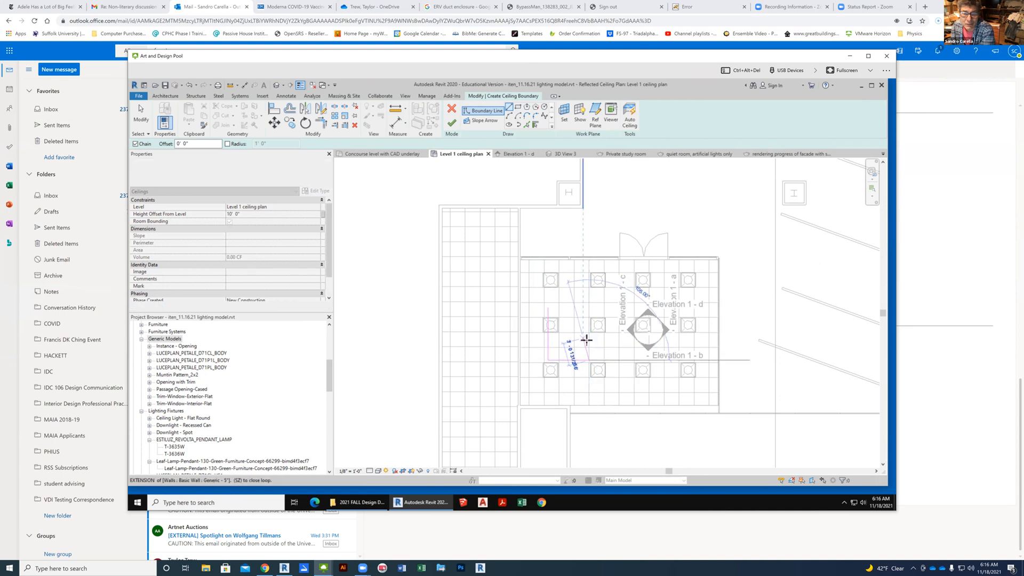
click(589, 338)
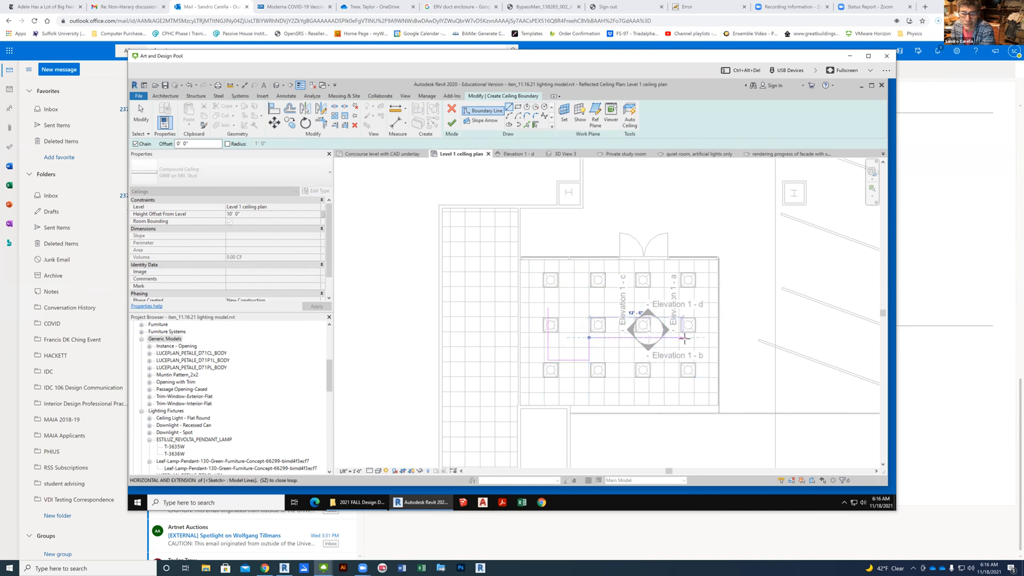
click(687, 337)
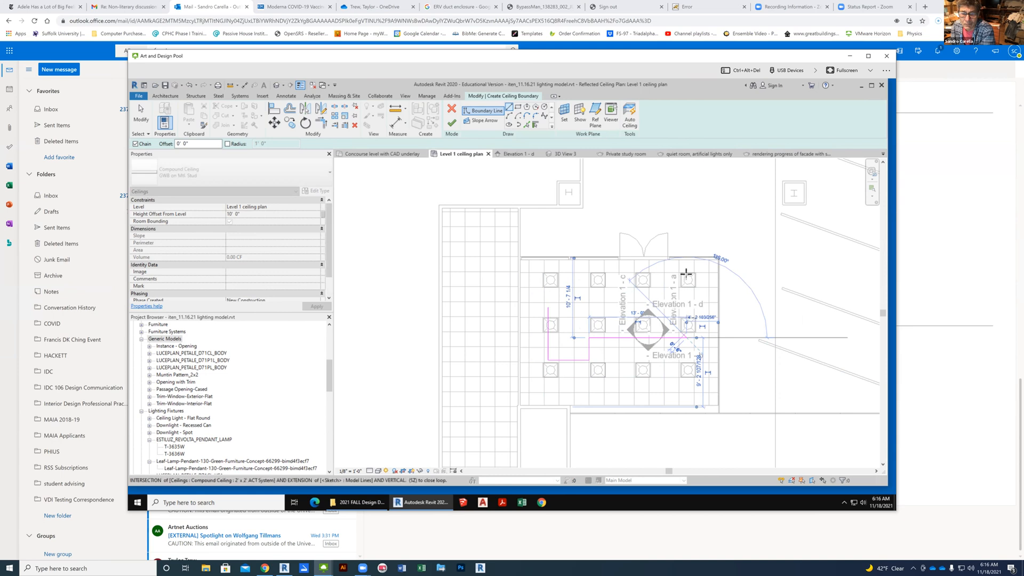
click(686, 265)
click(622, 266)
click(623, 301)
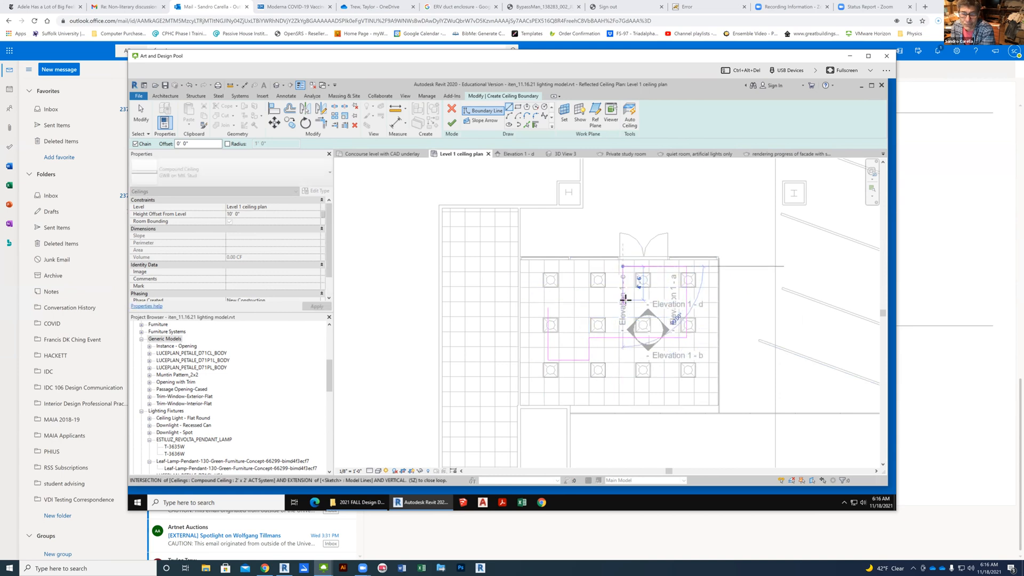
click(546, 301)
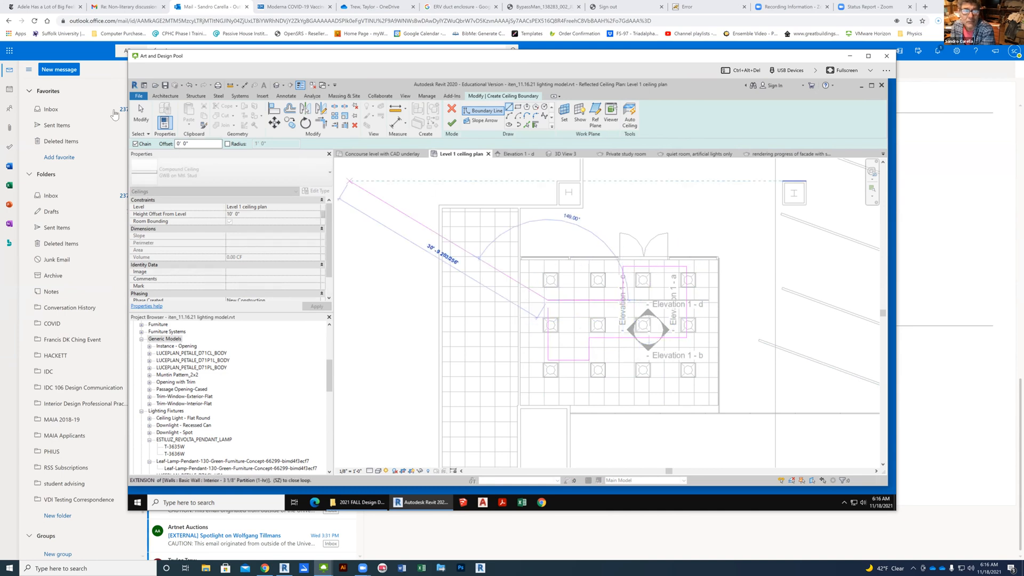
- Close the boundary at its open west corner, stretch the southwest leg to 11' long, and finish the ceiling sketch
click(140, 114)
click(549, 320)
drag(549, 309, 550, 302)
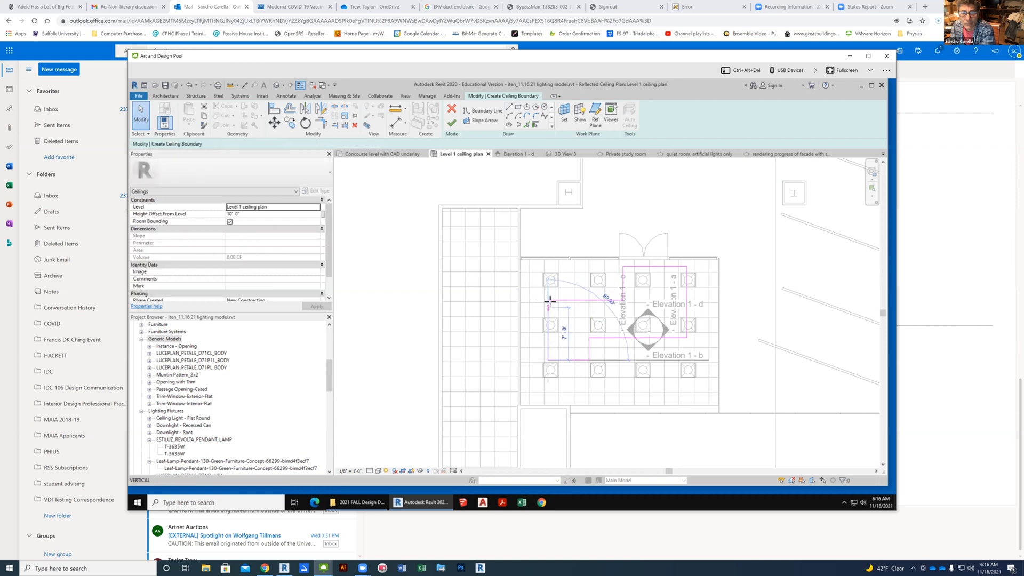
click(611, 346)
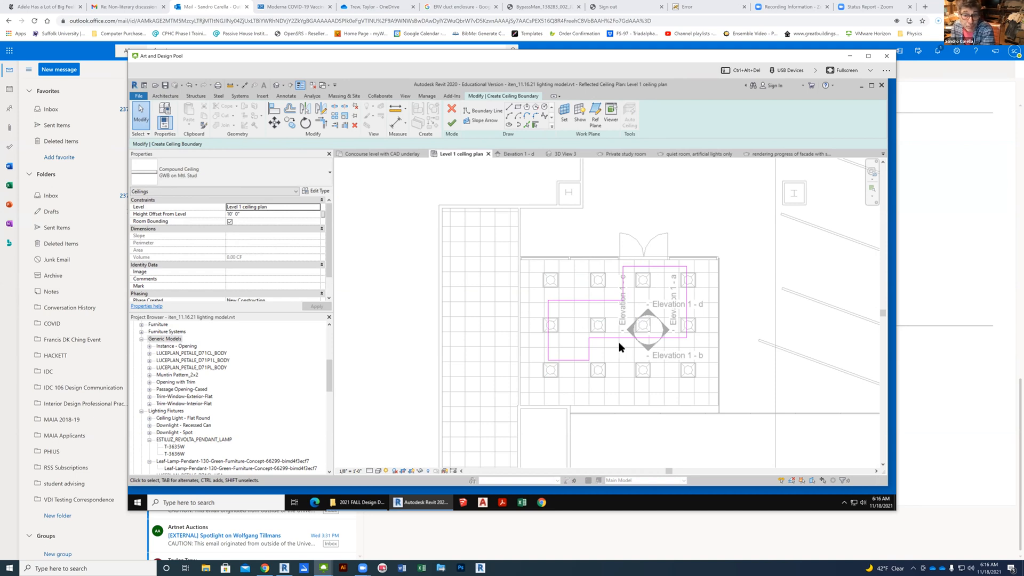
mouse_move(574, 360)
mouse_down()
mouse_move(572, 399)
mouse_move(572, 388)
mouse_up()
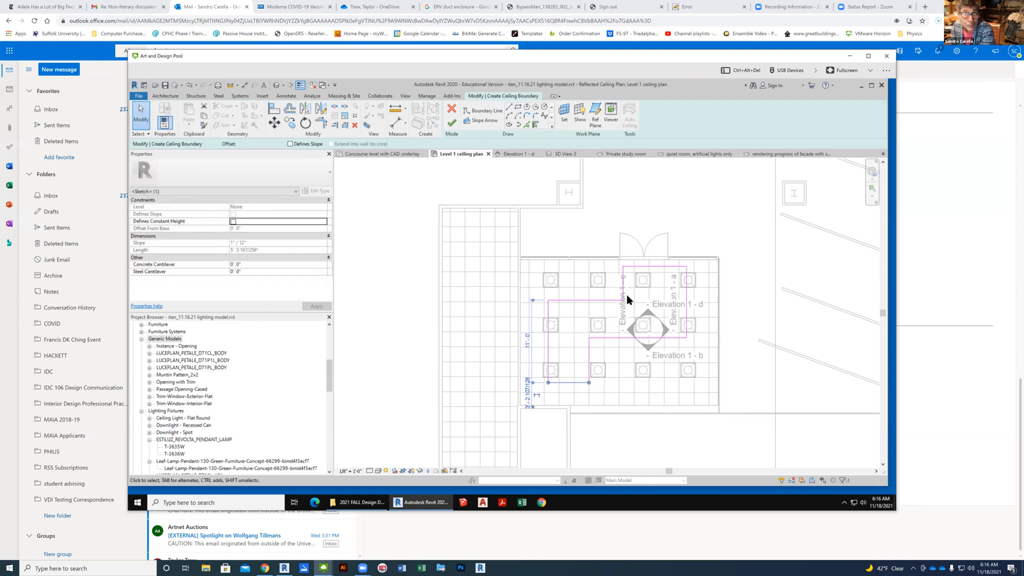
click(451, 123)
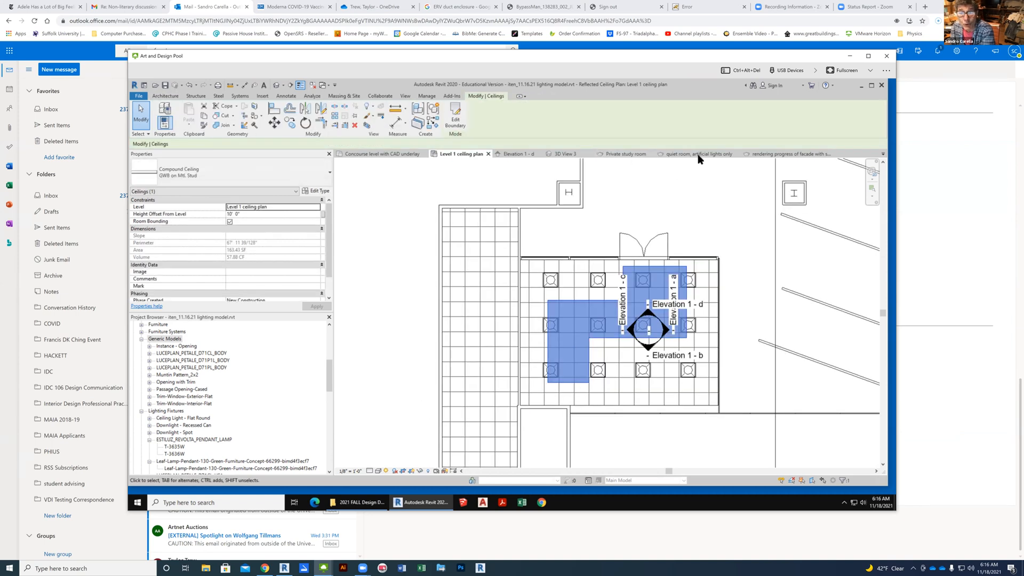
- Open 3D View 3 and compare the dropped GWB ceiling with the 2' x 2' ACT ceiling above it
click(569, 154)
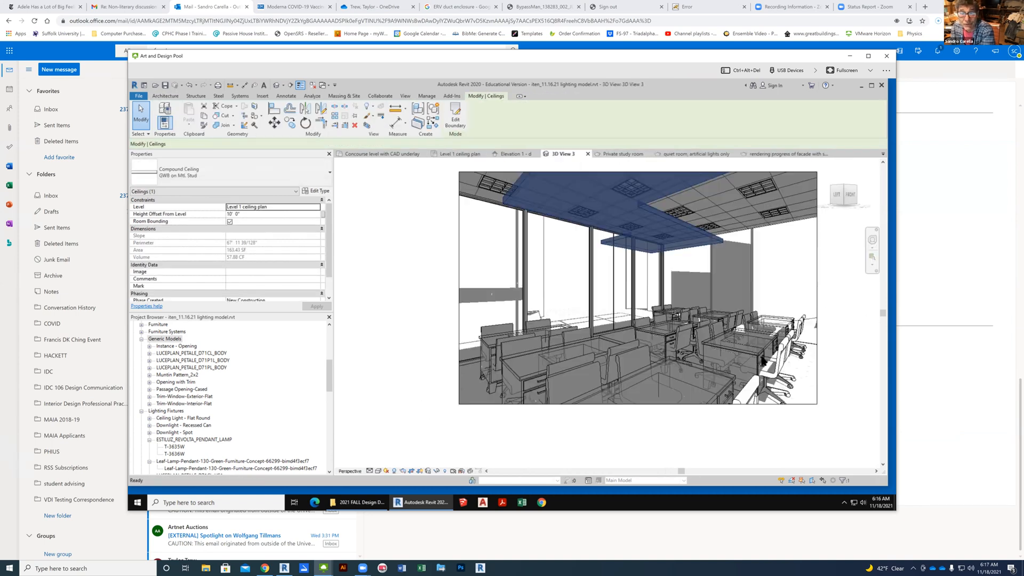
click(567, 274)
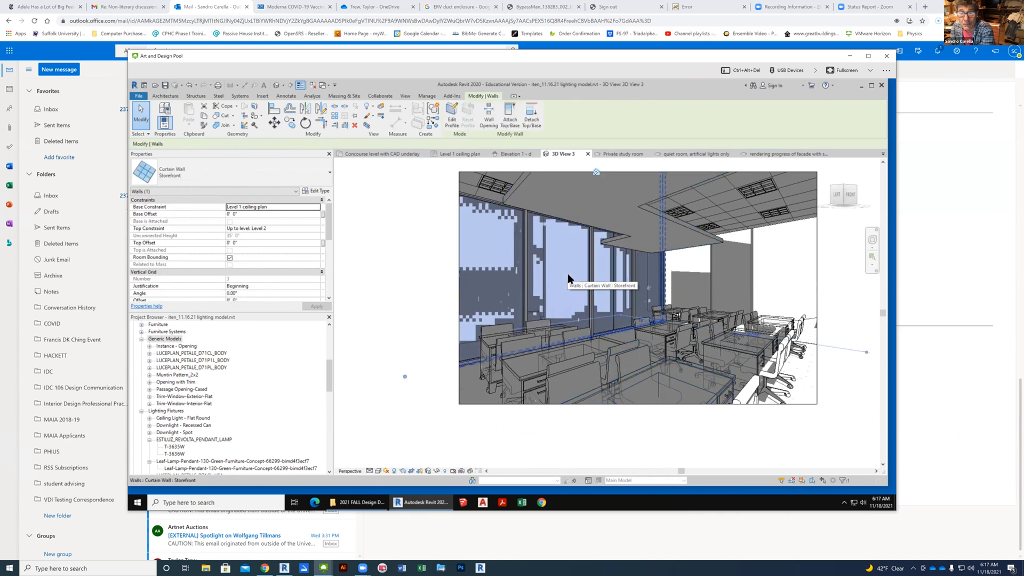
click(780, 433)
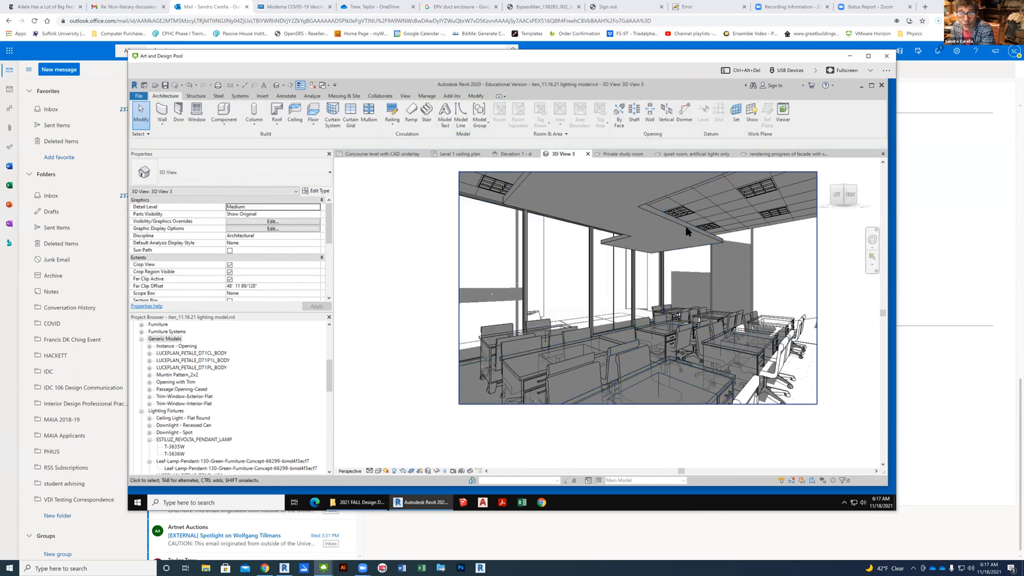
click(658, 215)
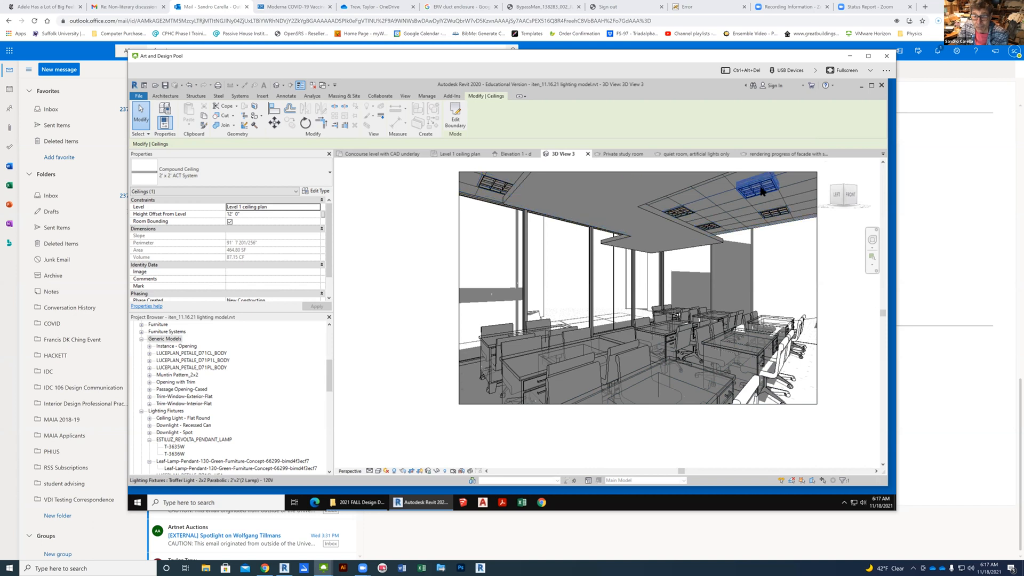
click(663, 219)
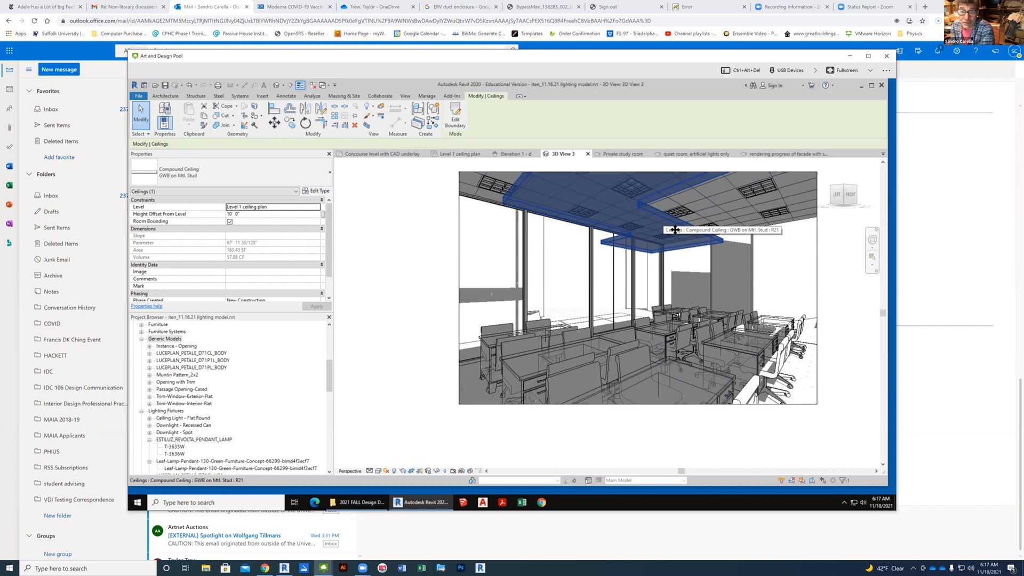
click(791, 267)
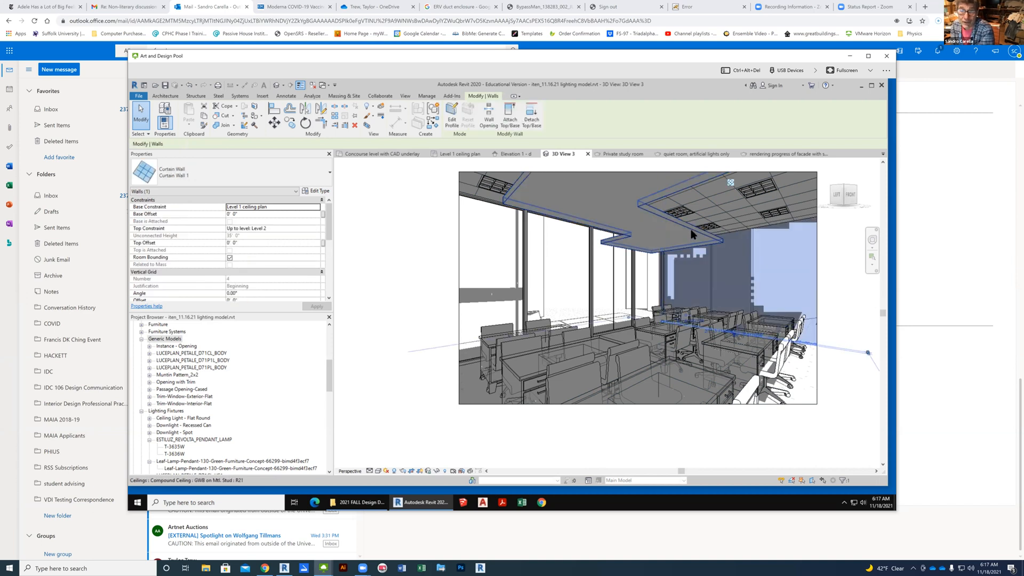
- Set the dropped GWB ceiling's height offset from level to 8' and apply it
click(664, 221)
click(663, 221)
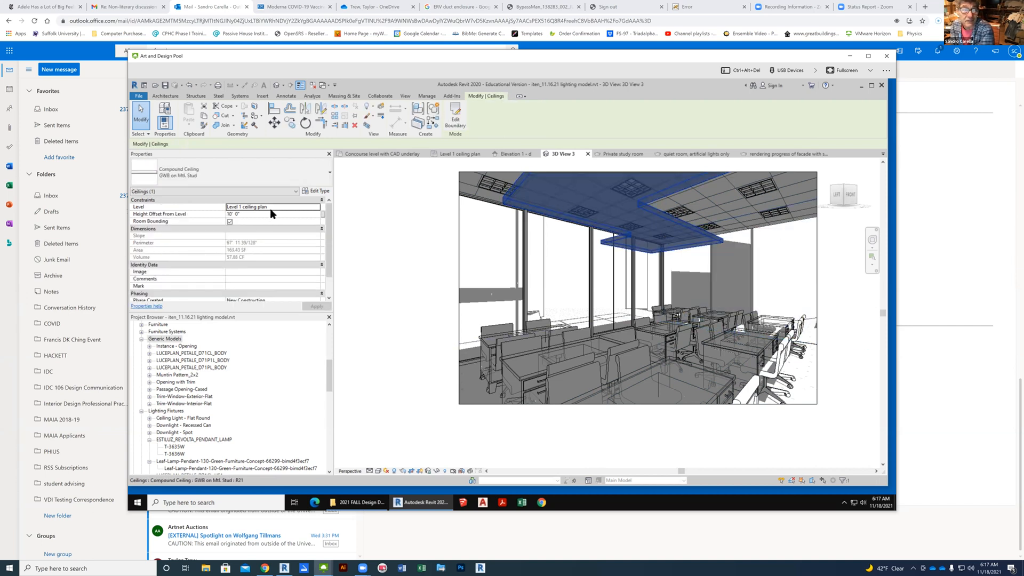
click(278, 215)
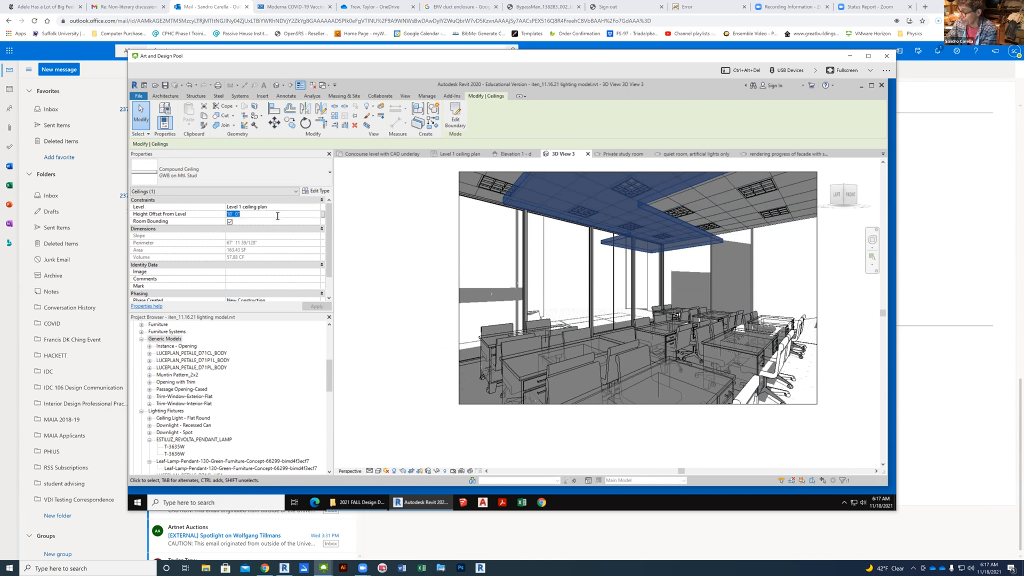
text(8)
key(Return)
click(315, 307)
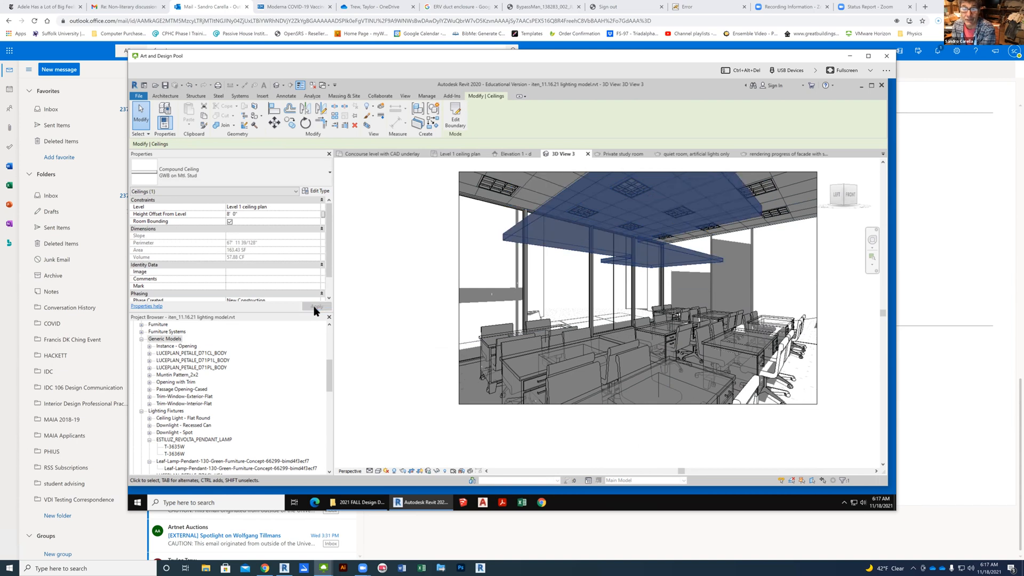
click(766, 448)
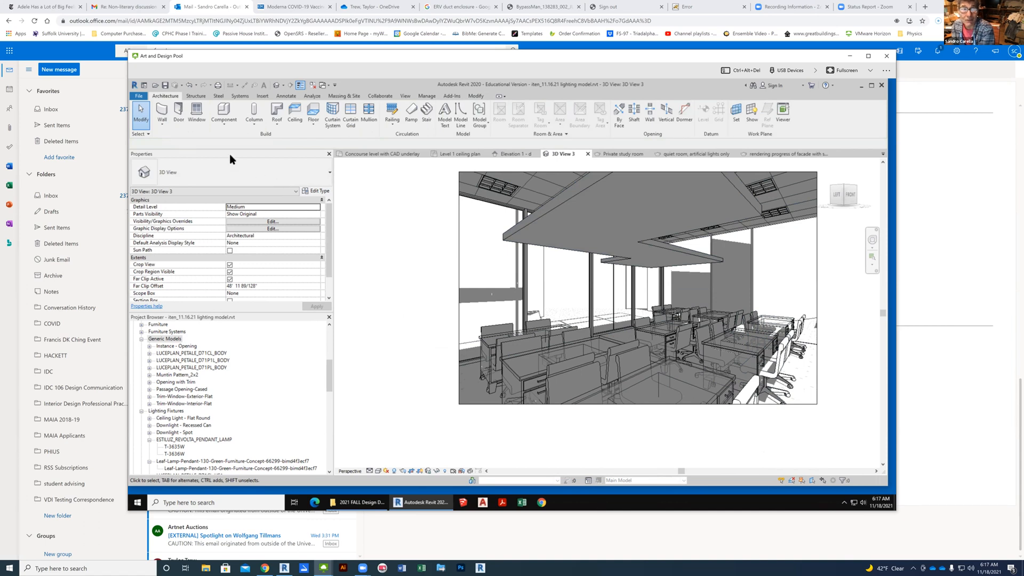
- Start saving the project under a new name and browse to the saturday student workshop files folder on the handouts (T:) drive
click(139, 96)
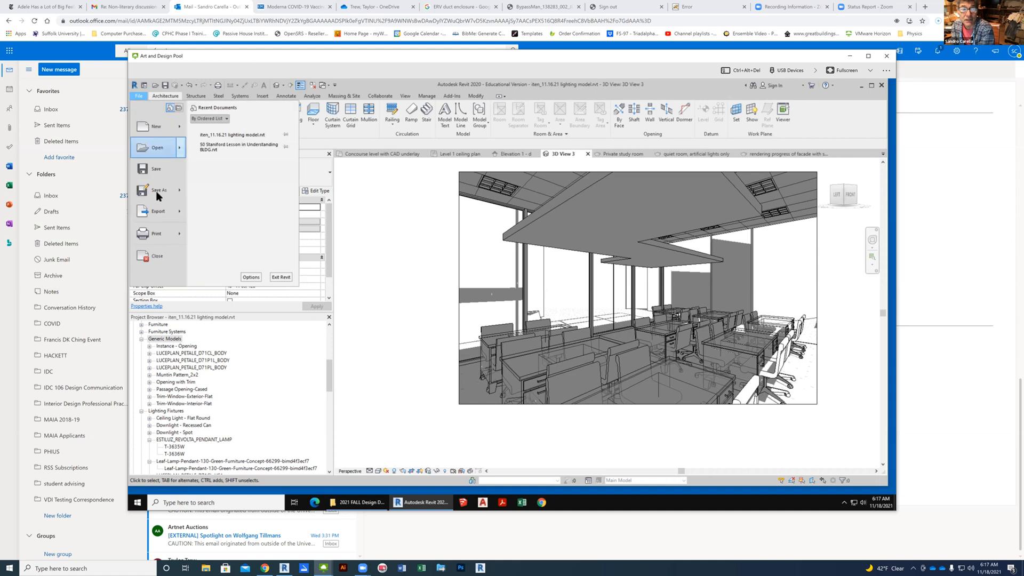
mouse_move(175, 189)
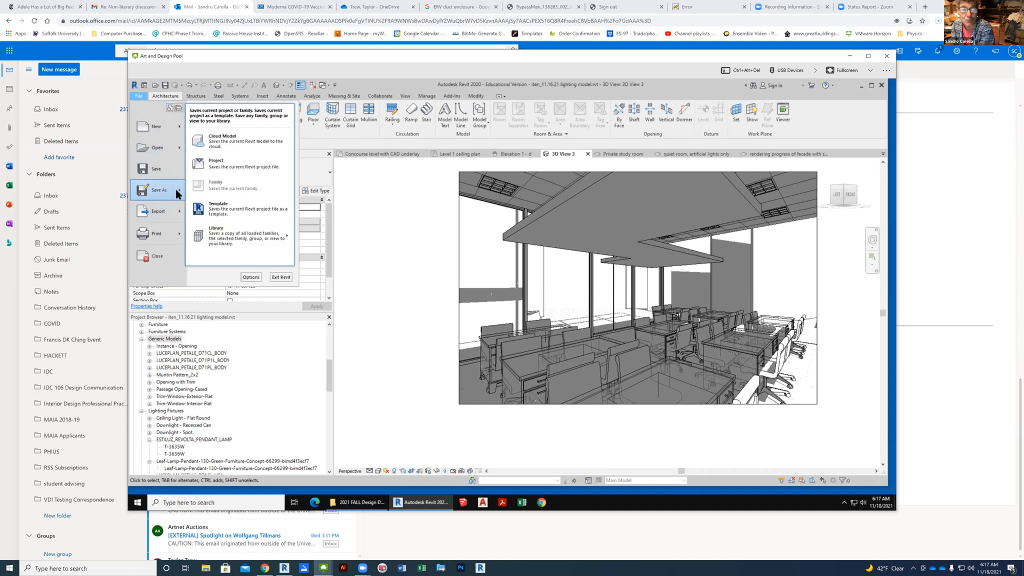
click(254, 170)
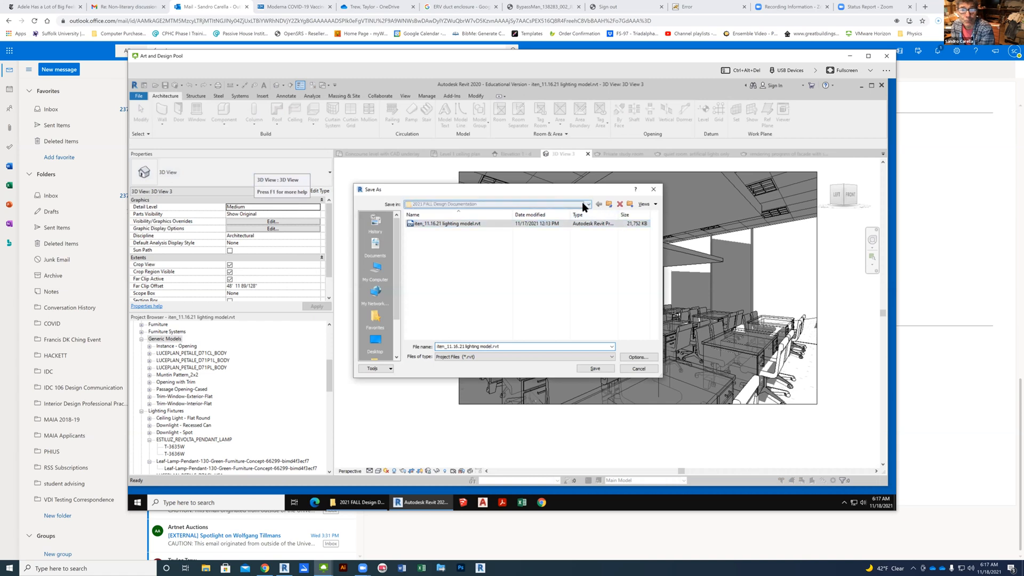
click(581, 203)
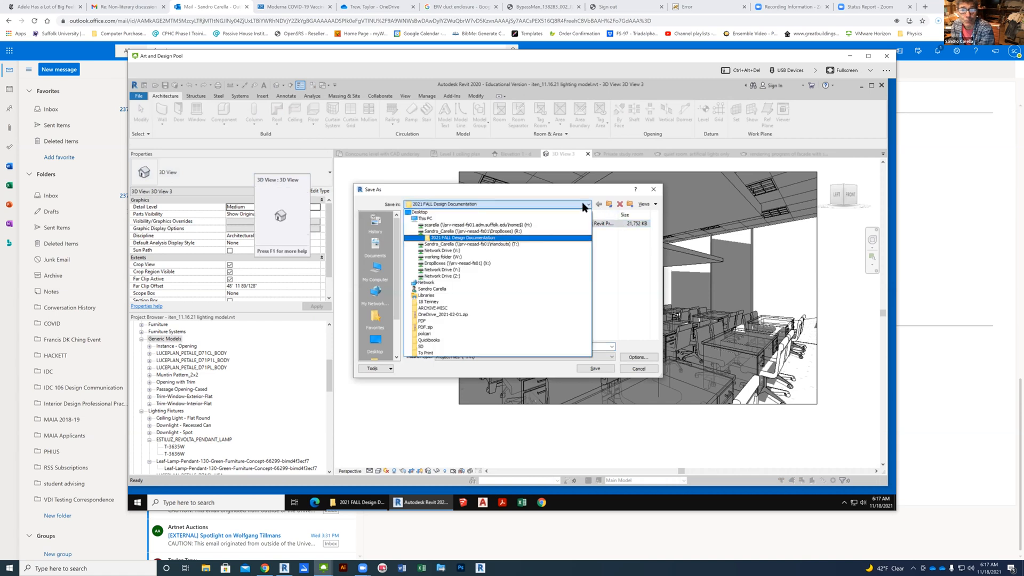
click(520, 243)
click(551, 202)
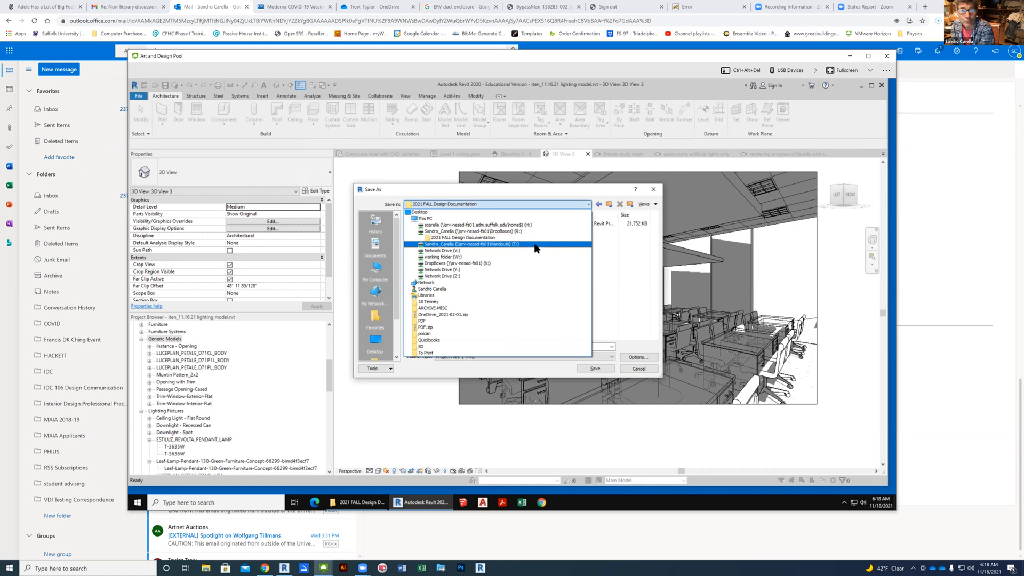
click(534, 243)
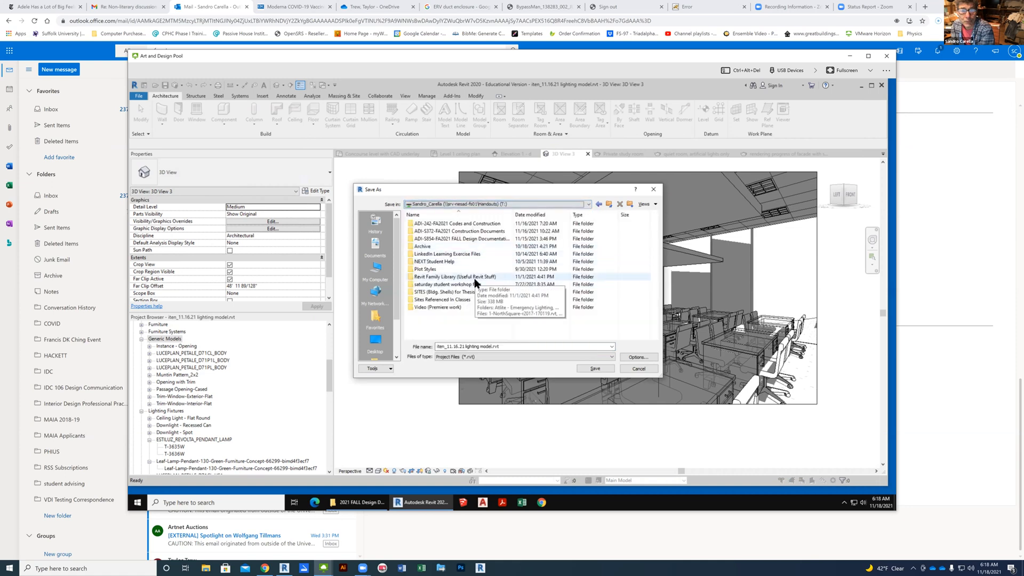
double_click(462, 286)
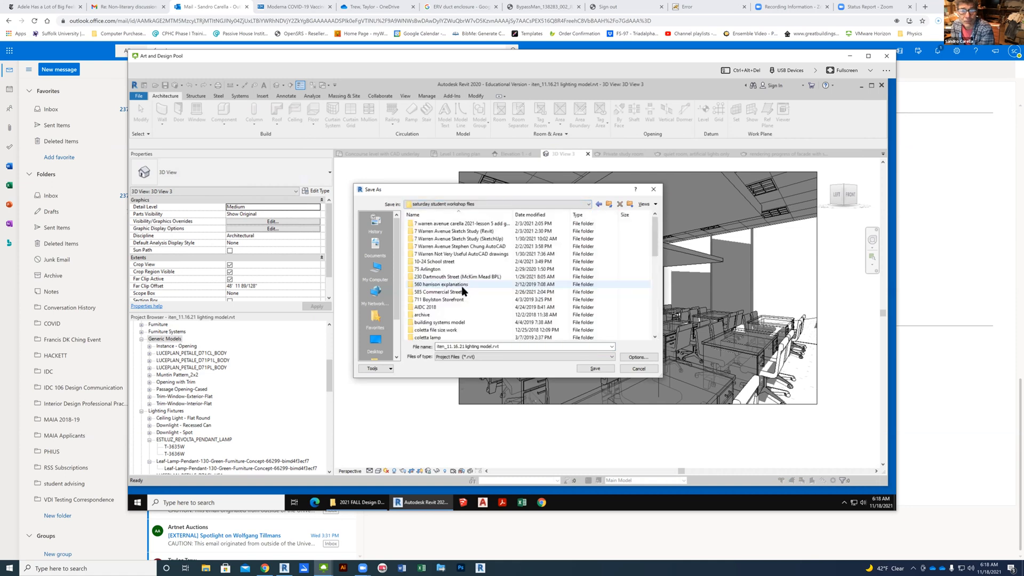
- Name the project copy as an advanced lighting question model including the student's first name, and save it
click(521, 348)
text(advanced light)
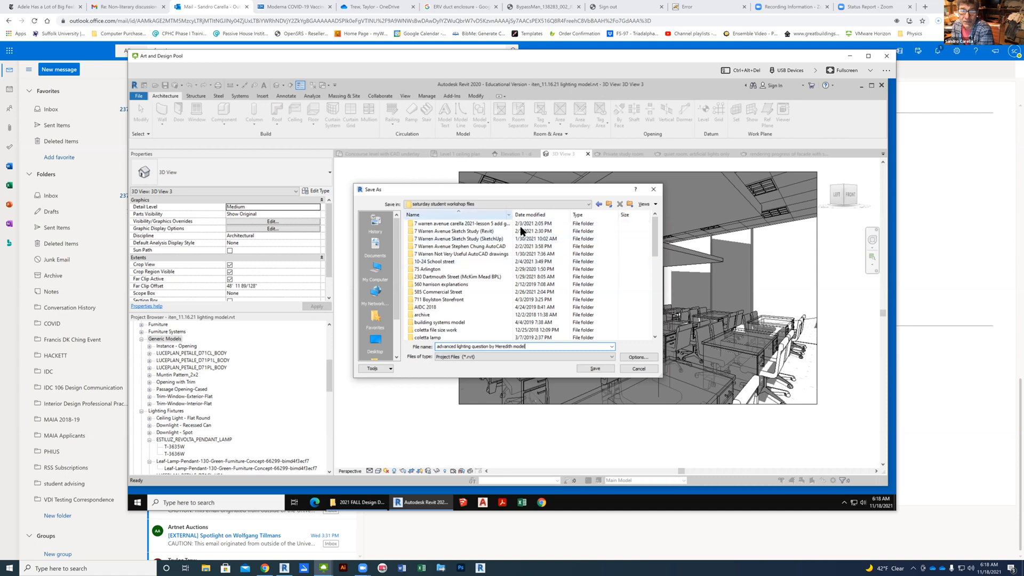
click(595, 368)
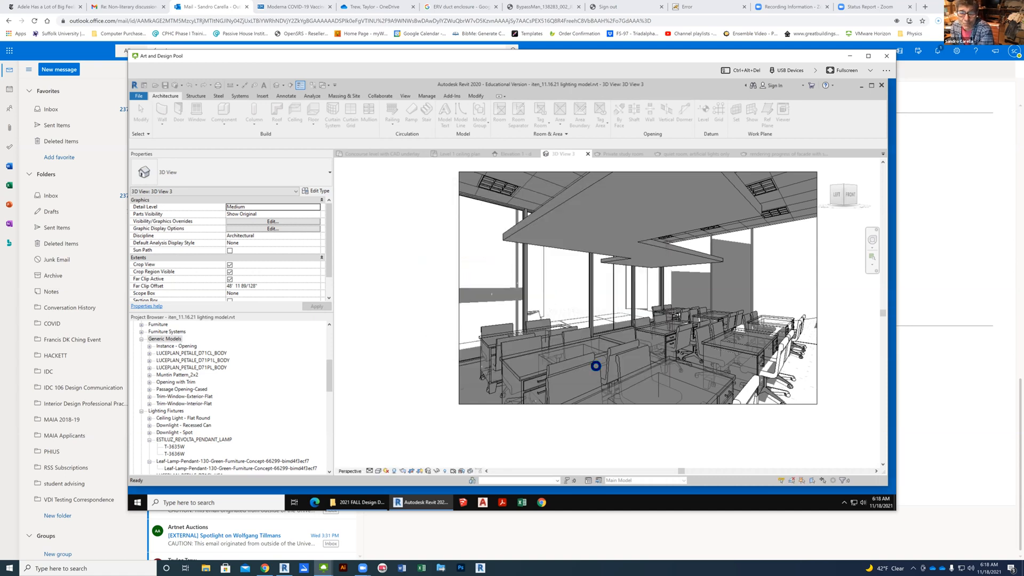